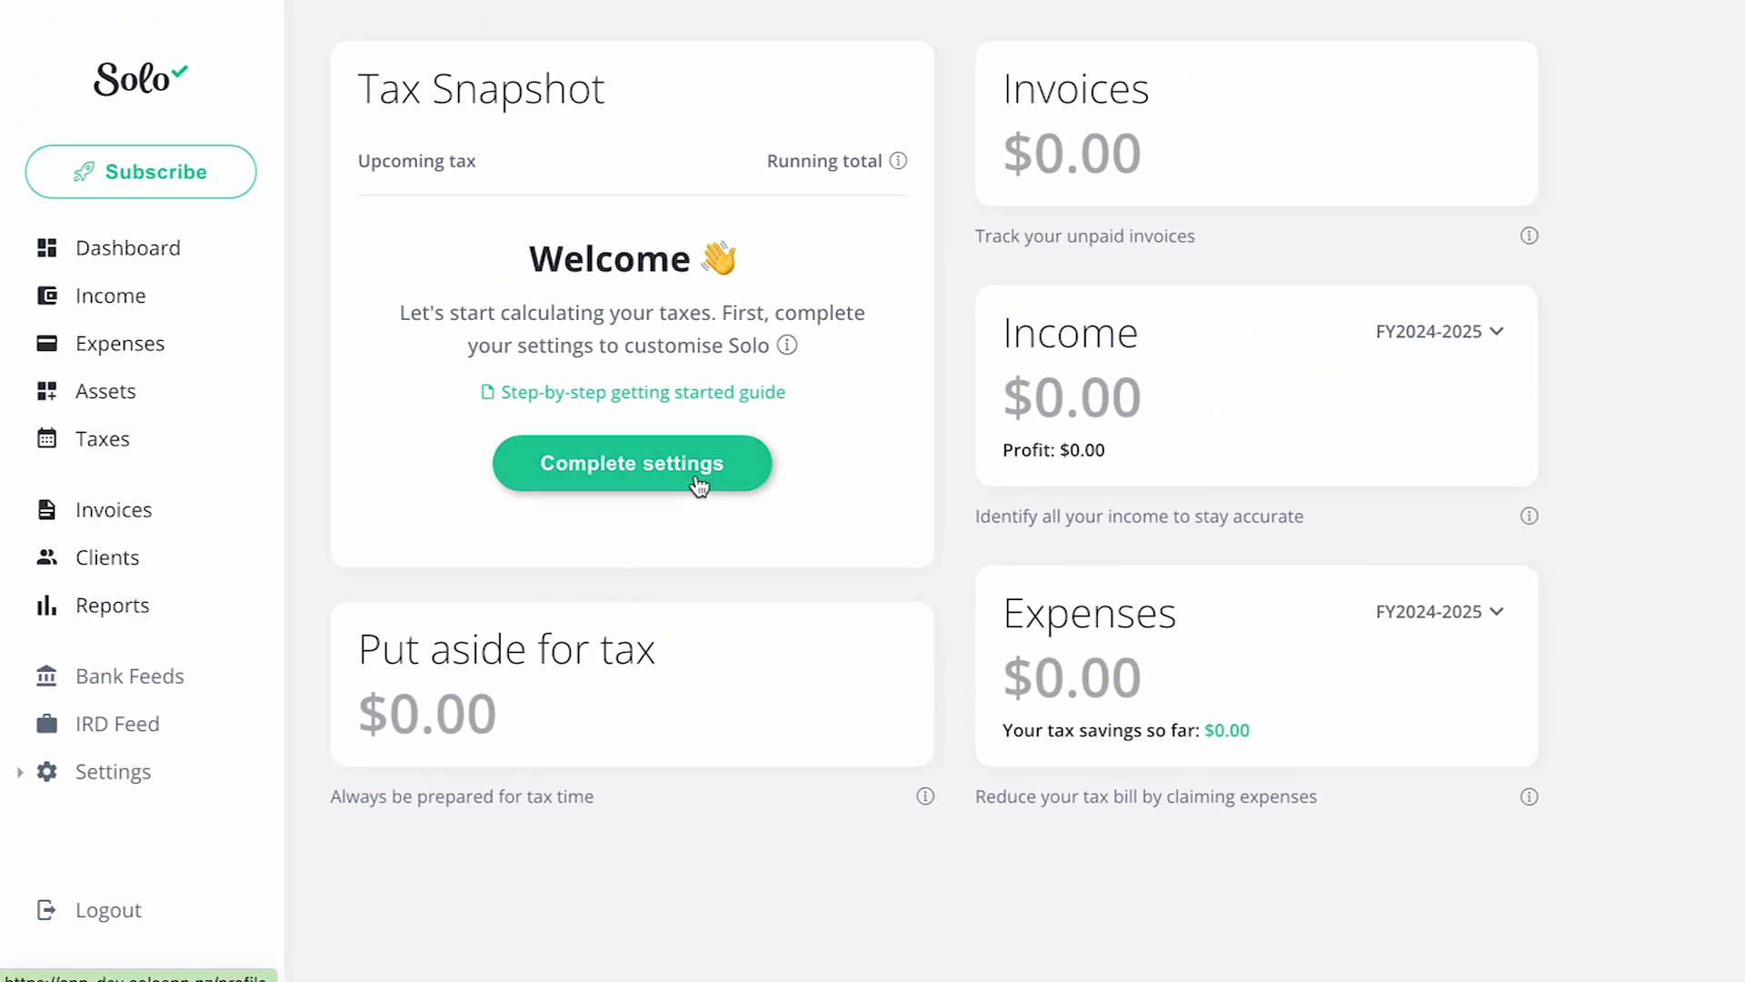
# Step: Open the tax settings from the dashboard's Tax Snapshot
pyautogui.click(698, 485)
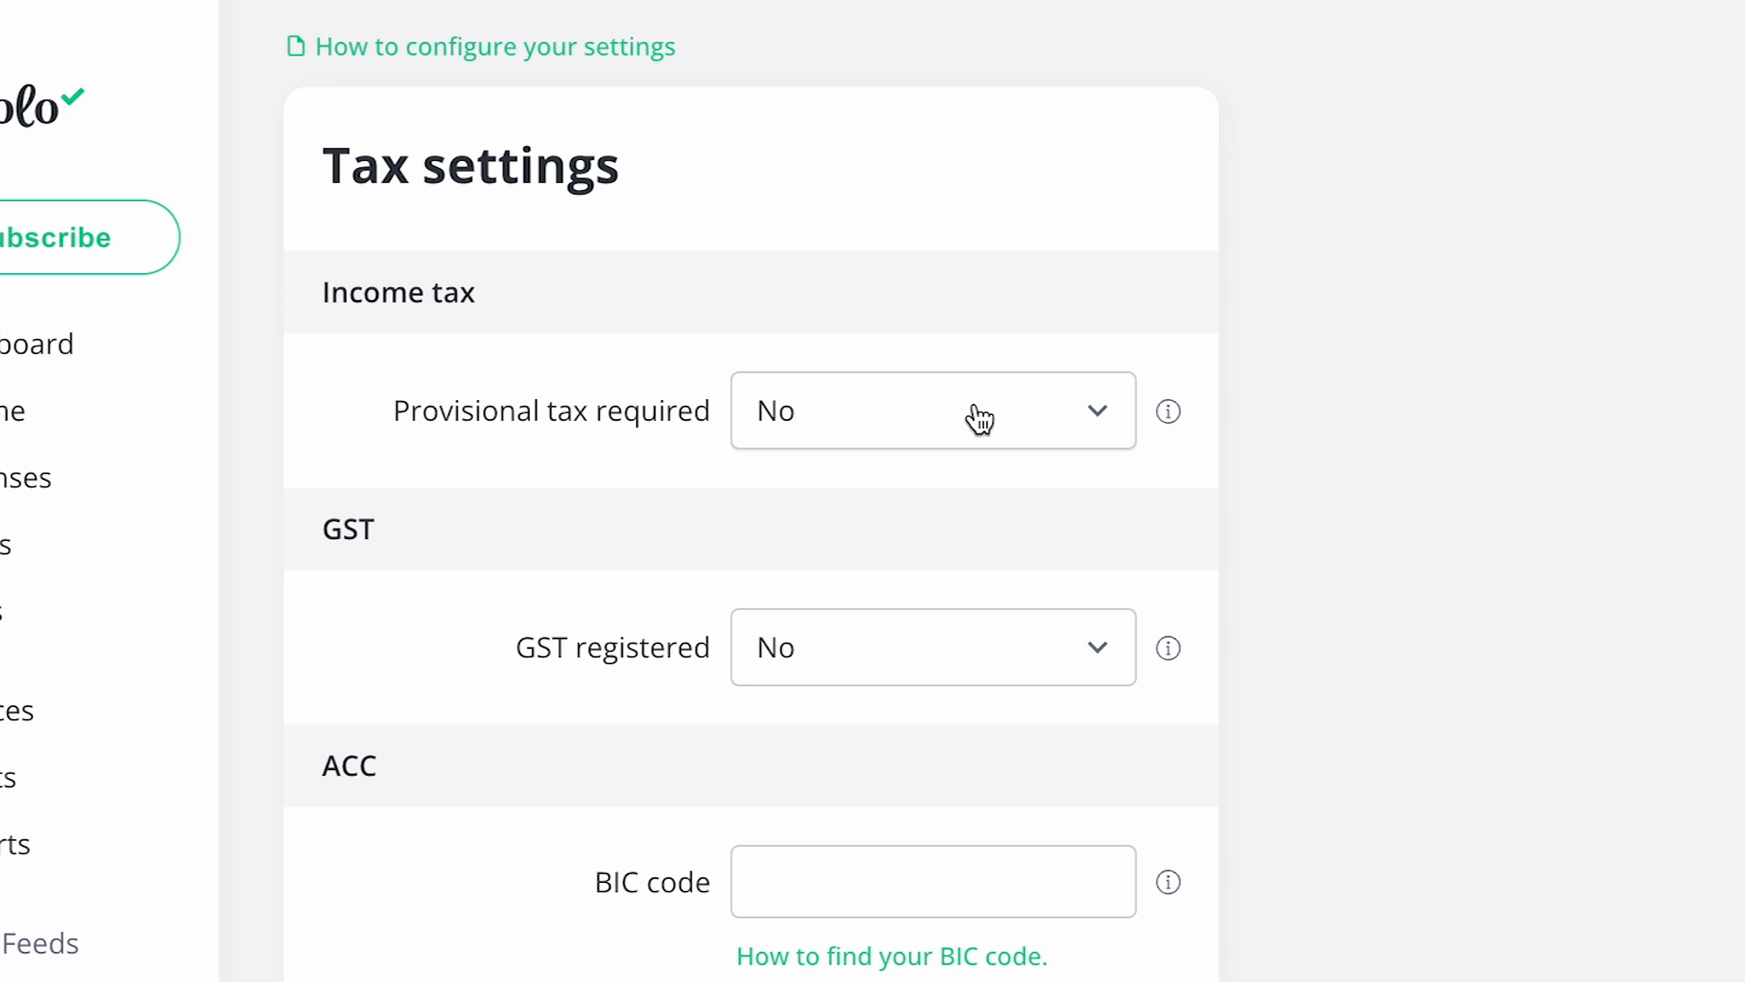
# Step: Set provisional tax required to Yes, view the payment frequency options, and return the setting to No
pyautogui.click(979, 418)
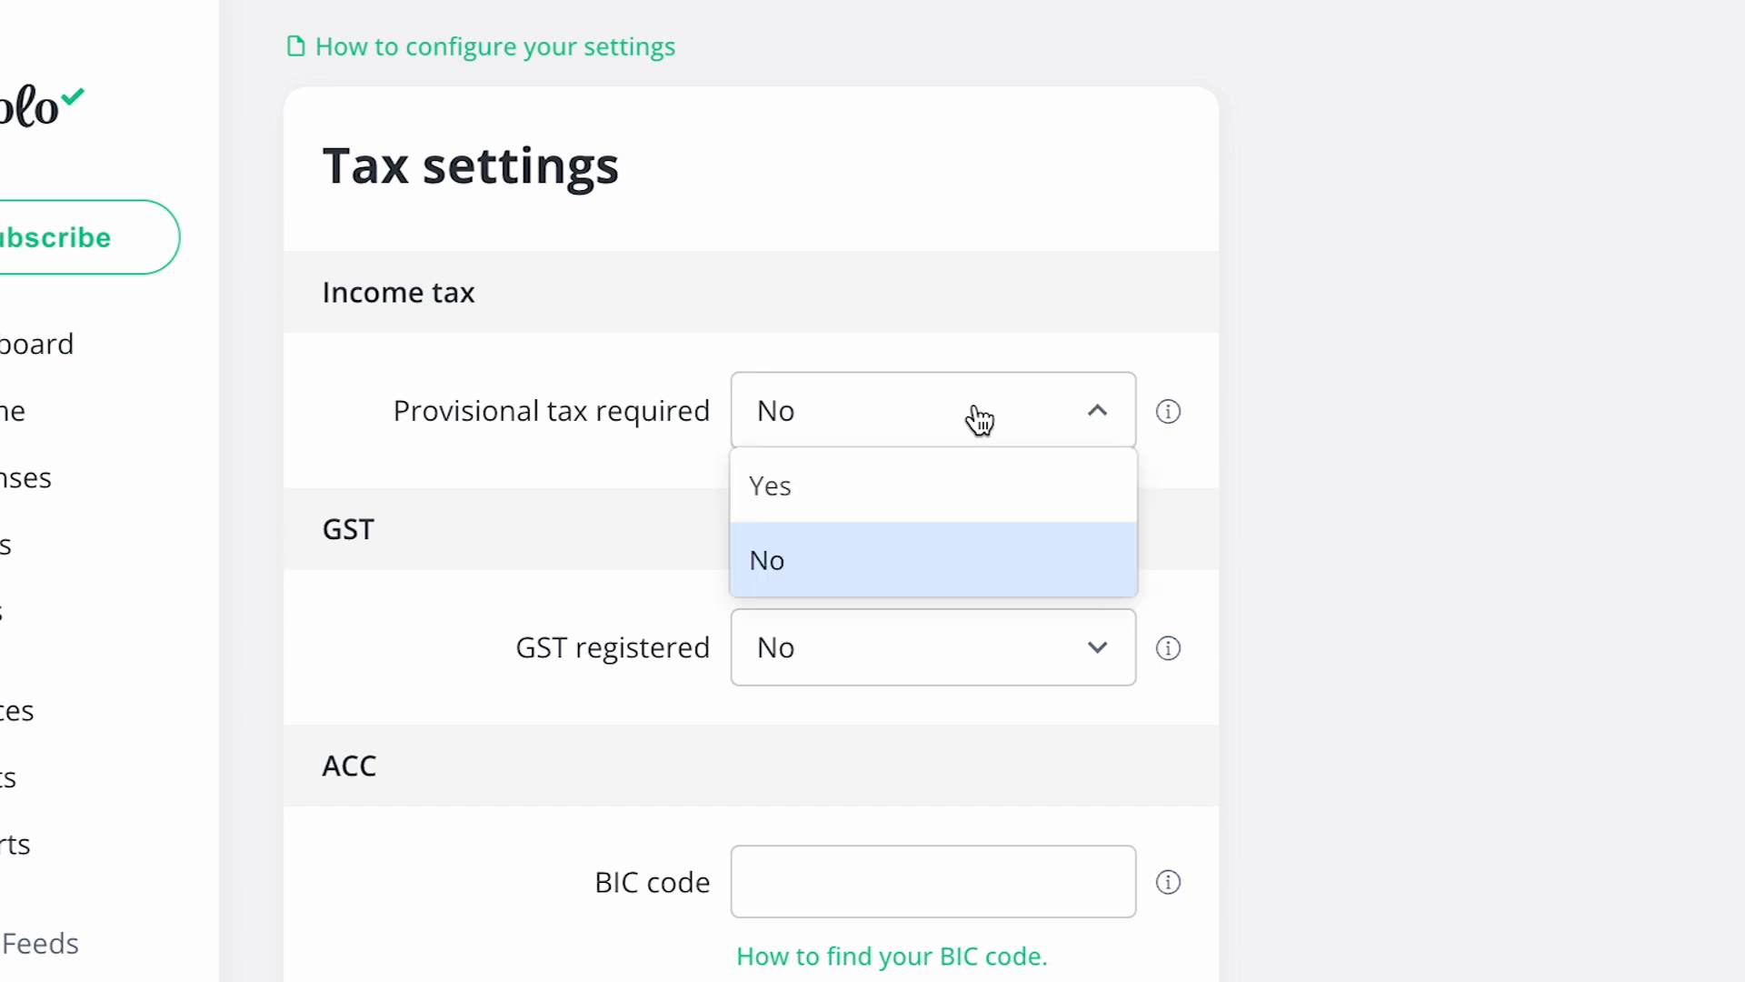
pyautogui.click(960, 482)
pyautogui.click(997, 496)
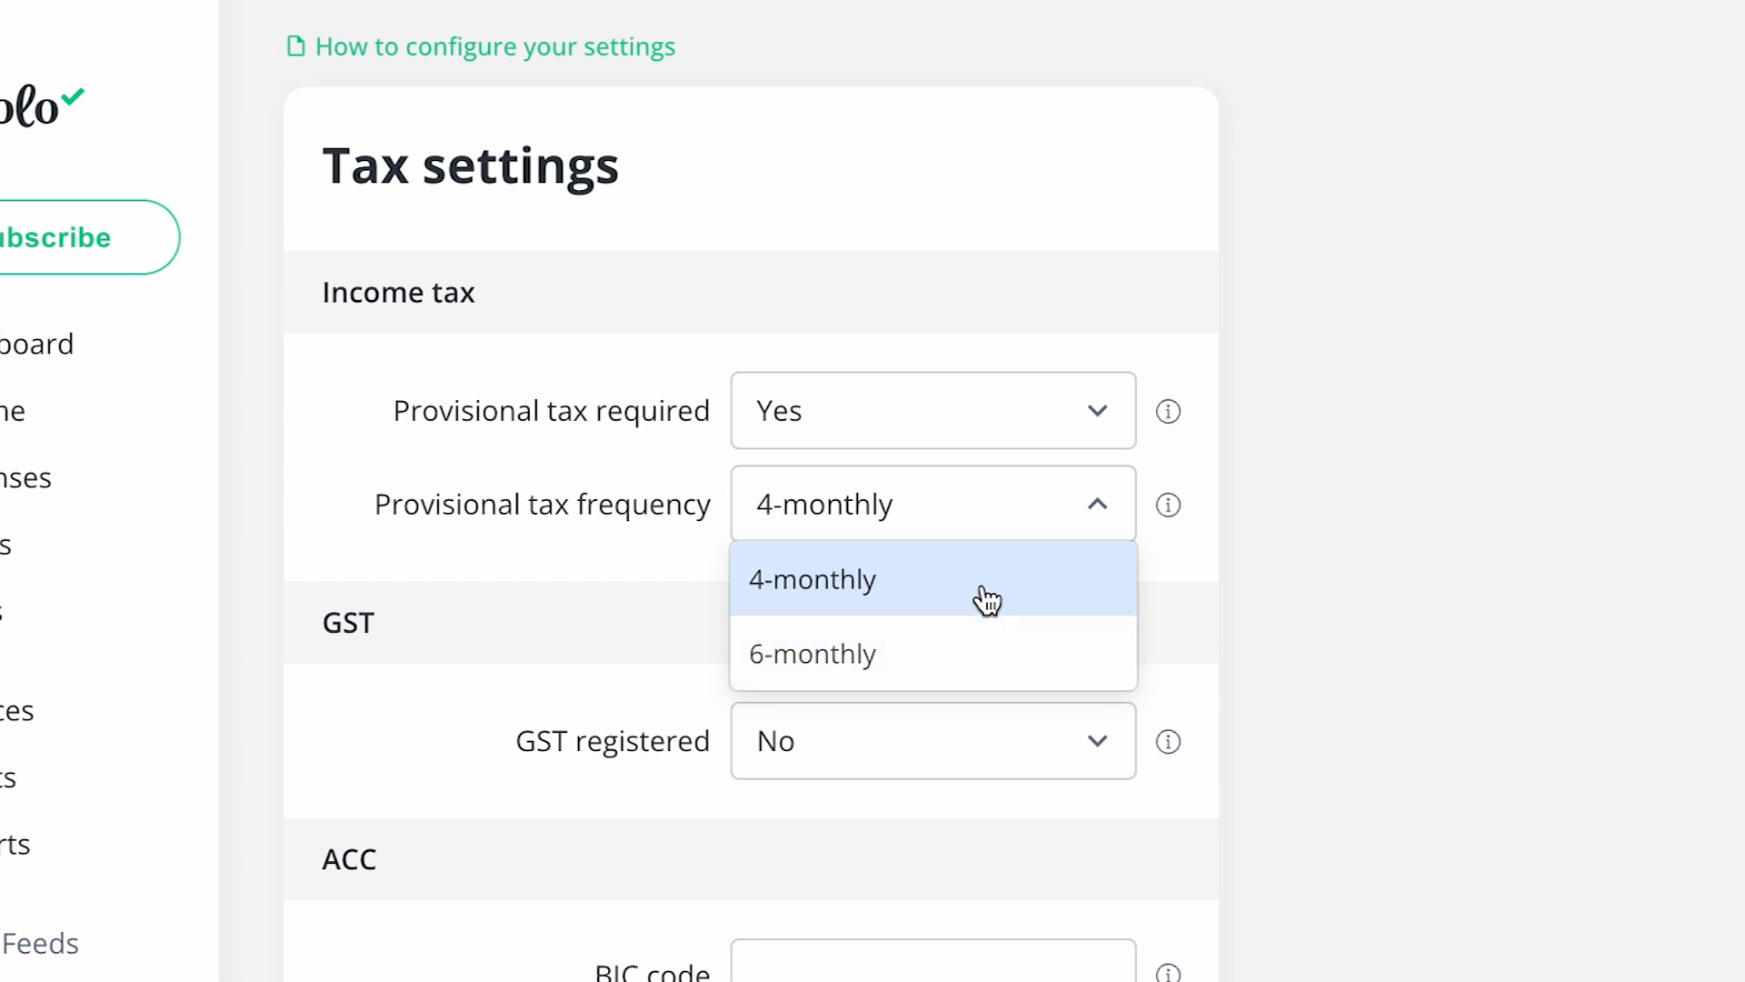
pyautogui.click(1032, 435)
pyautogui.click(1006, 544)
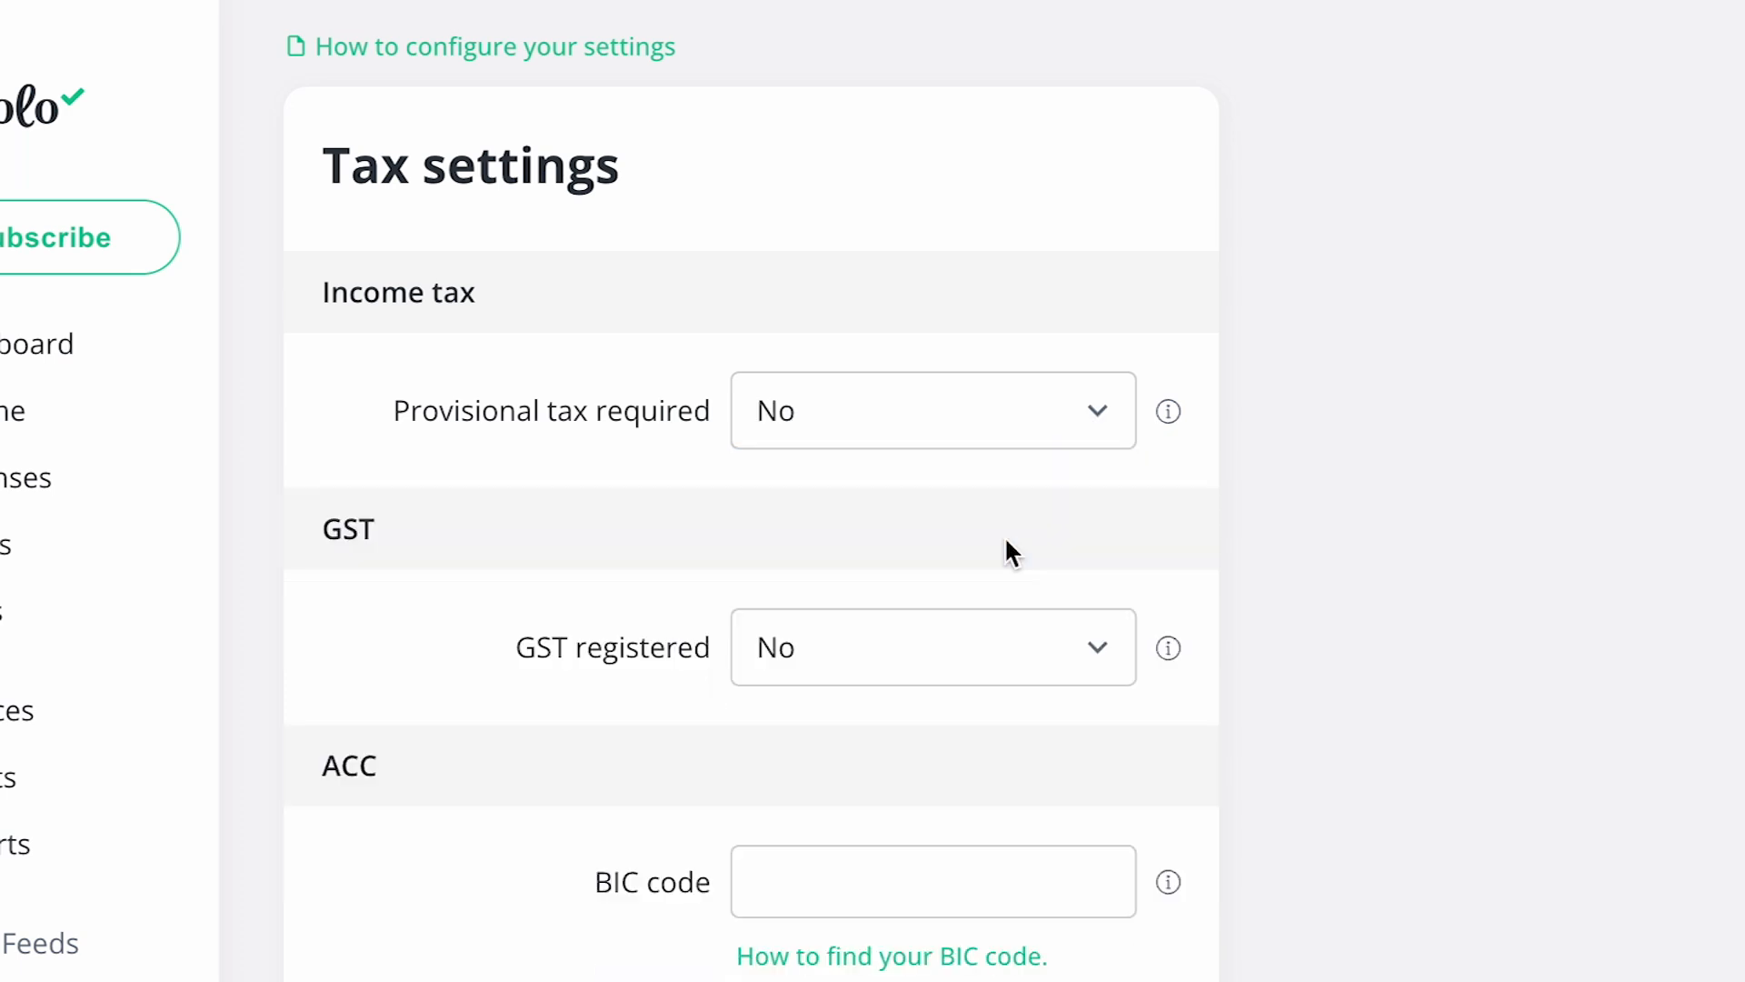
# Step: Set GST registered to Yes, check the filing frequency in the myIR GST account details, and leave the GST start date off
pyautogui.scroll(-3, 1005, 537)
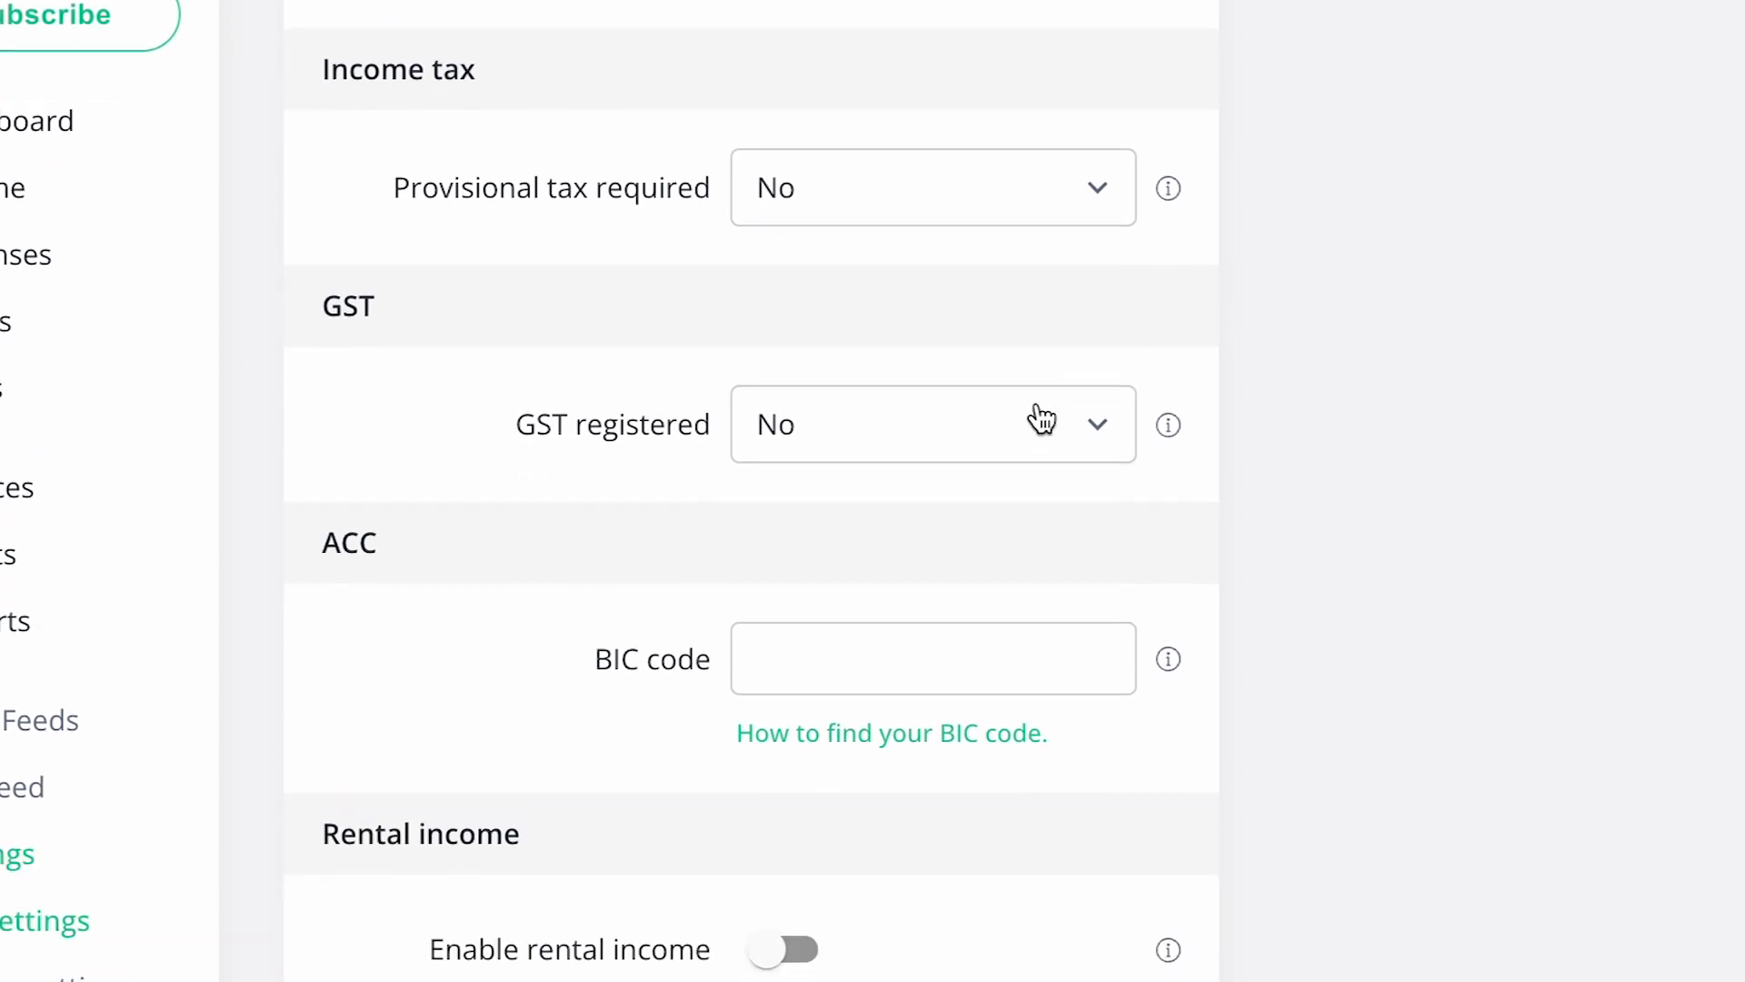
pyautogui.click(1043, 380)
pyautogui.click(1020, 440)
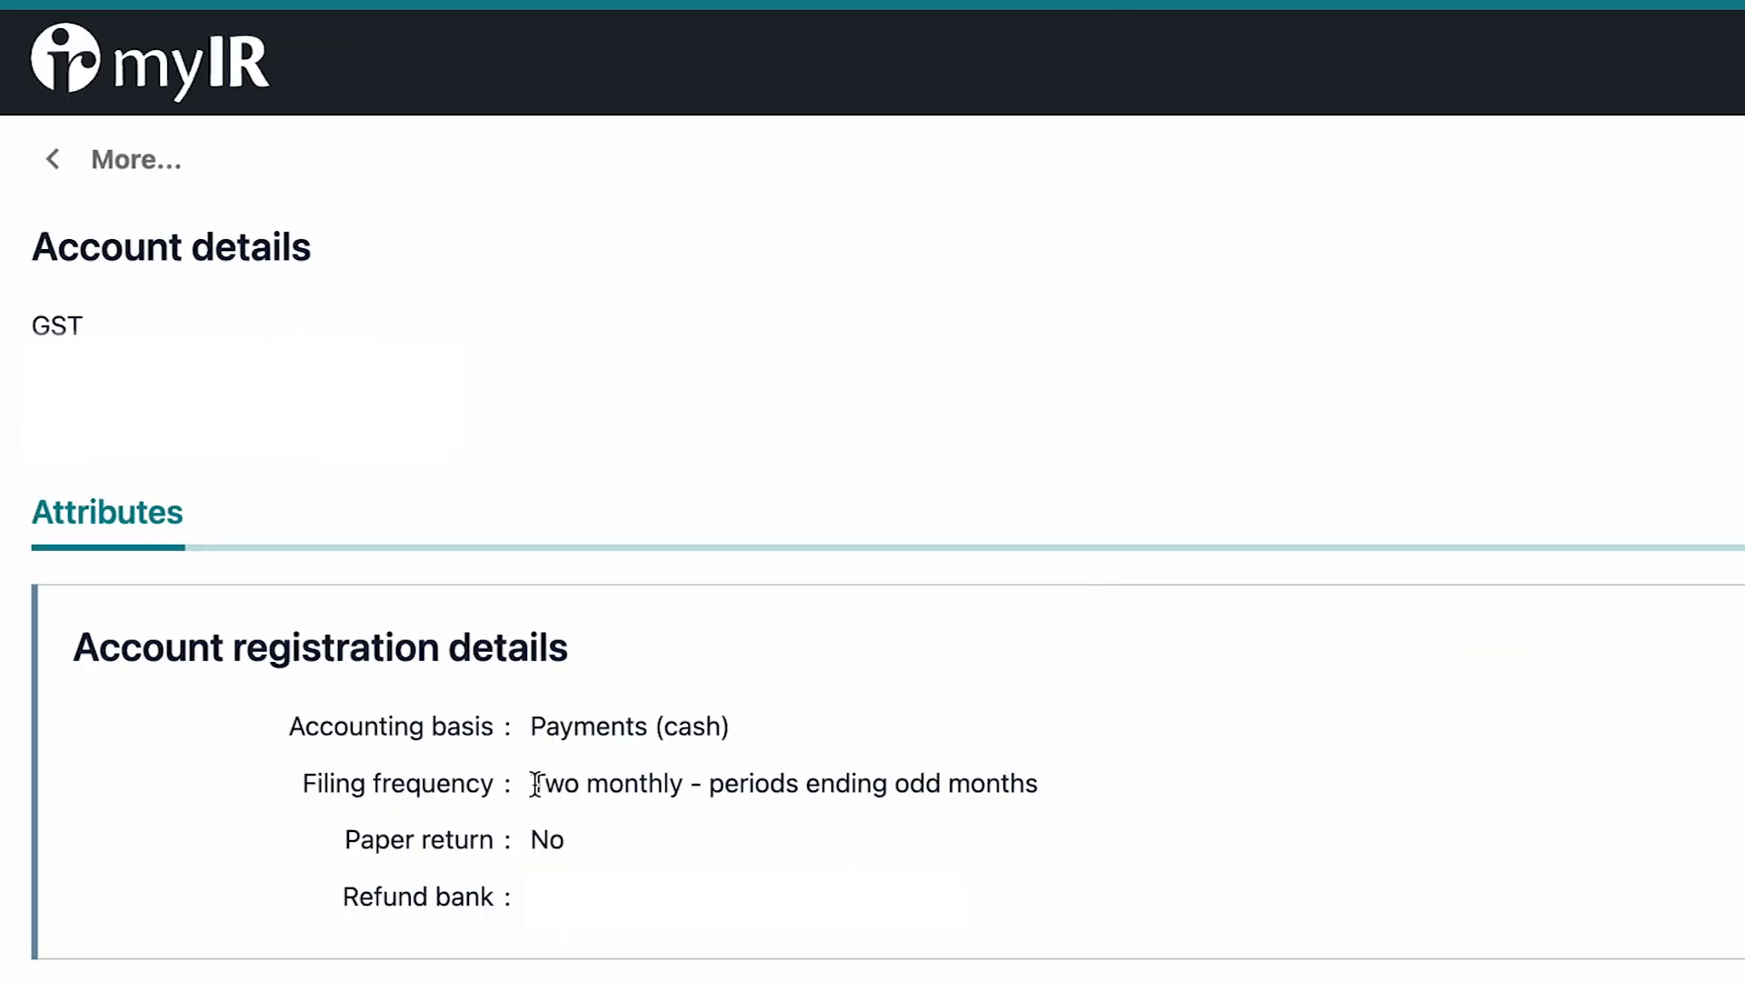
pyautogui.moveTo(536, 784); pyautogui.dragTo(1045, 792)
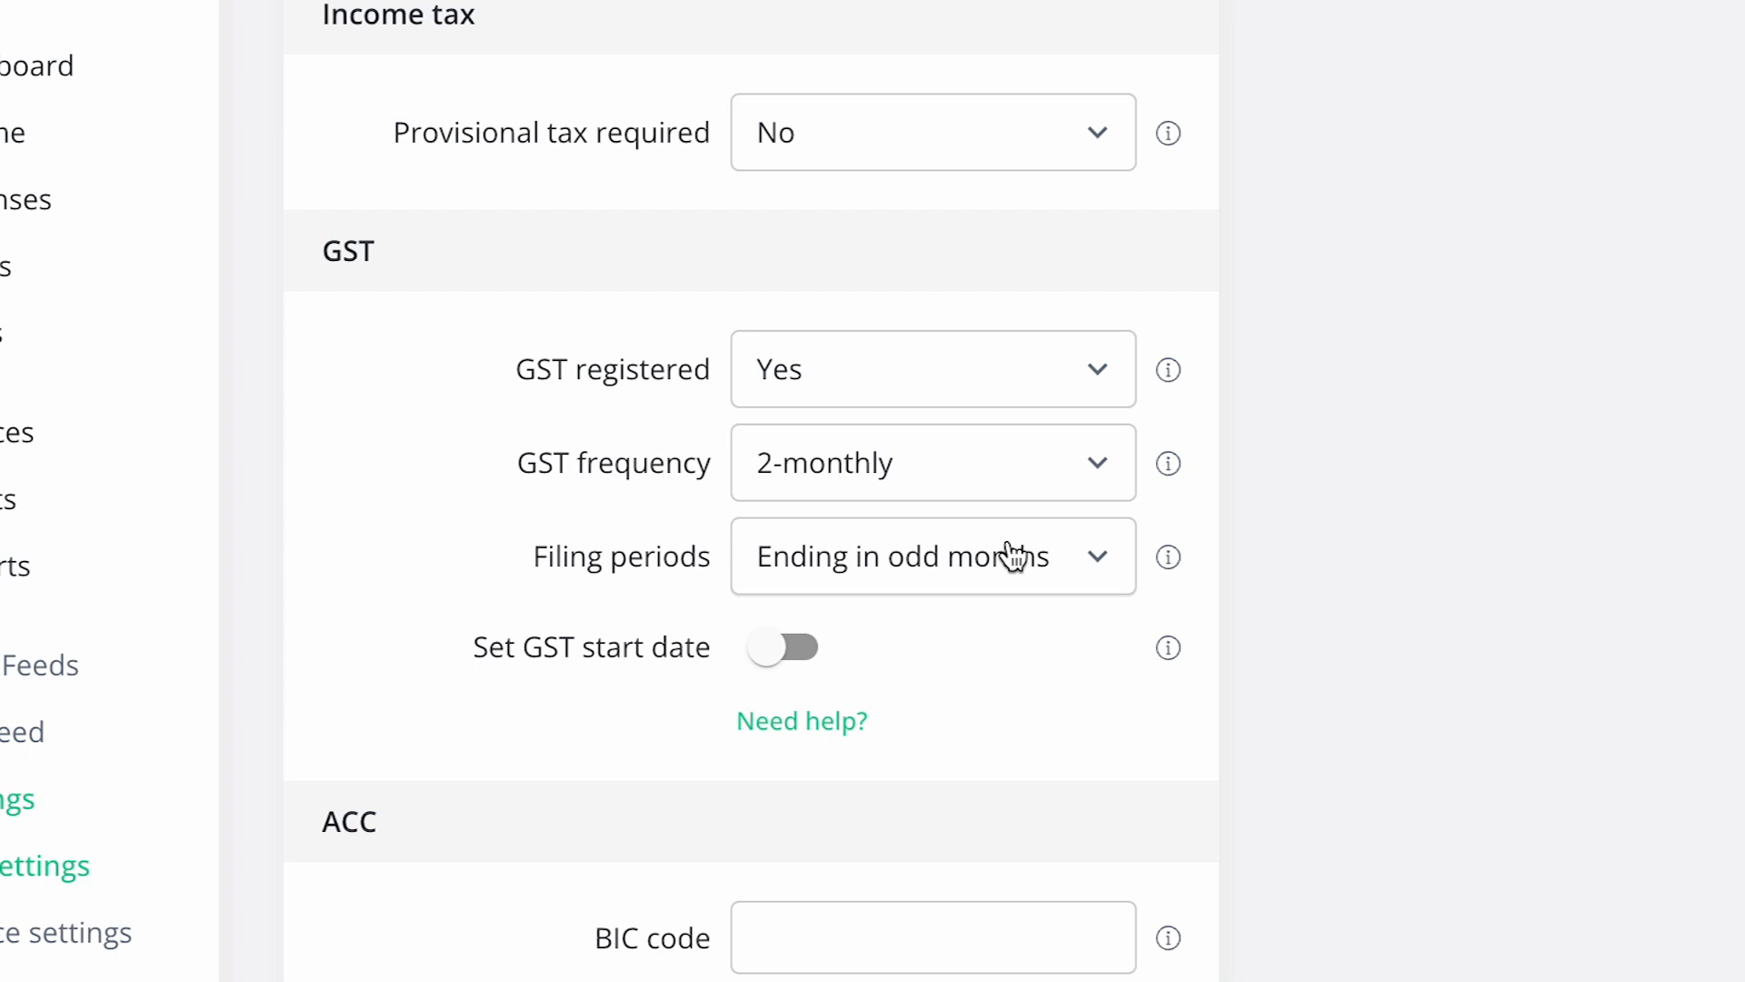
pyautogui.click(797, 653)
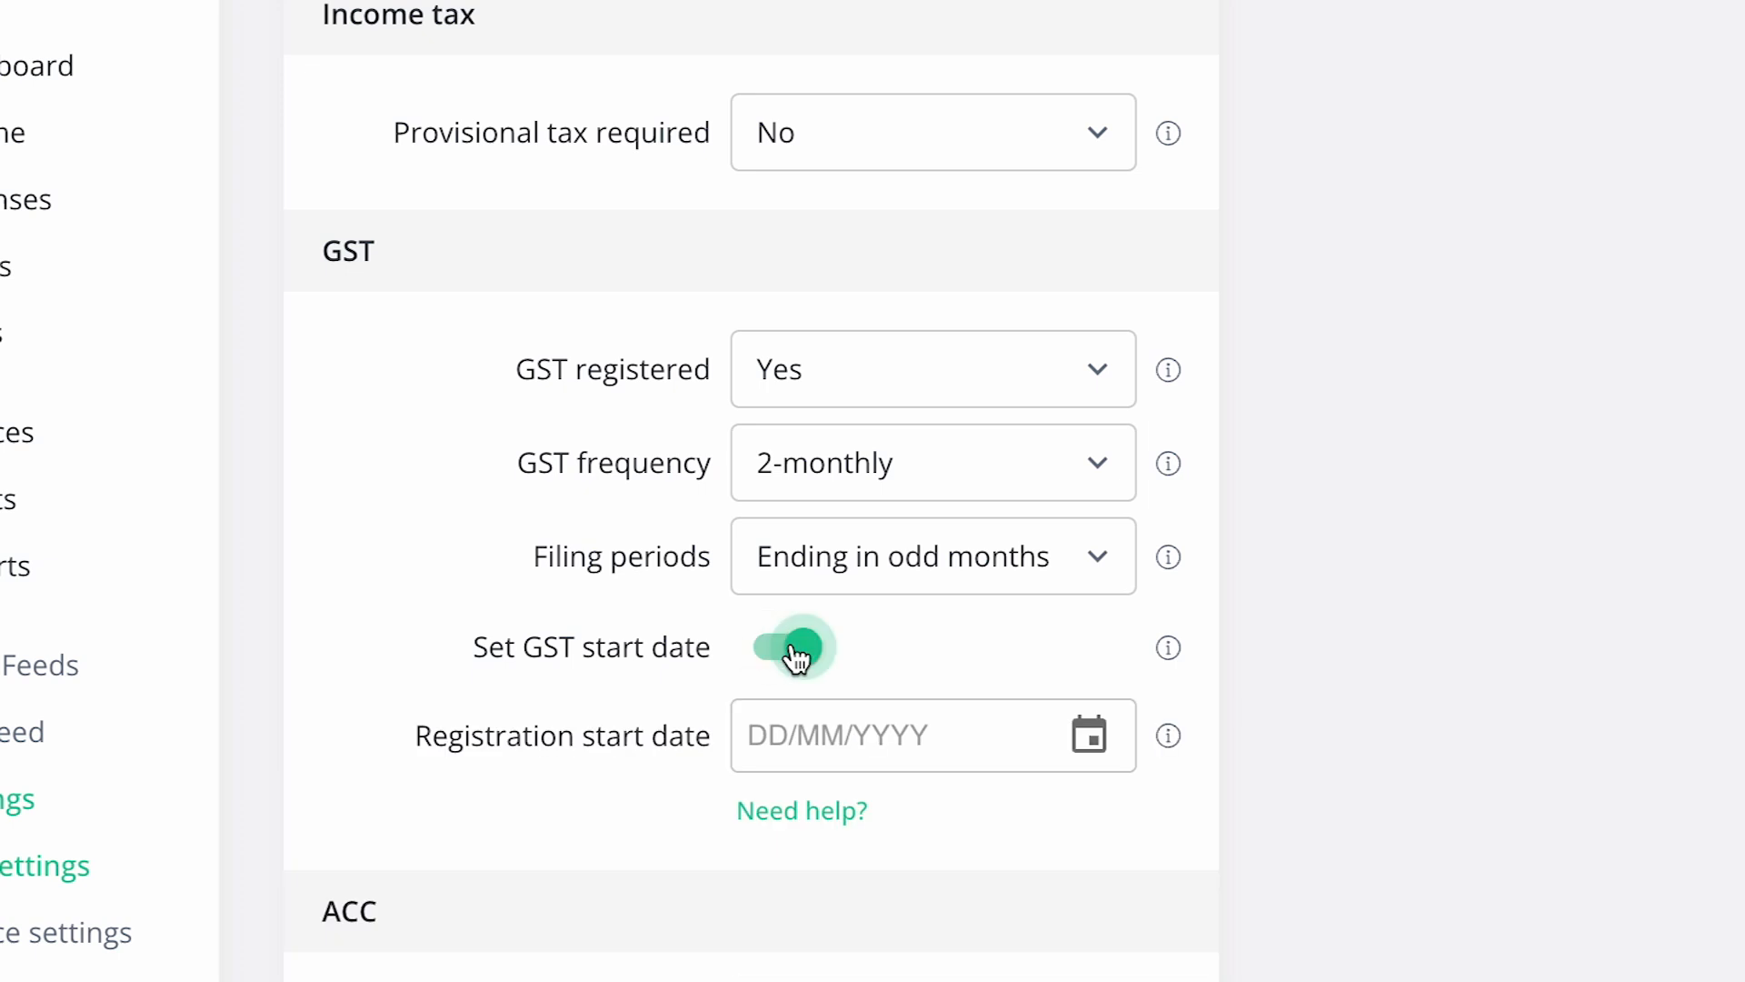
pyautogui.click(797, 652)
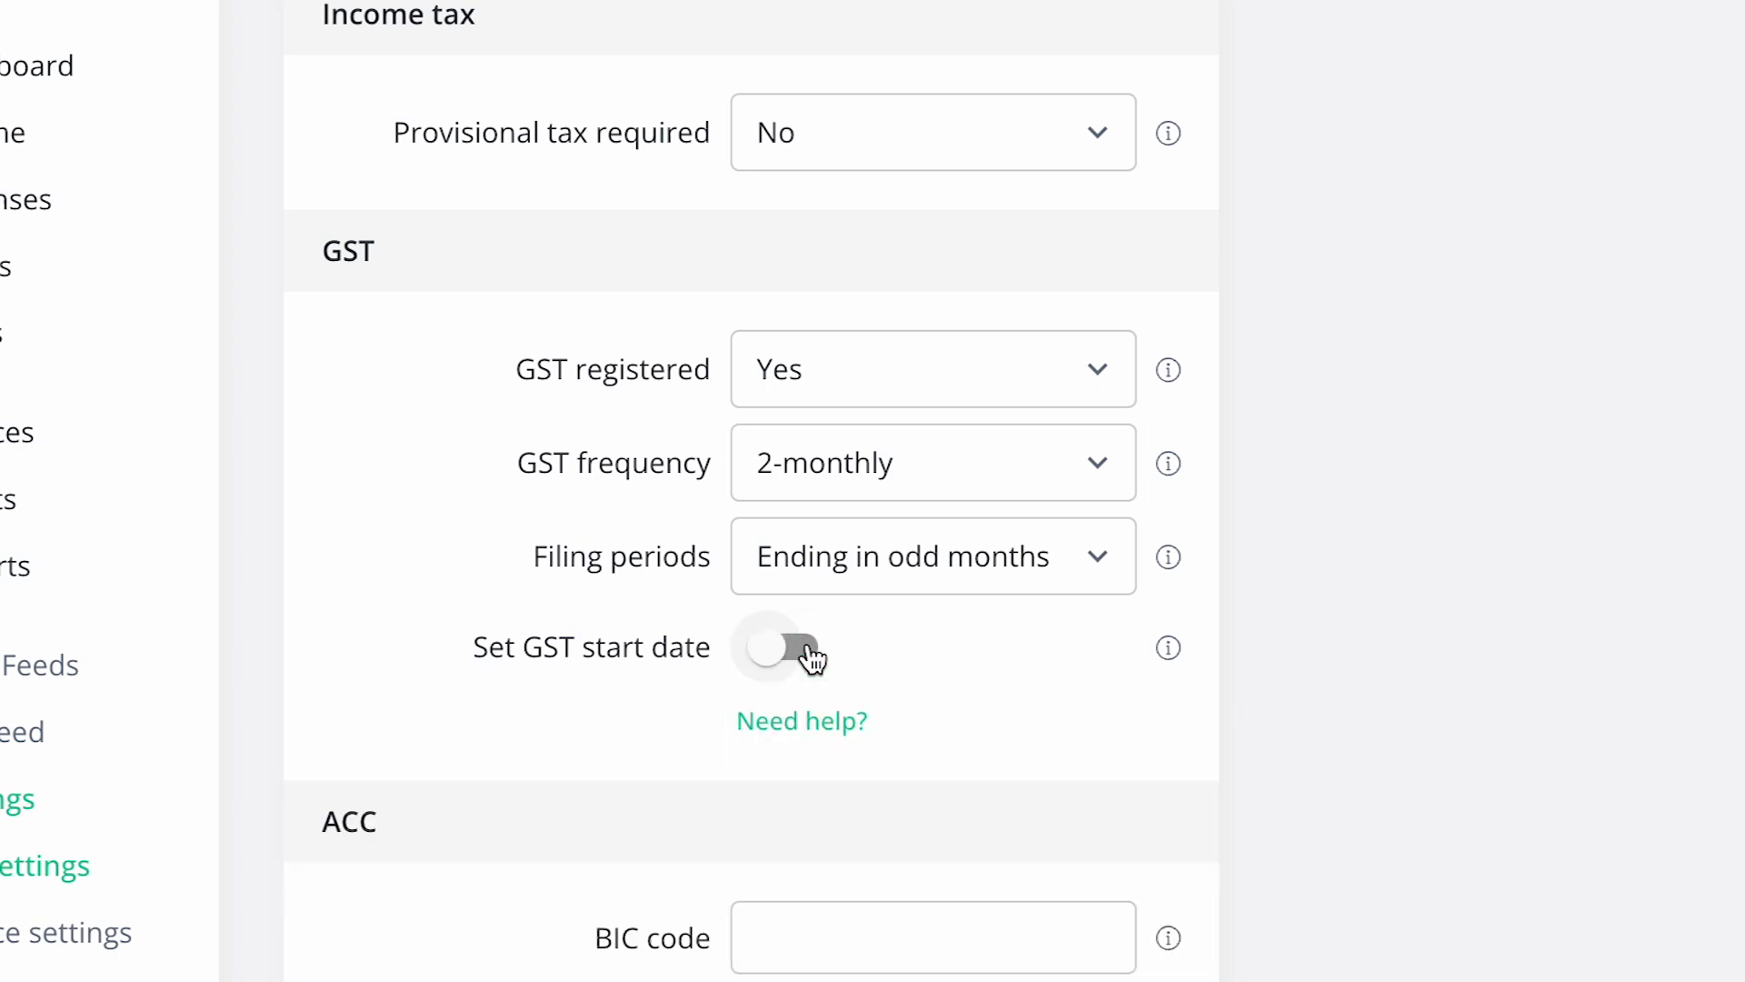
# Step: Enter M692430 as the BIC code in the ACC settings
pyautogui.scroll(-5, 869, 651)
pyautogui.scroll(-2, 869, 651)
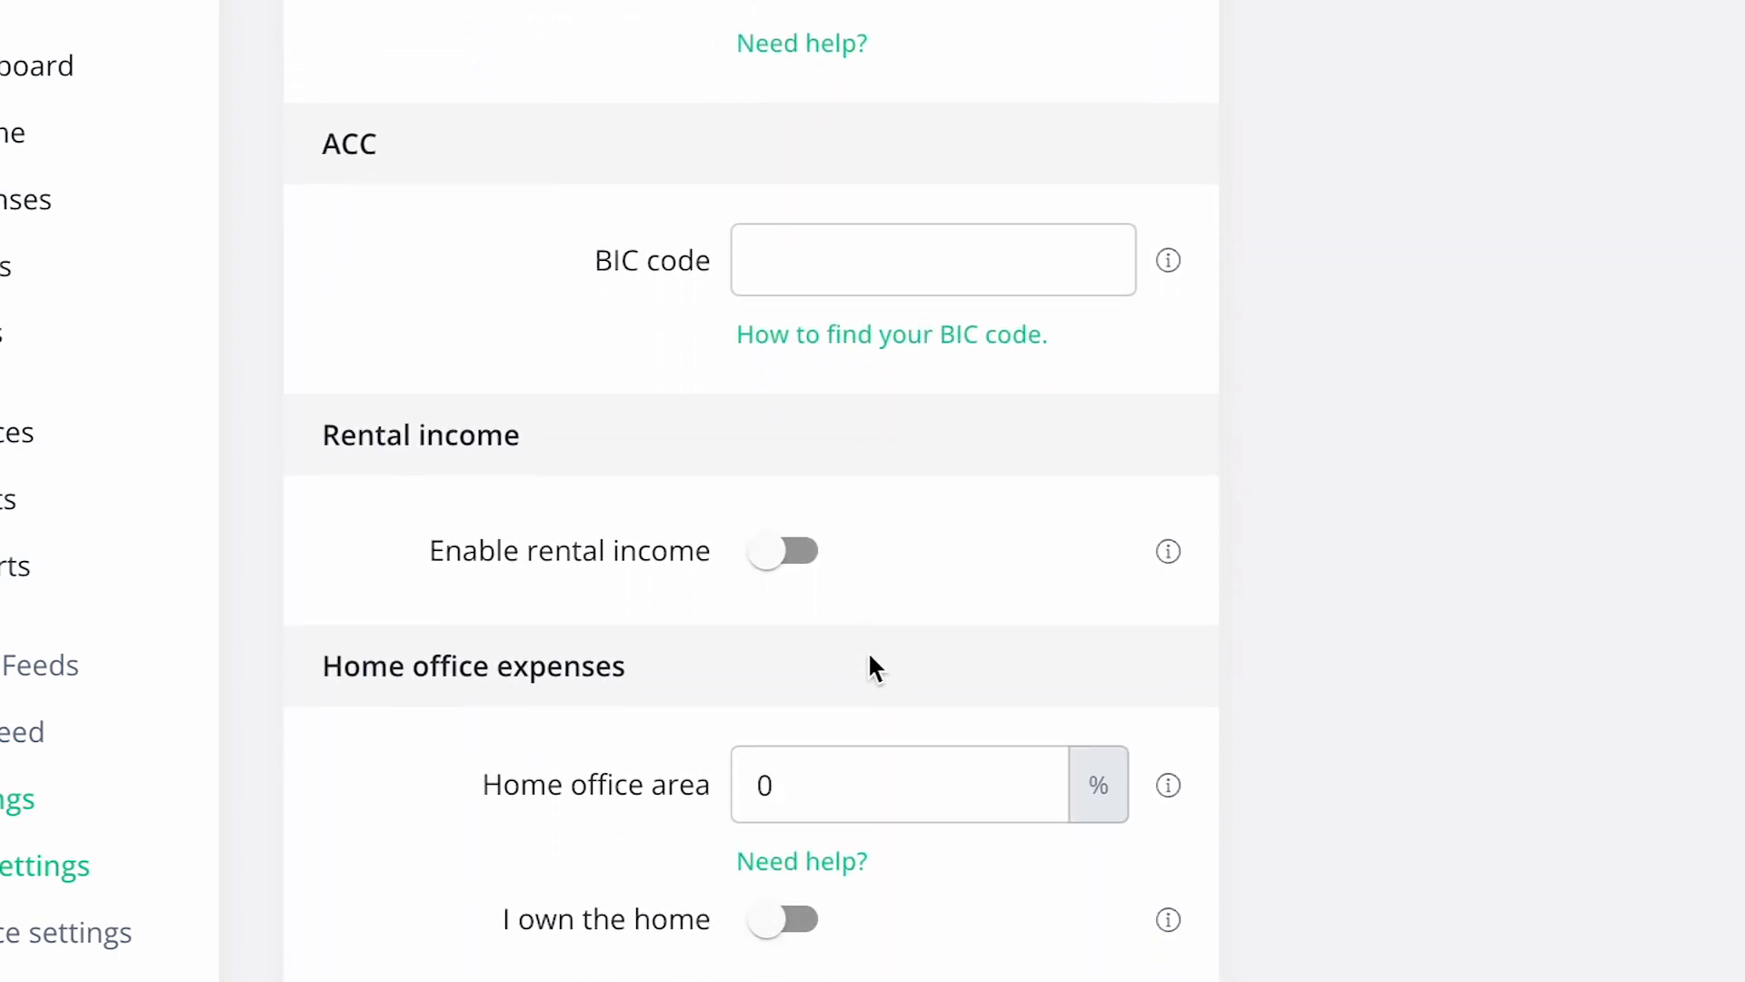
pyautogui.click(810, 264)
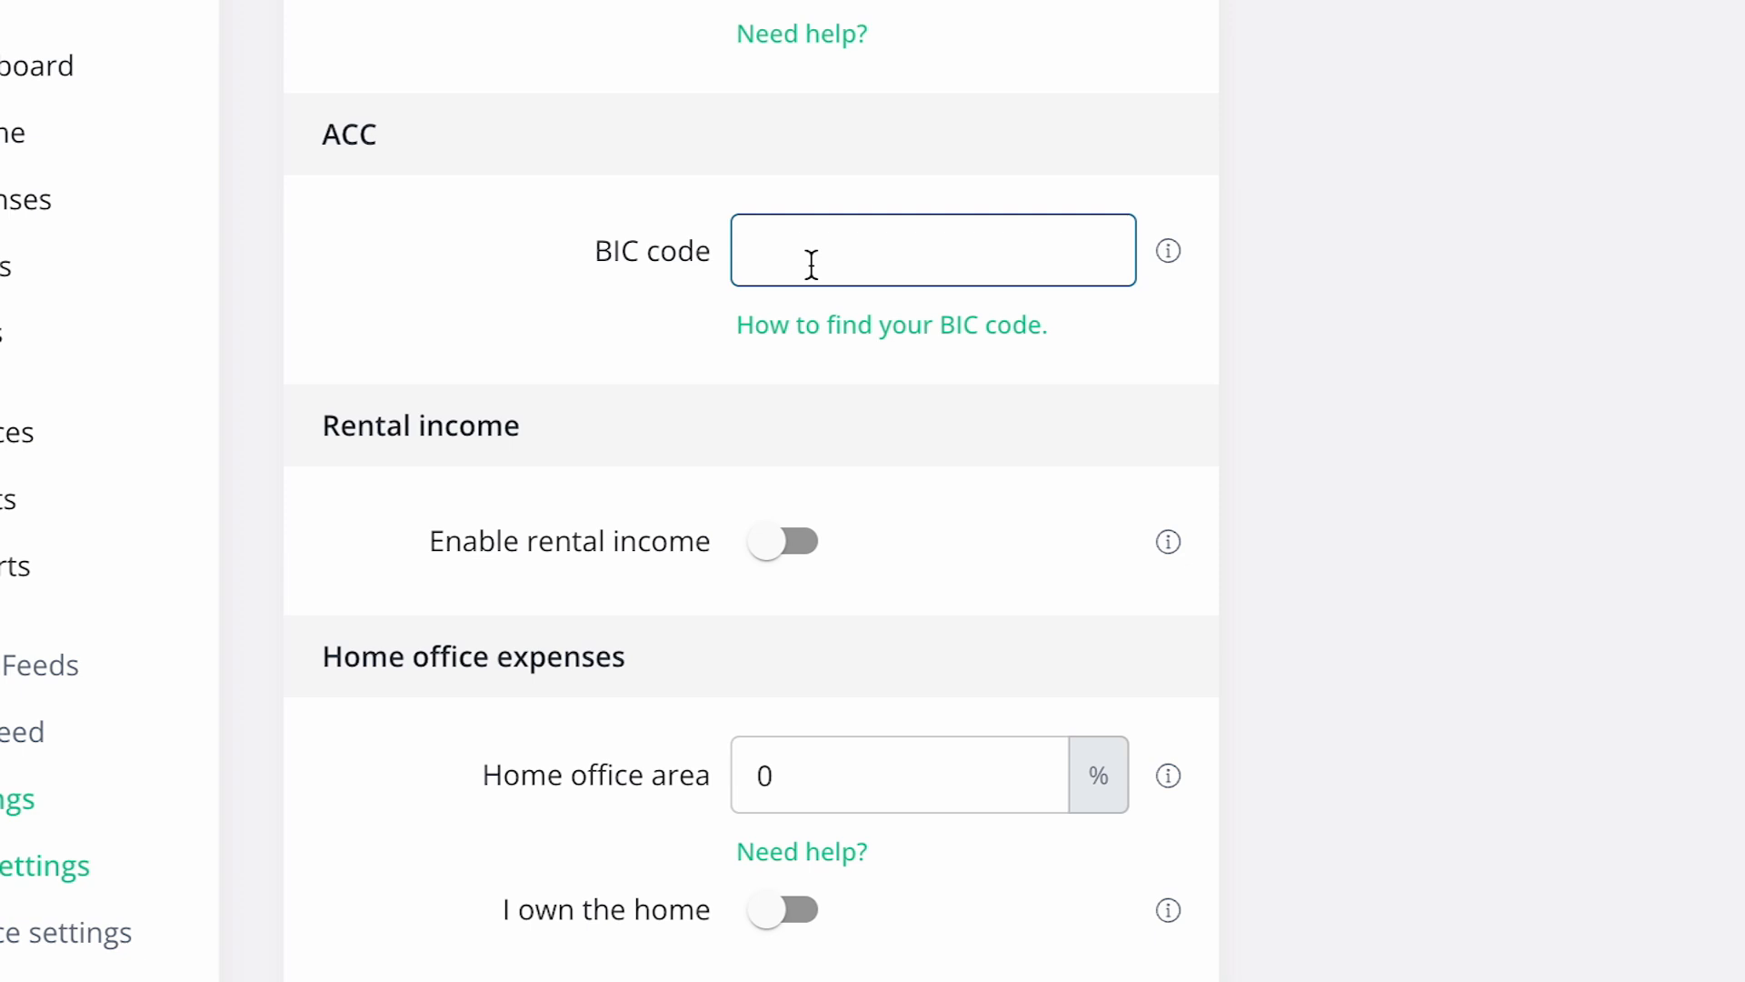
pyautogui.write('M692430')
# Step: Enable rental income and keep Rental property as the rental type
pyautogui.scroll(-4, 891, 508)
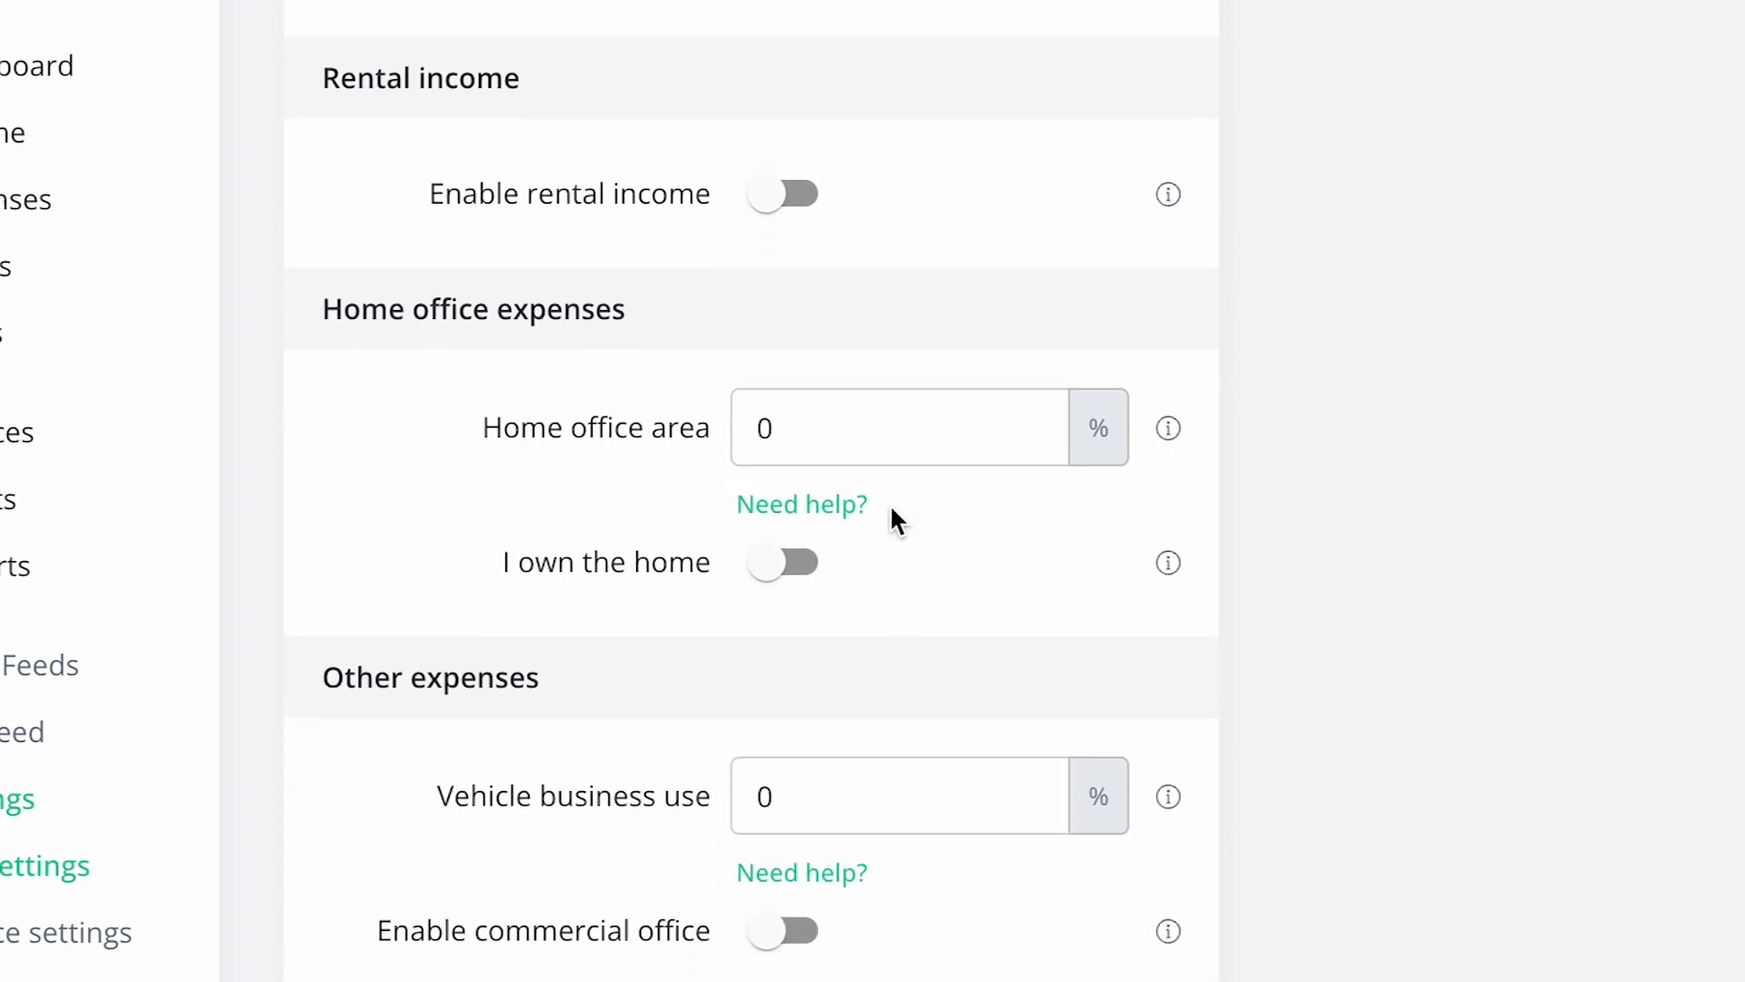
pyautogui.click(782, 191)
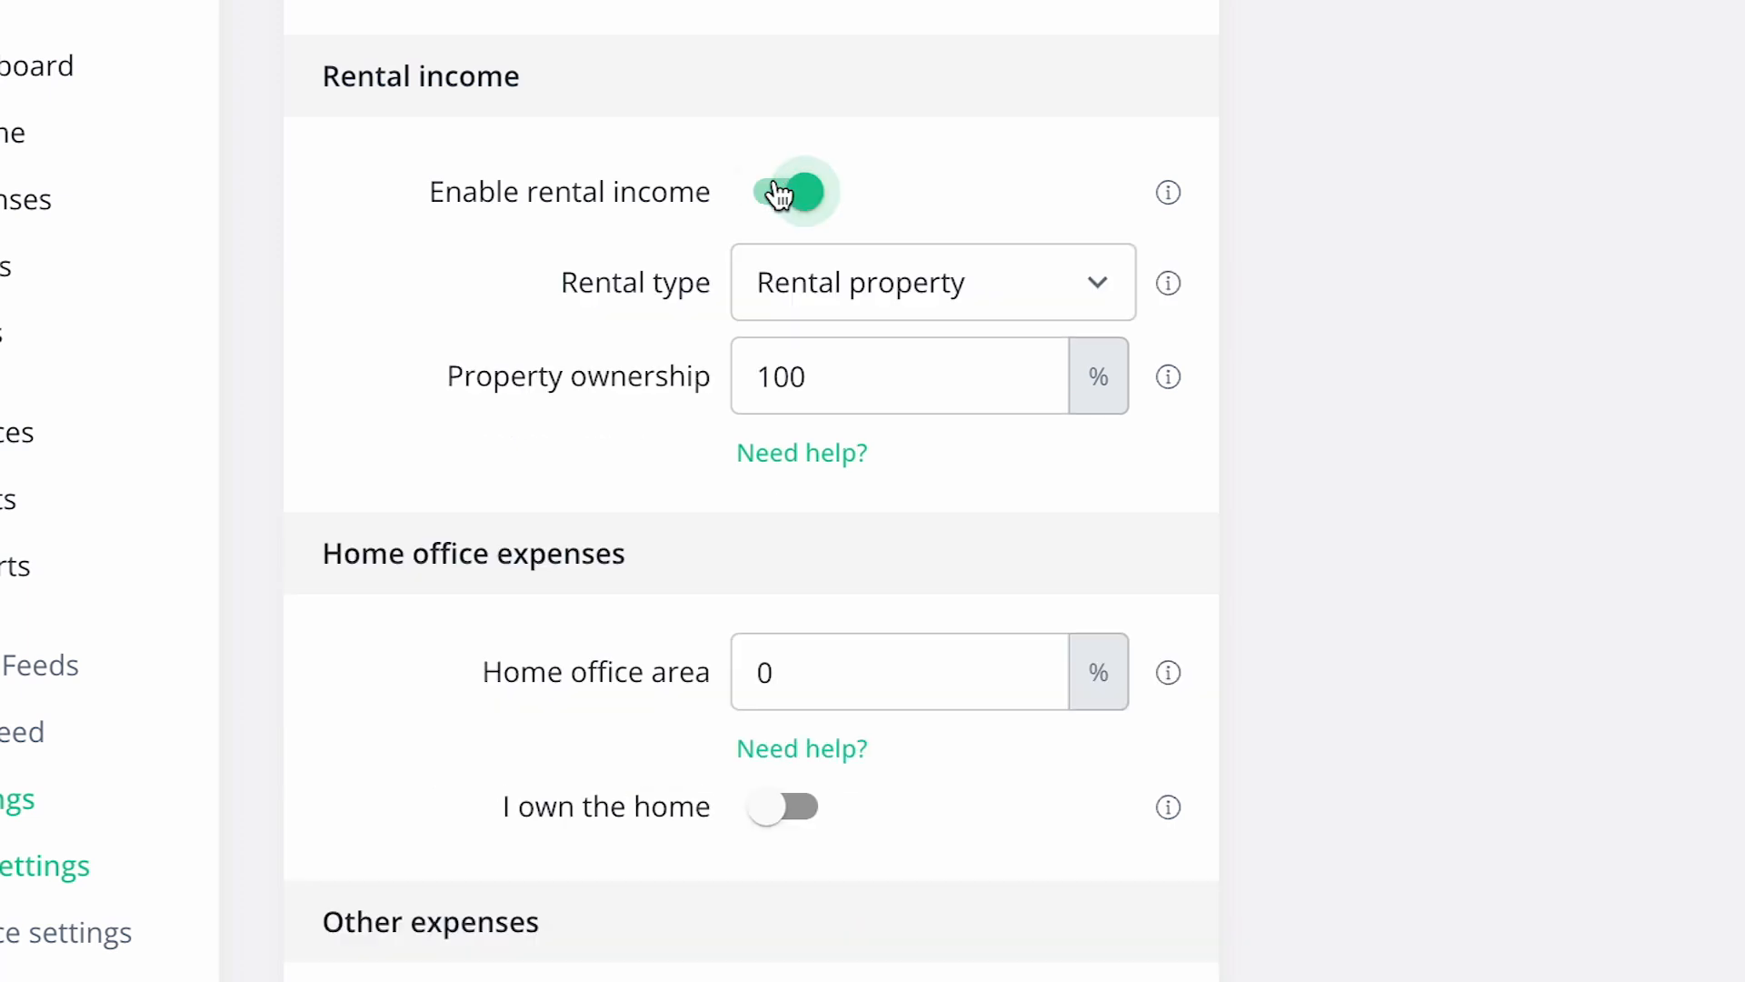
pyautogui.click(927, 283)
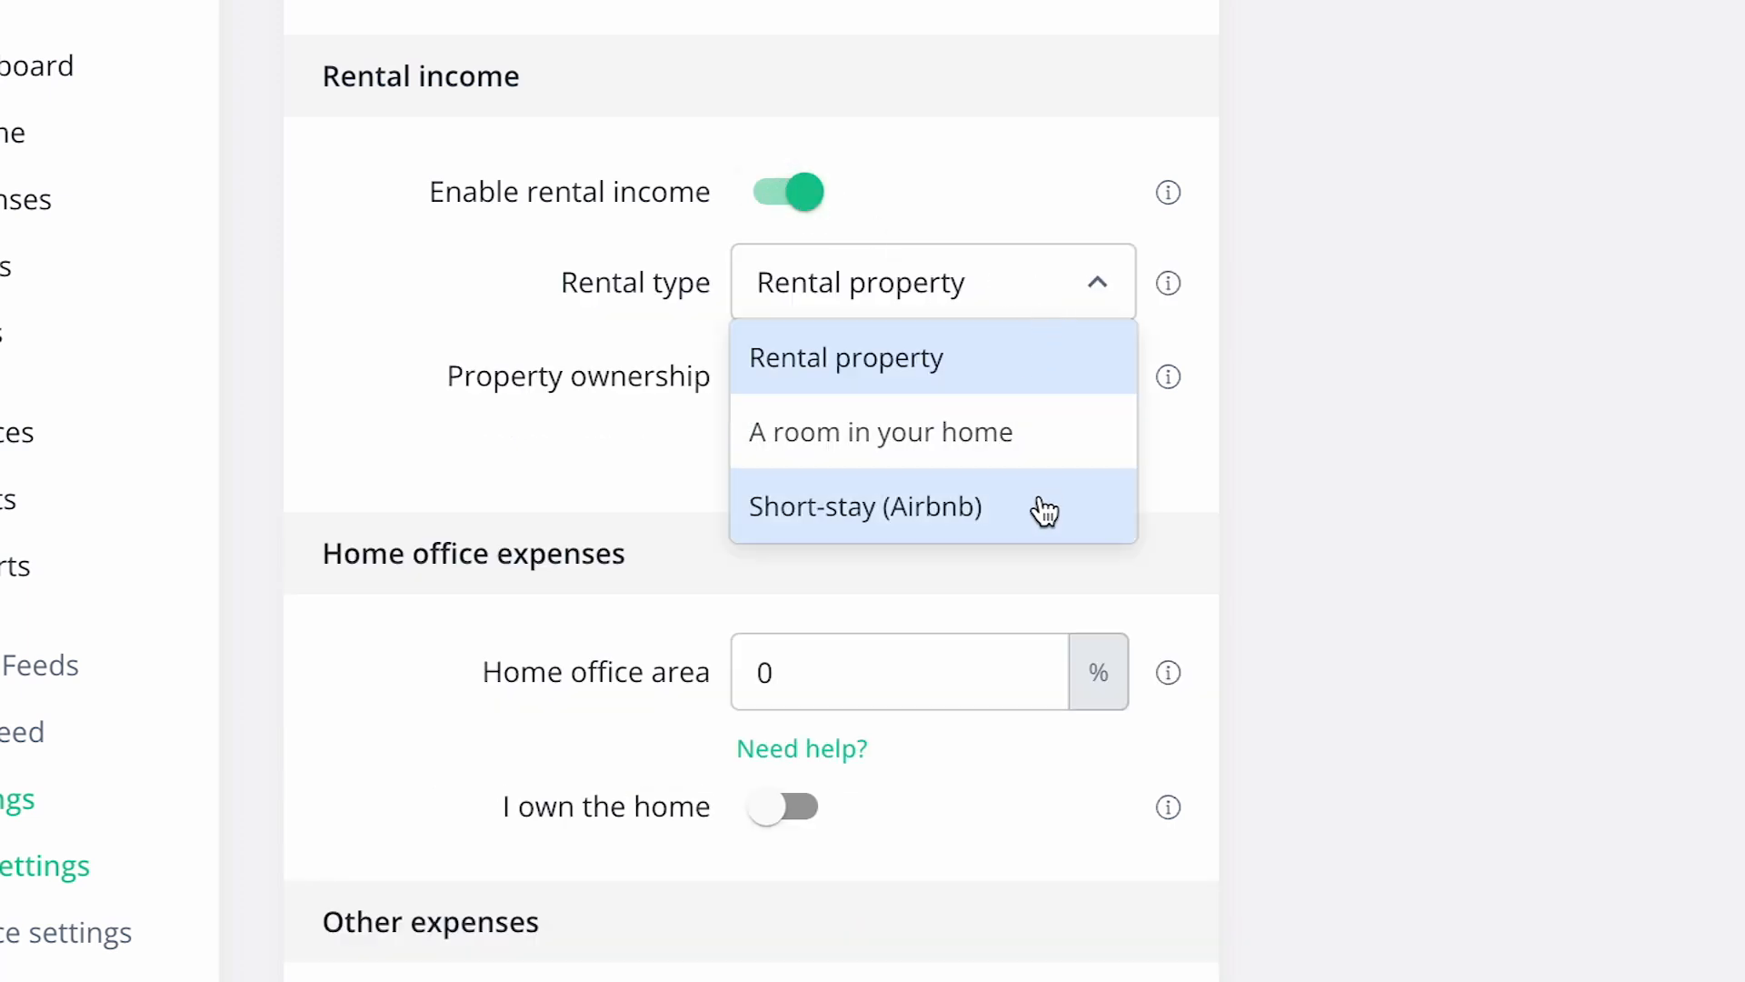
pyautogui.click(1037, 380)
# Step: Set the home office area to 15% and mark the home as owned
pyautogui.scroll(-5, 959, 496)
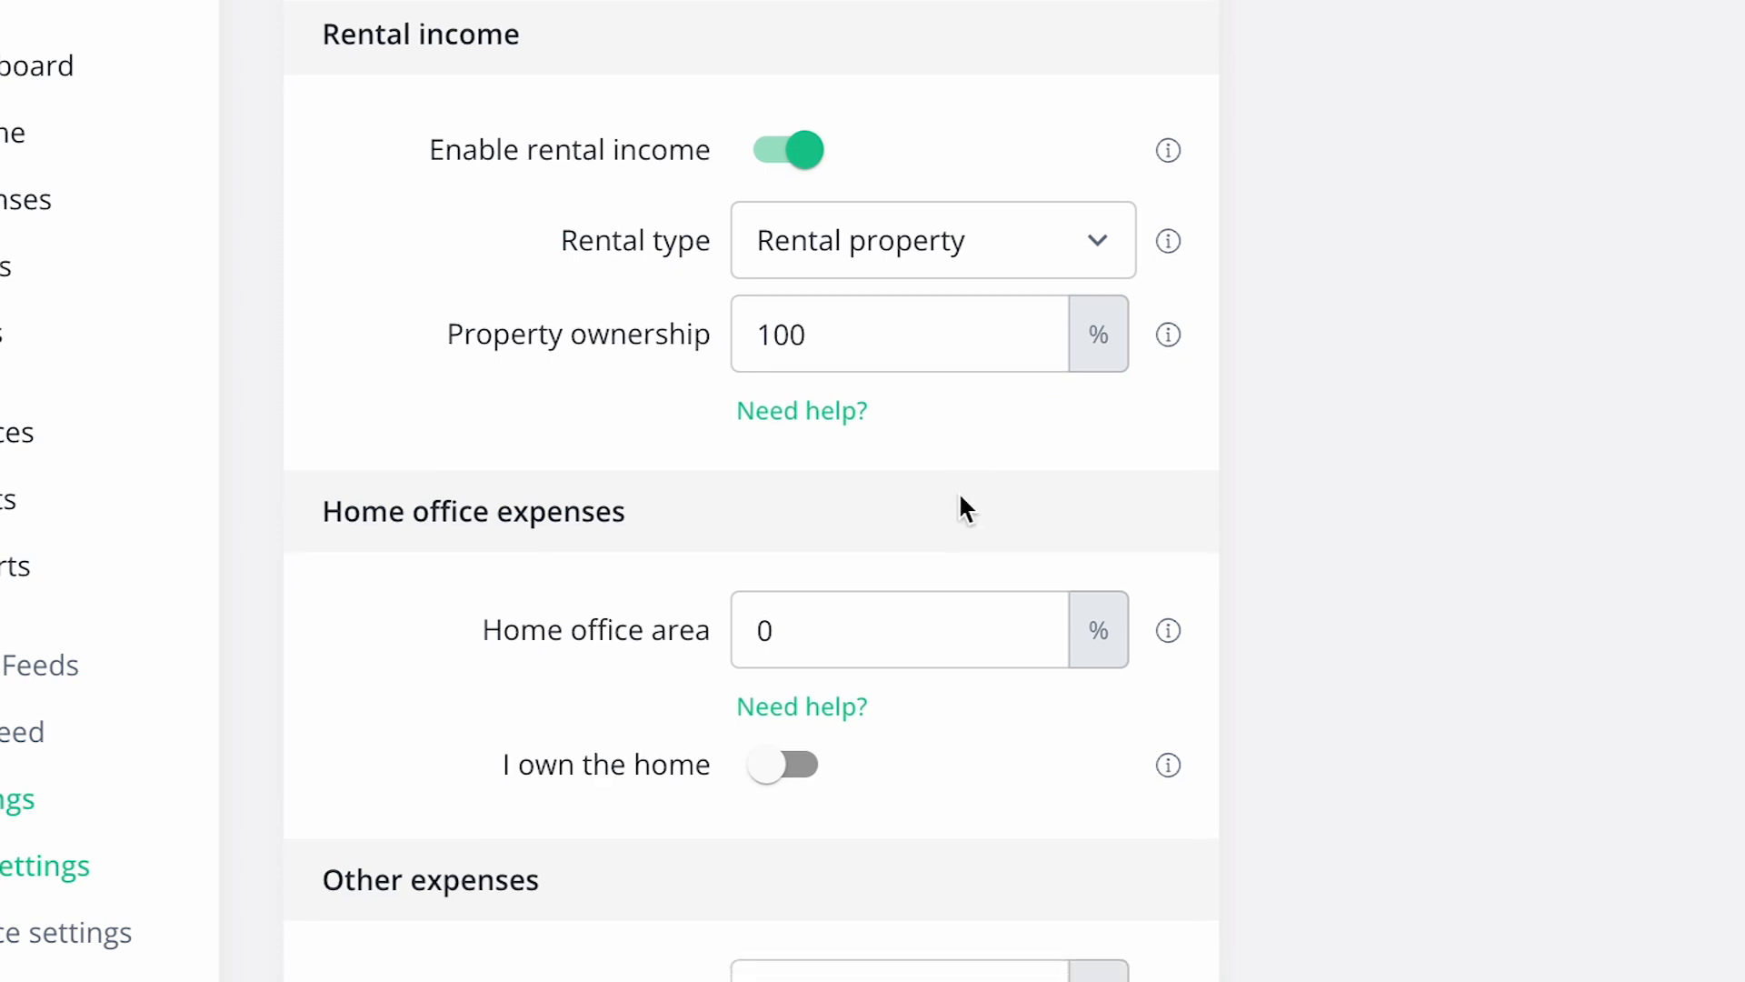
pyautogui.click(802, 276)
pyautogui.press('BackSpace')
pyautogui.write('15')
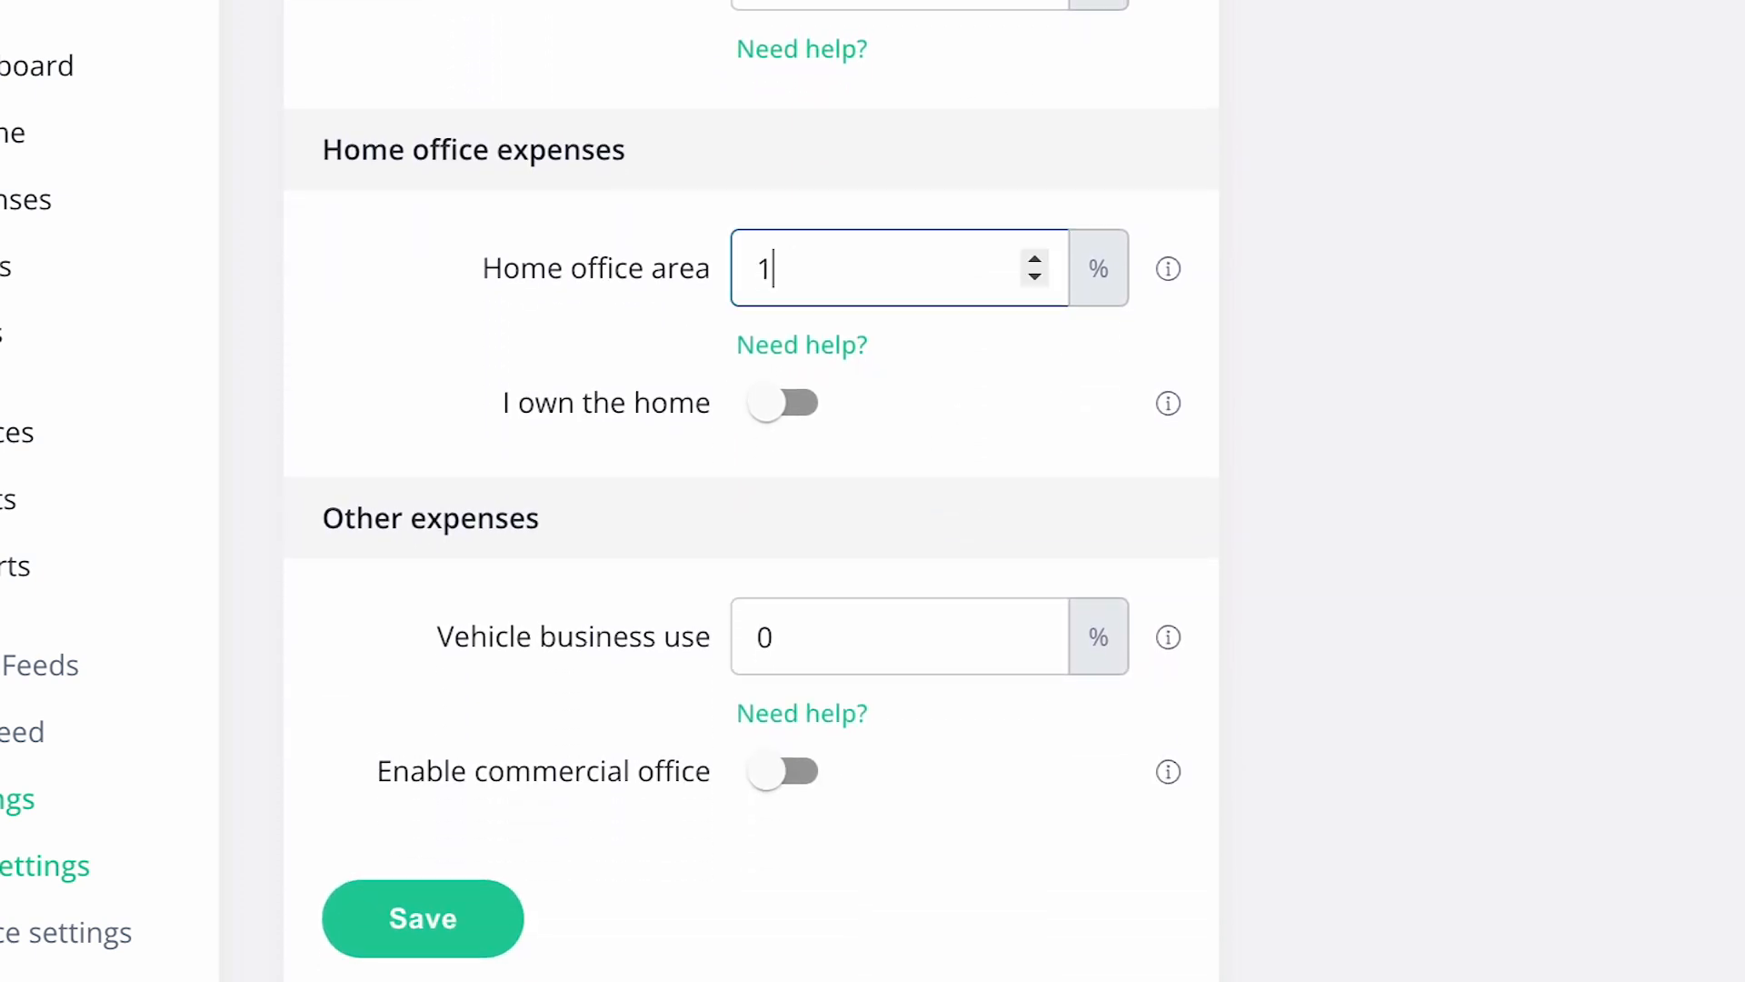
pyautogui.click(993, 320)
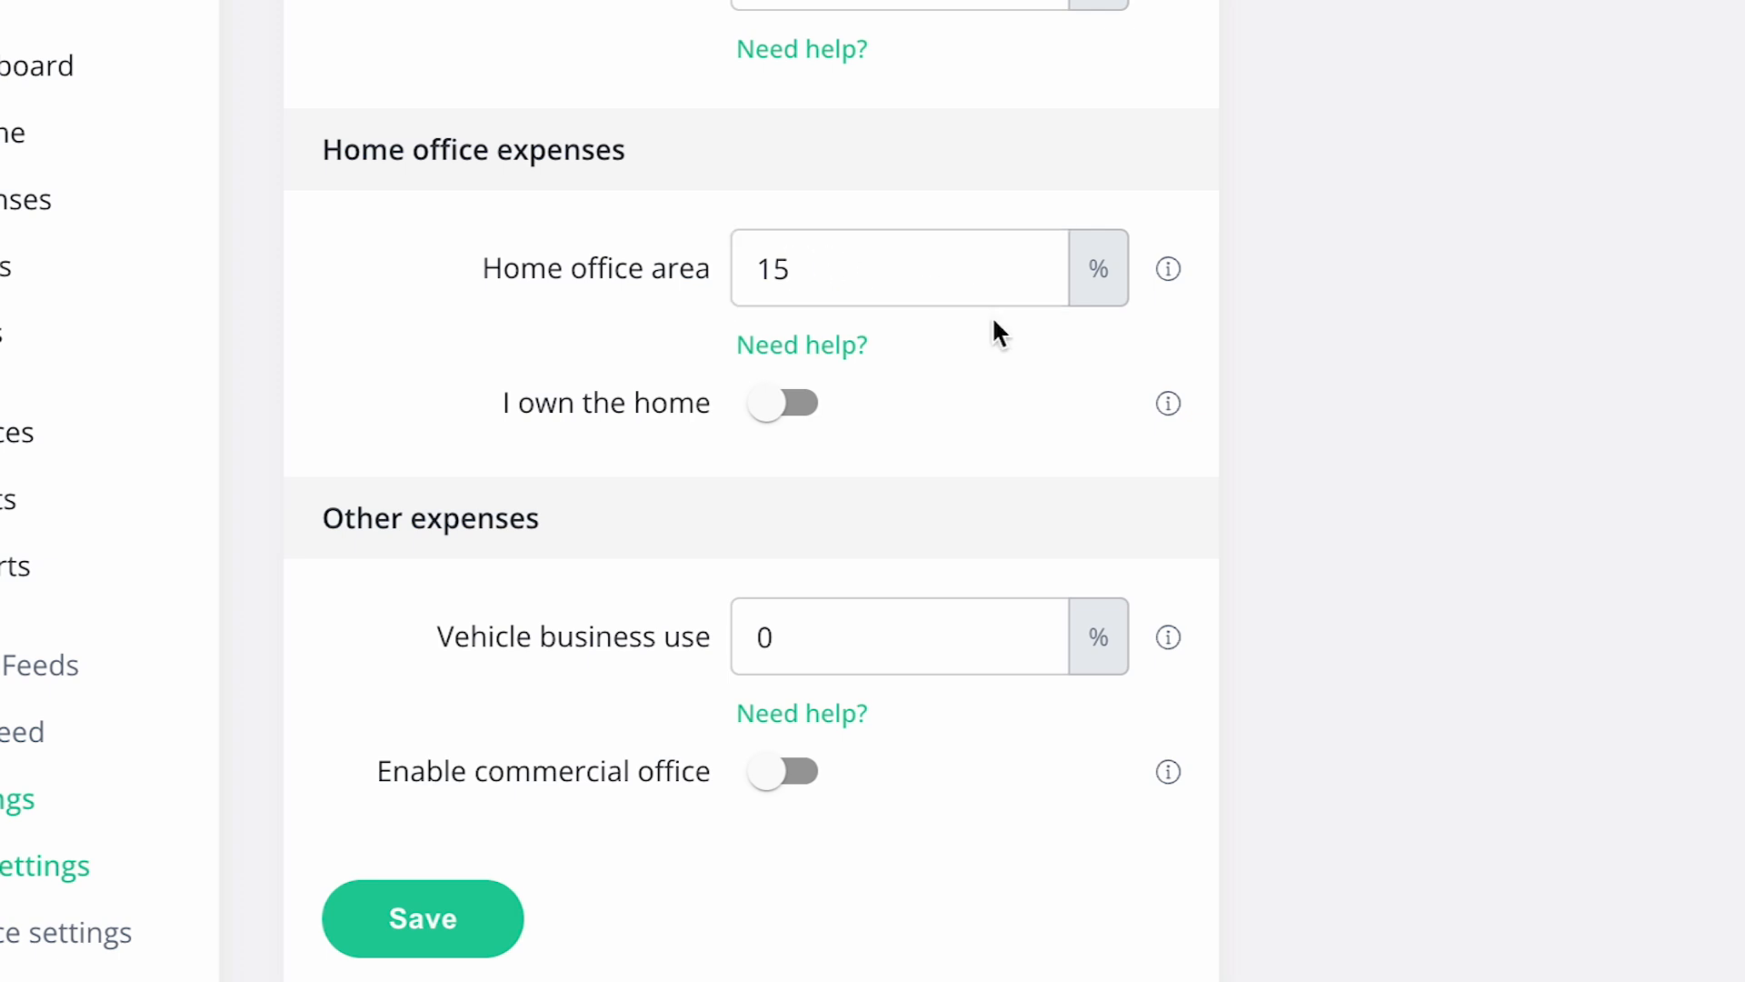
pyautogui.click(783, 423)
# Step: Set vehicle business use to 25%, enable the commercial office option, and save the tax settings
pyautogui.click(775, 632)
pyautogui.press('BackSpace')
pyautogui.write('25')
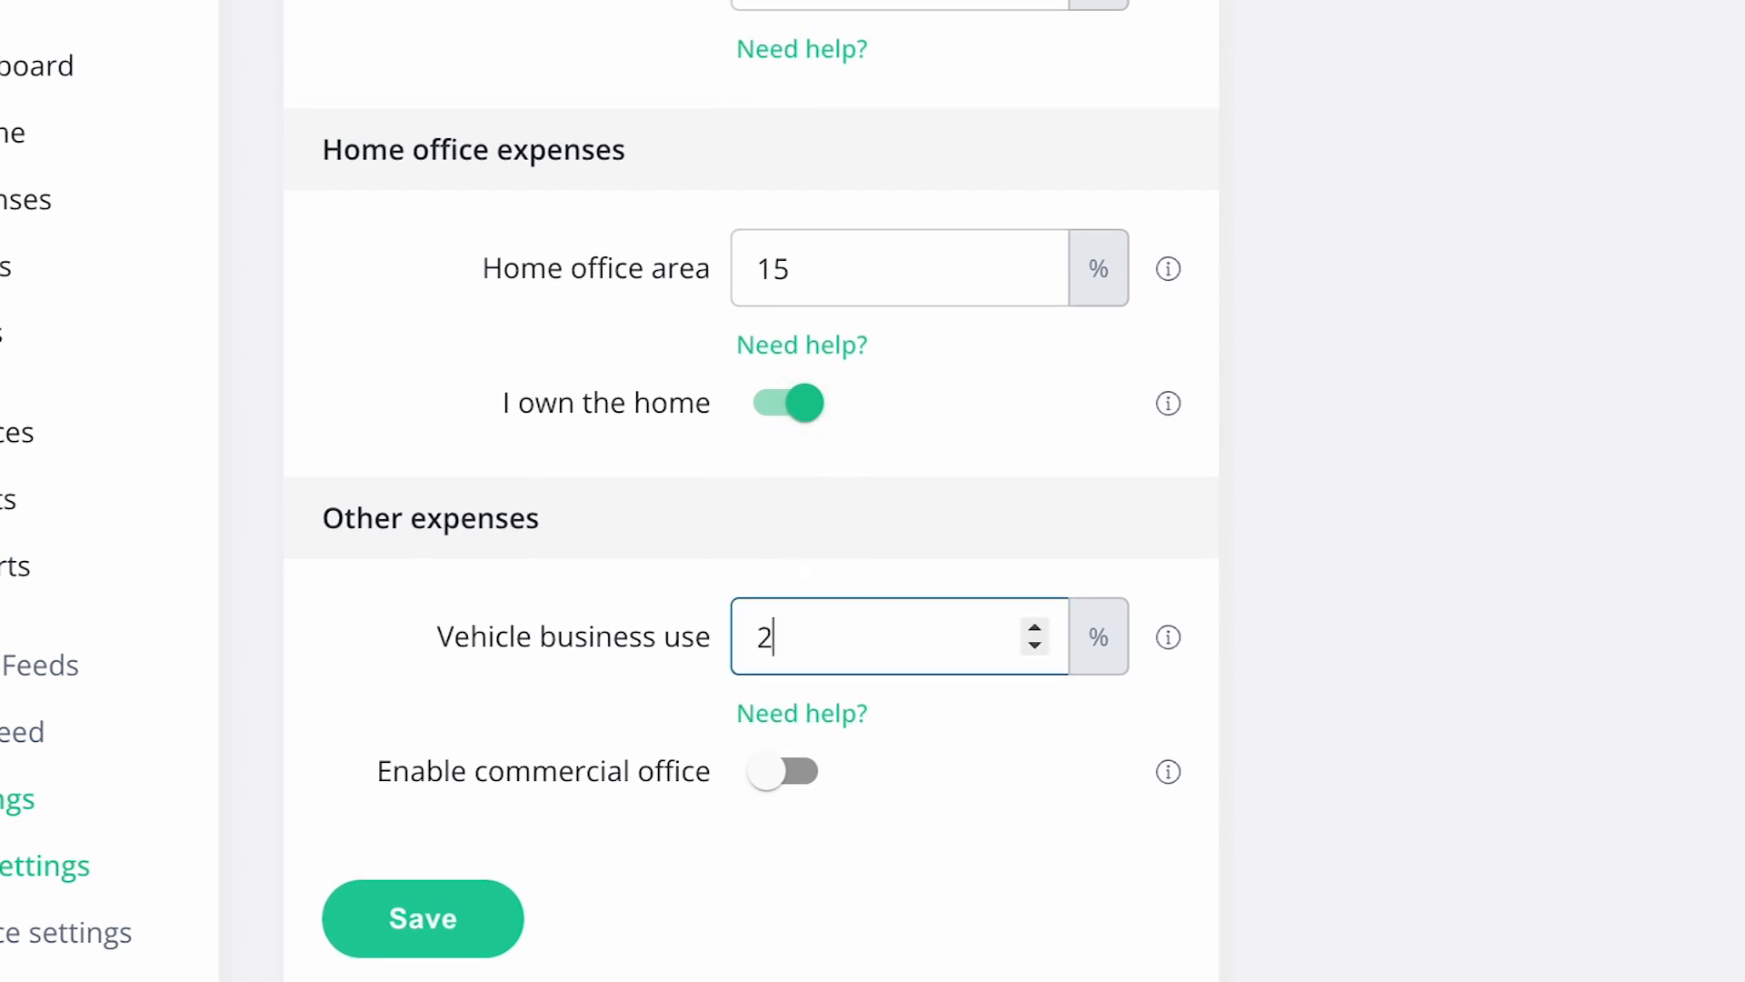
pyautogui.click(780, 787)
pyautogui.click(780, 786)
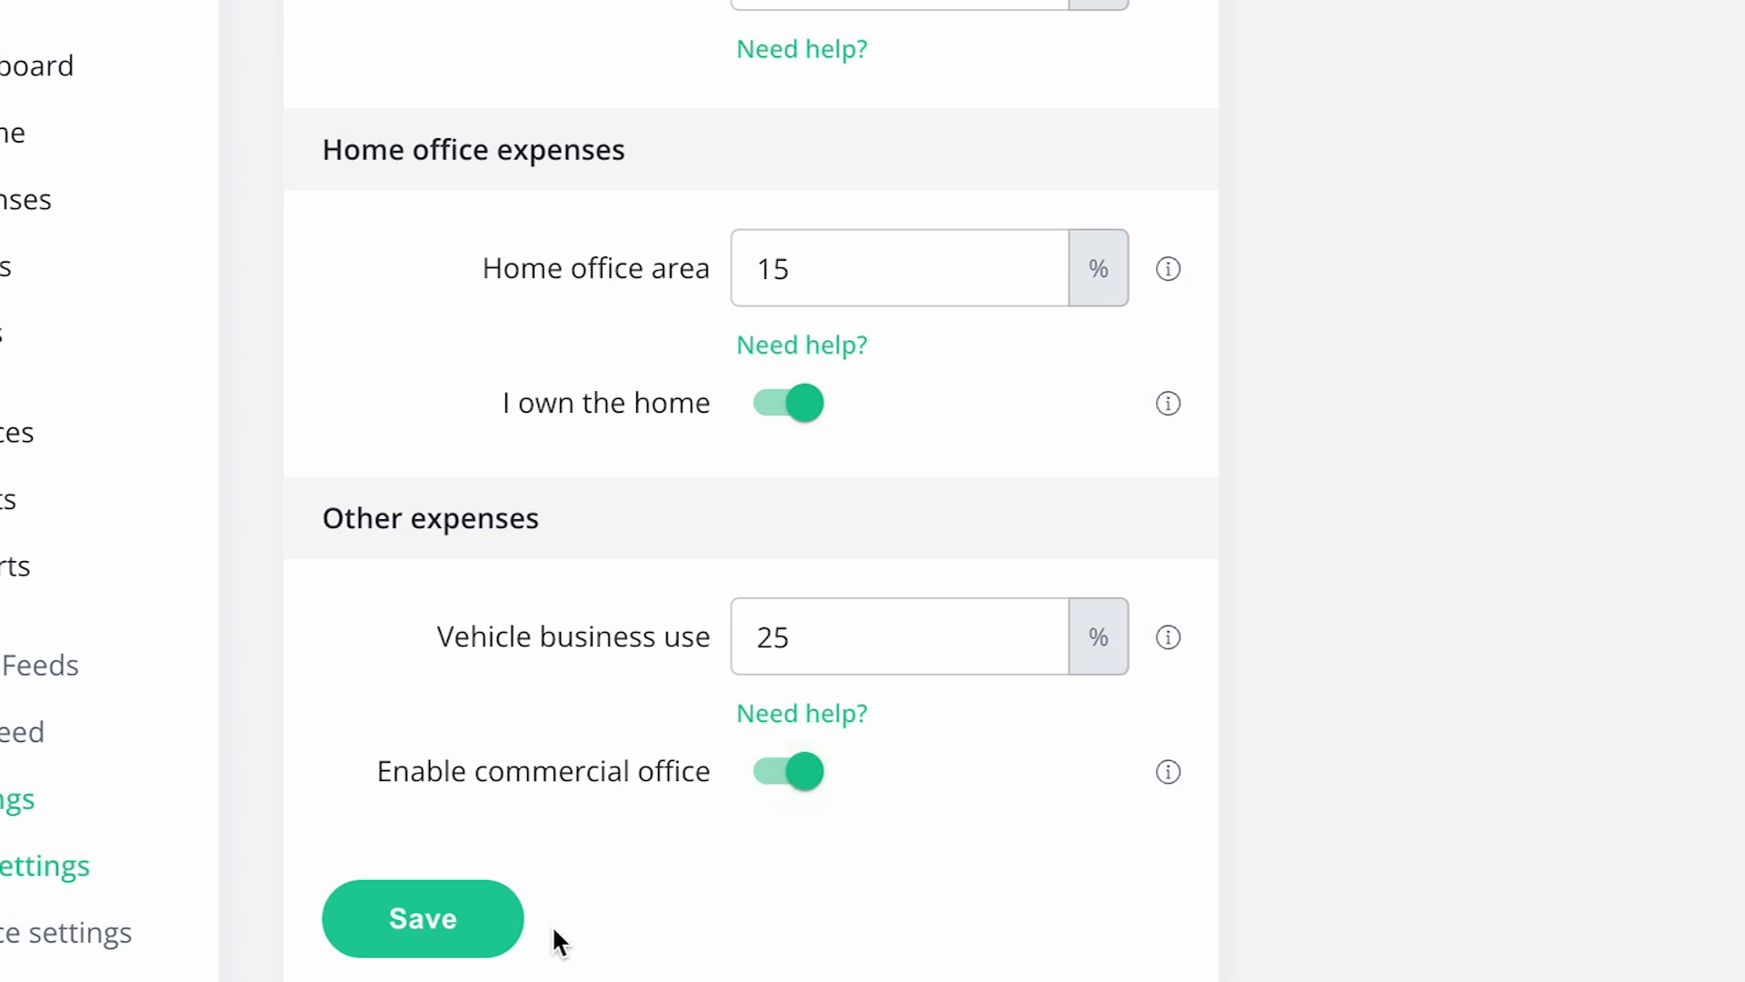
pyautogui.click(494, 941)
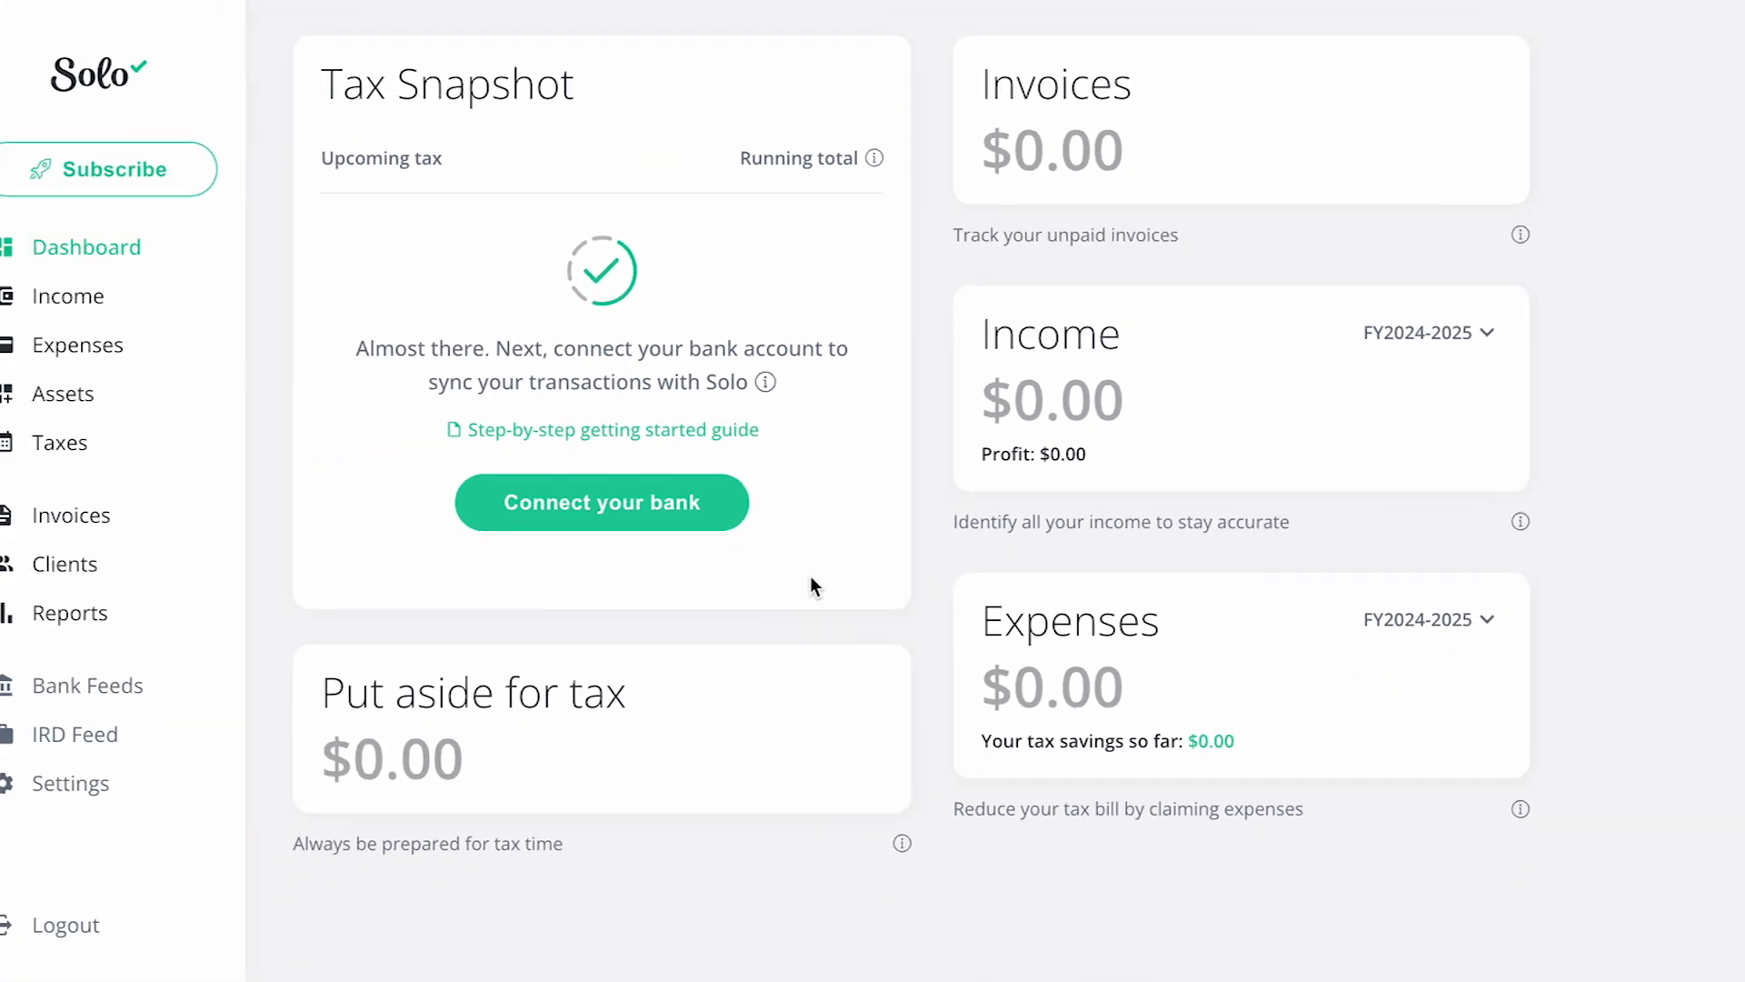
# Step: Connect the IRD feed by logging in to myIR with the prefilled credentials, and review the other income sources
pyautogui.click(208, 733)
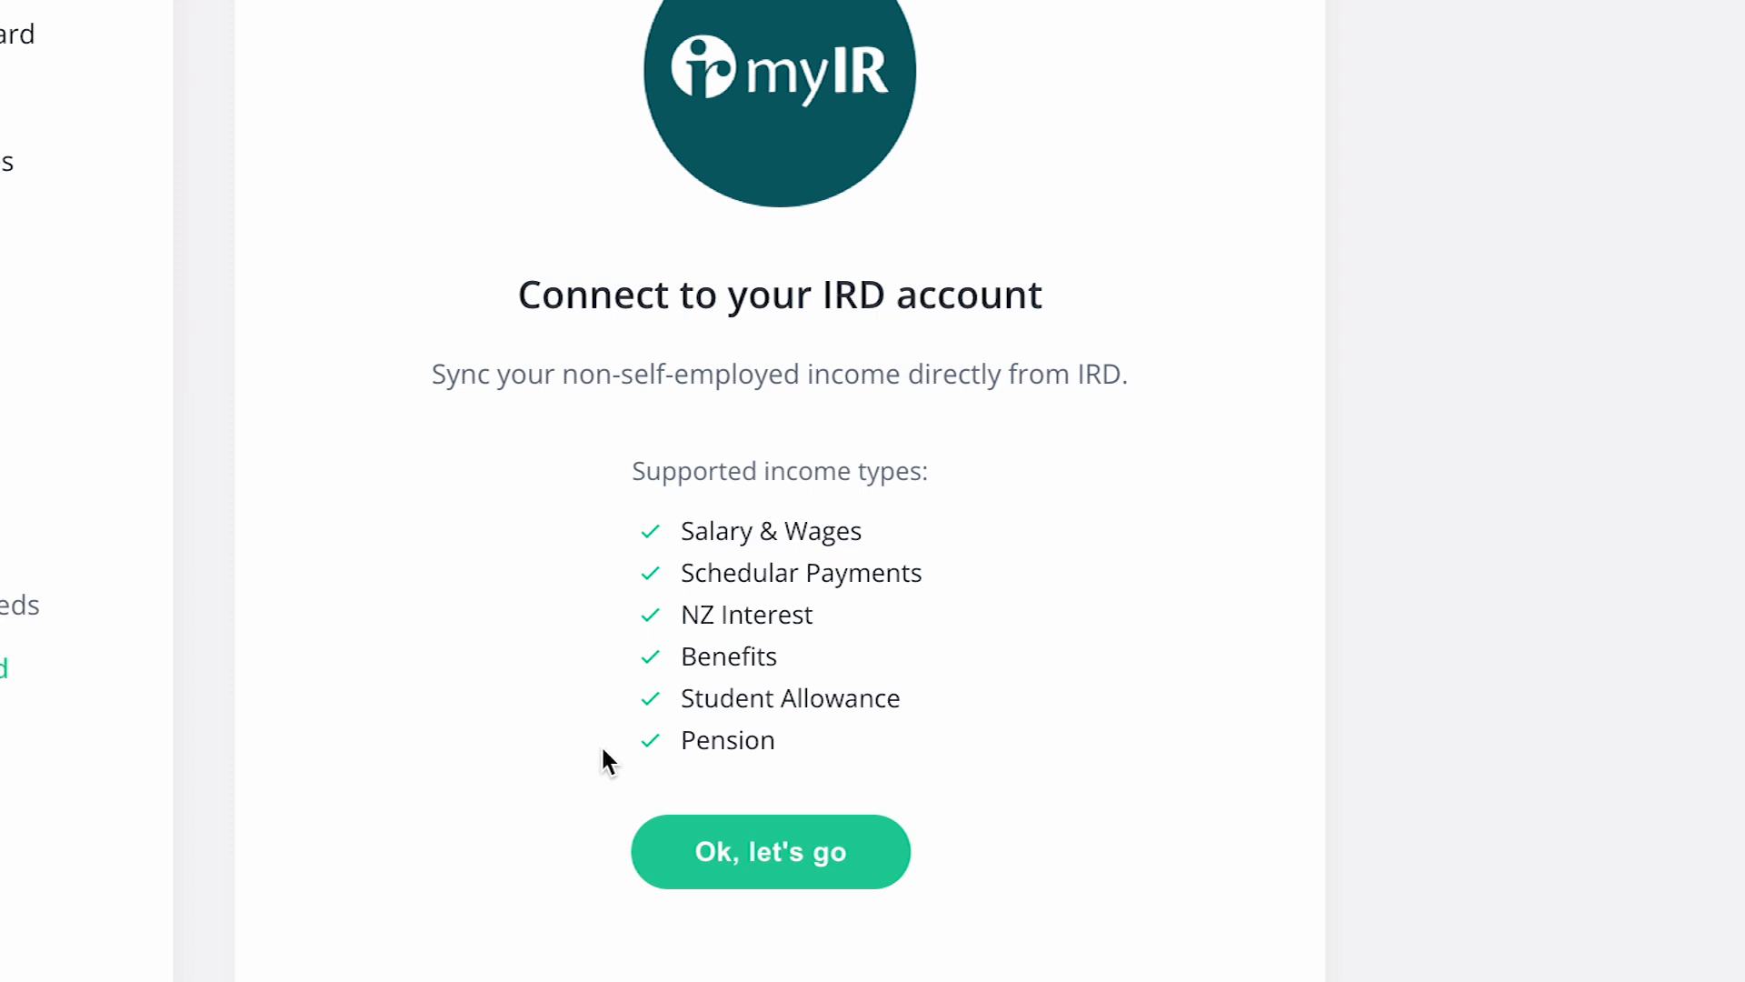
pyautogui.click(718, 854)
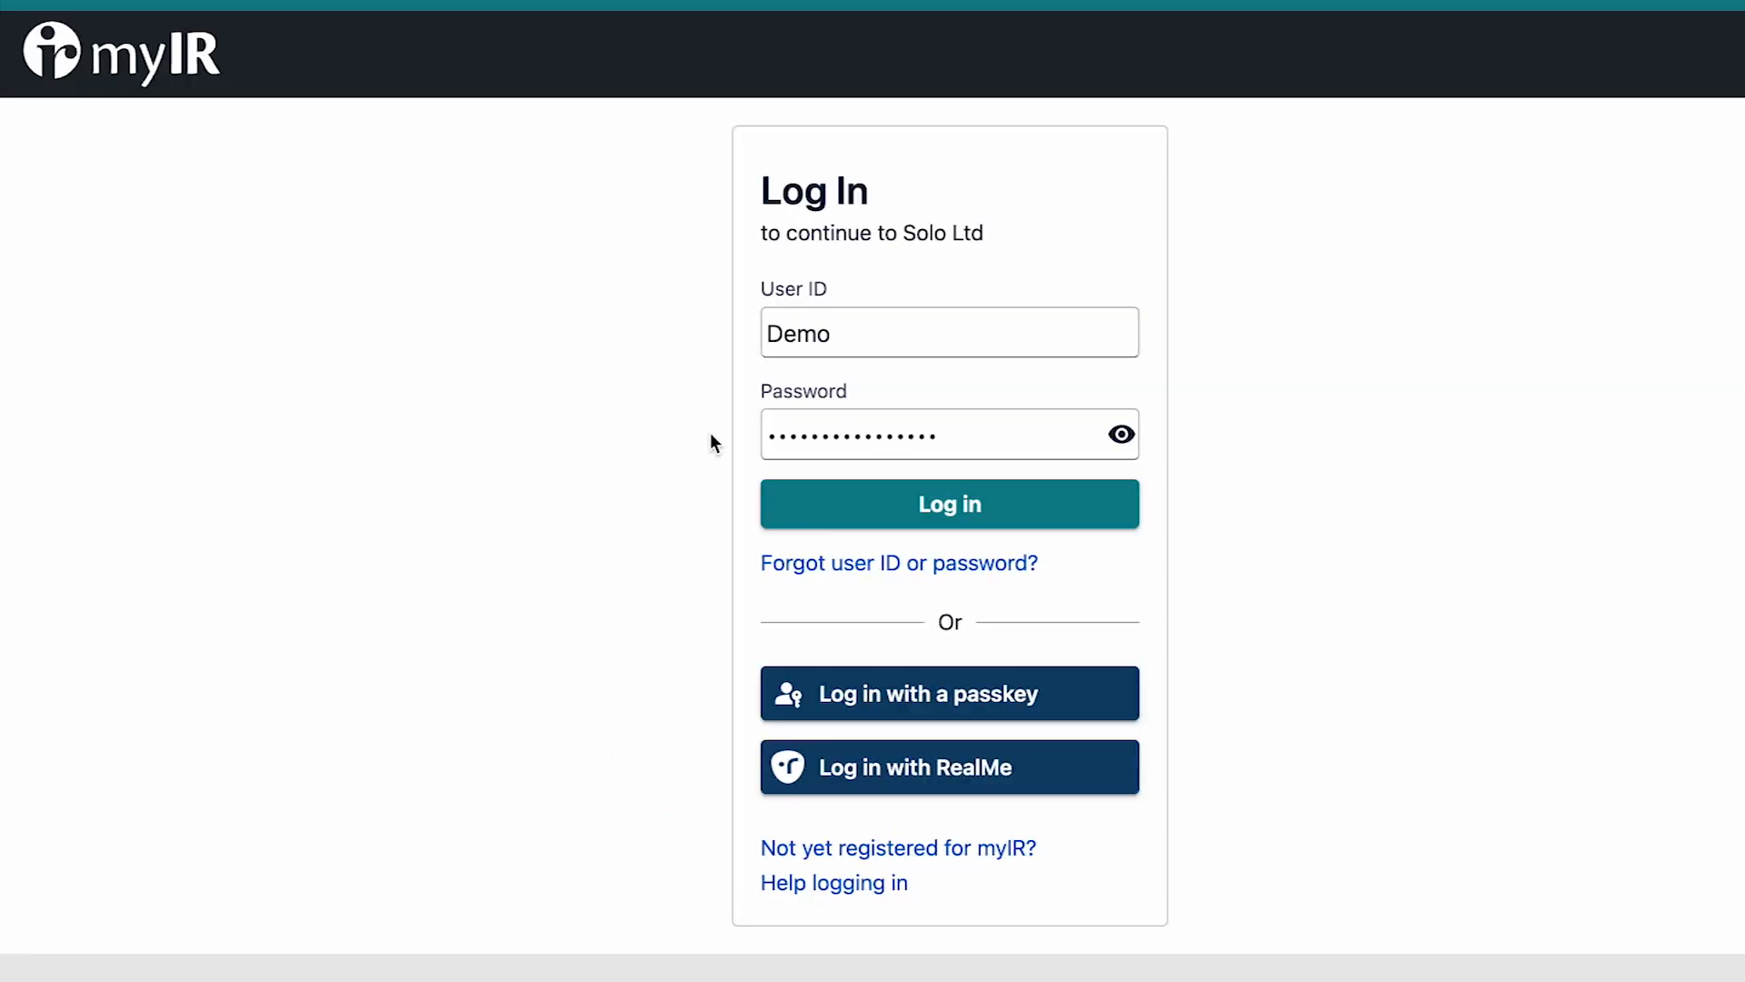
pyautogui.click(857, 515)
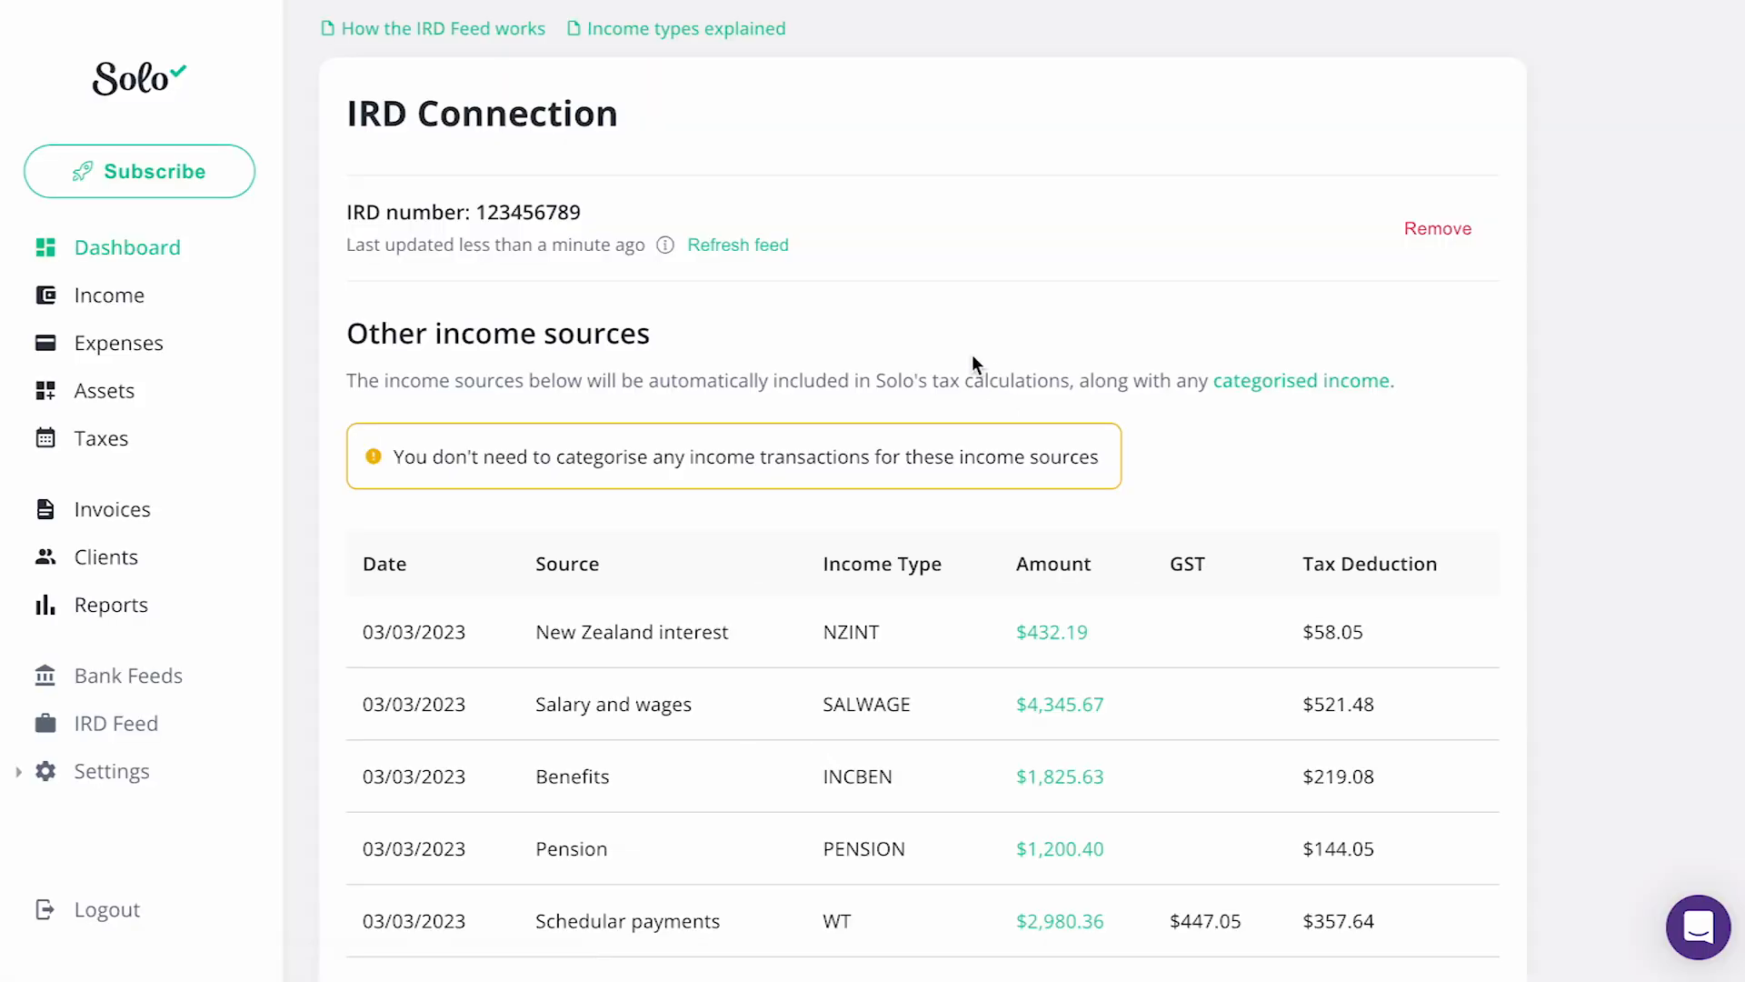
pyautogui.scroll(-3, 972, 363)
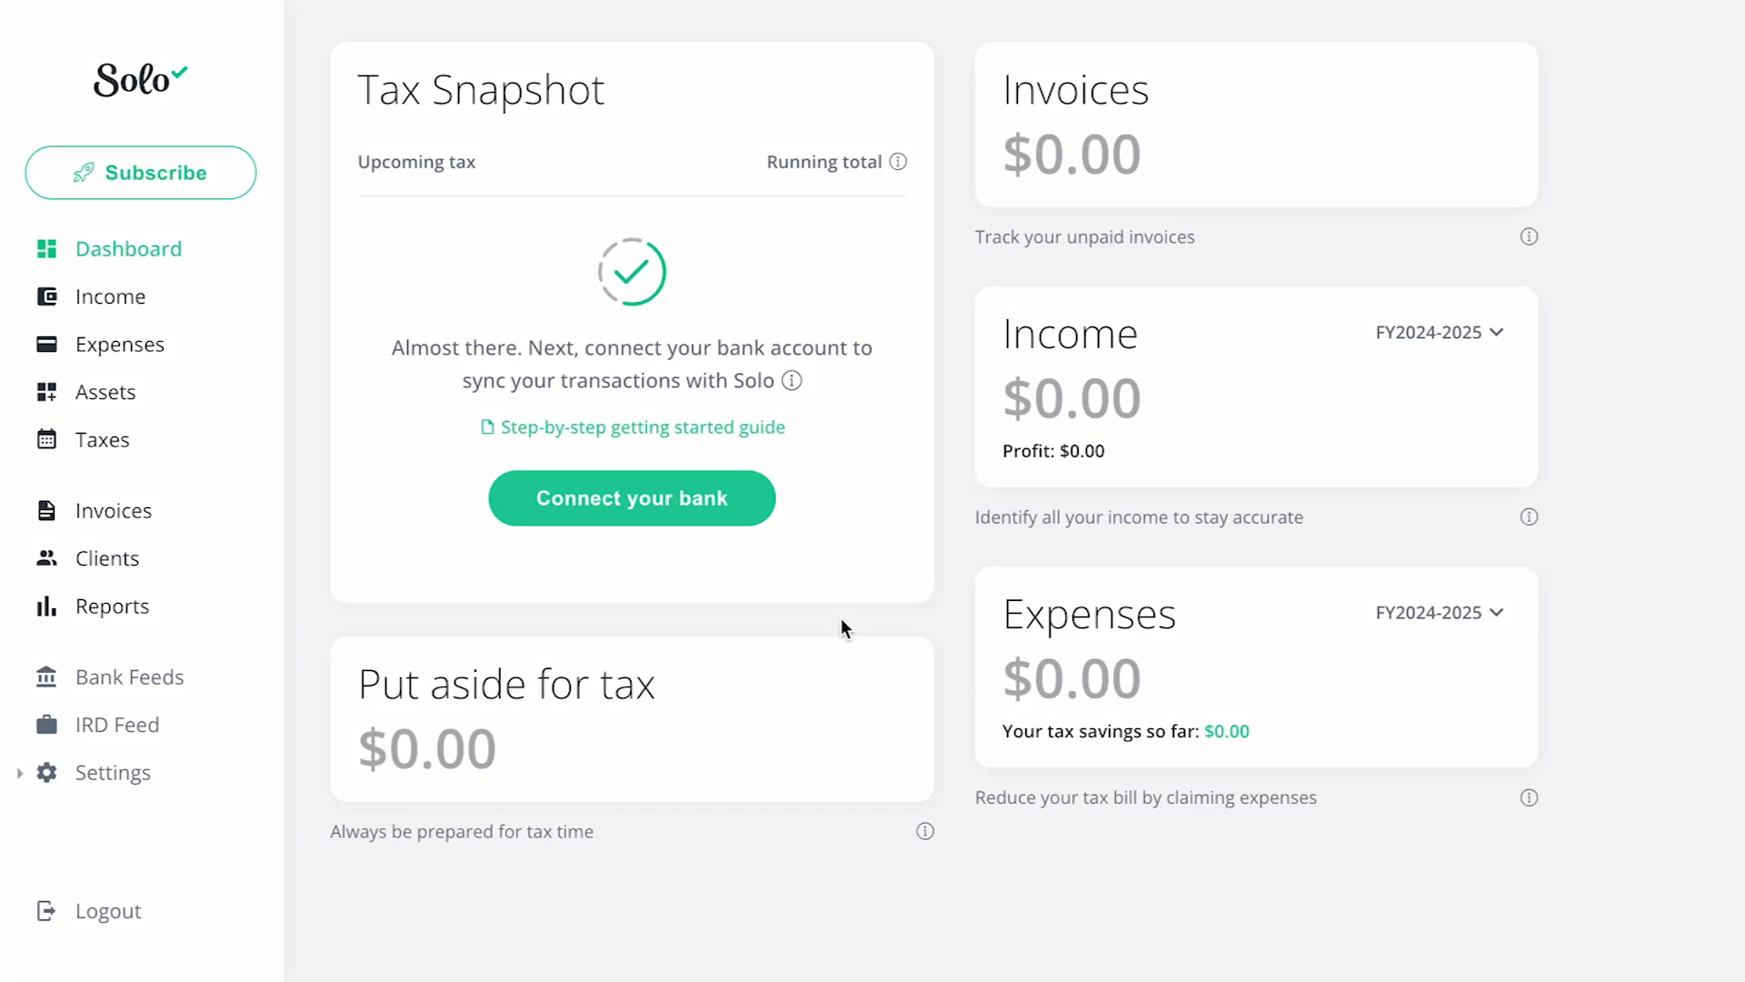
# Step: Start a bank feed connection with Kiwibank and consent to Akahu's ongoing data access
pyautogui.click(176, 678)
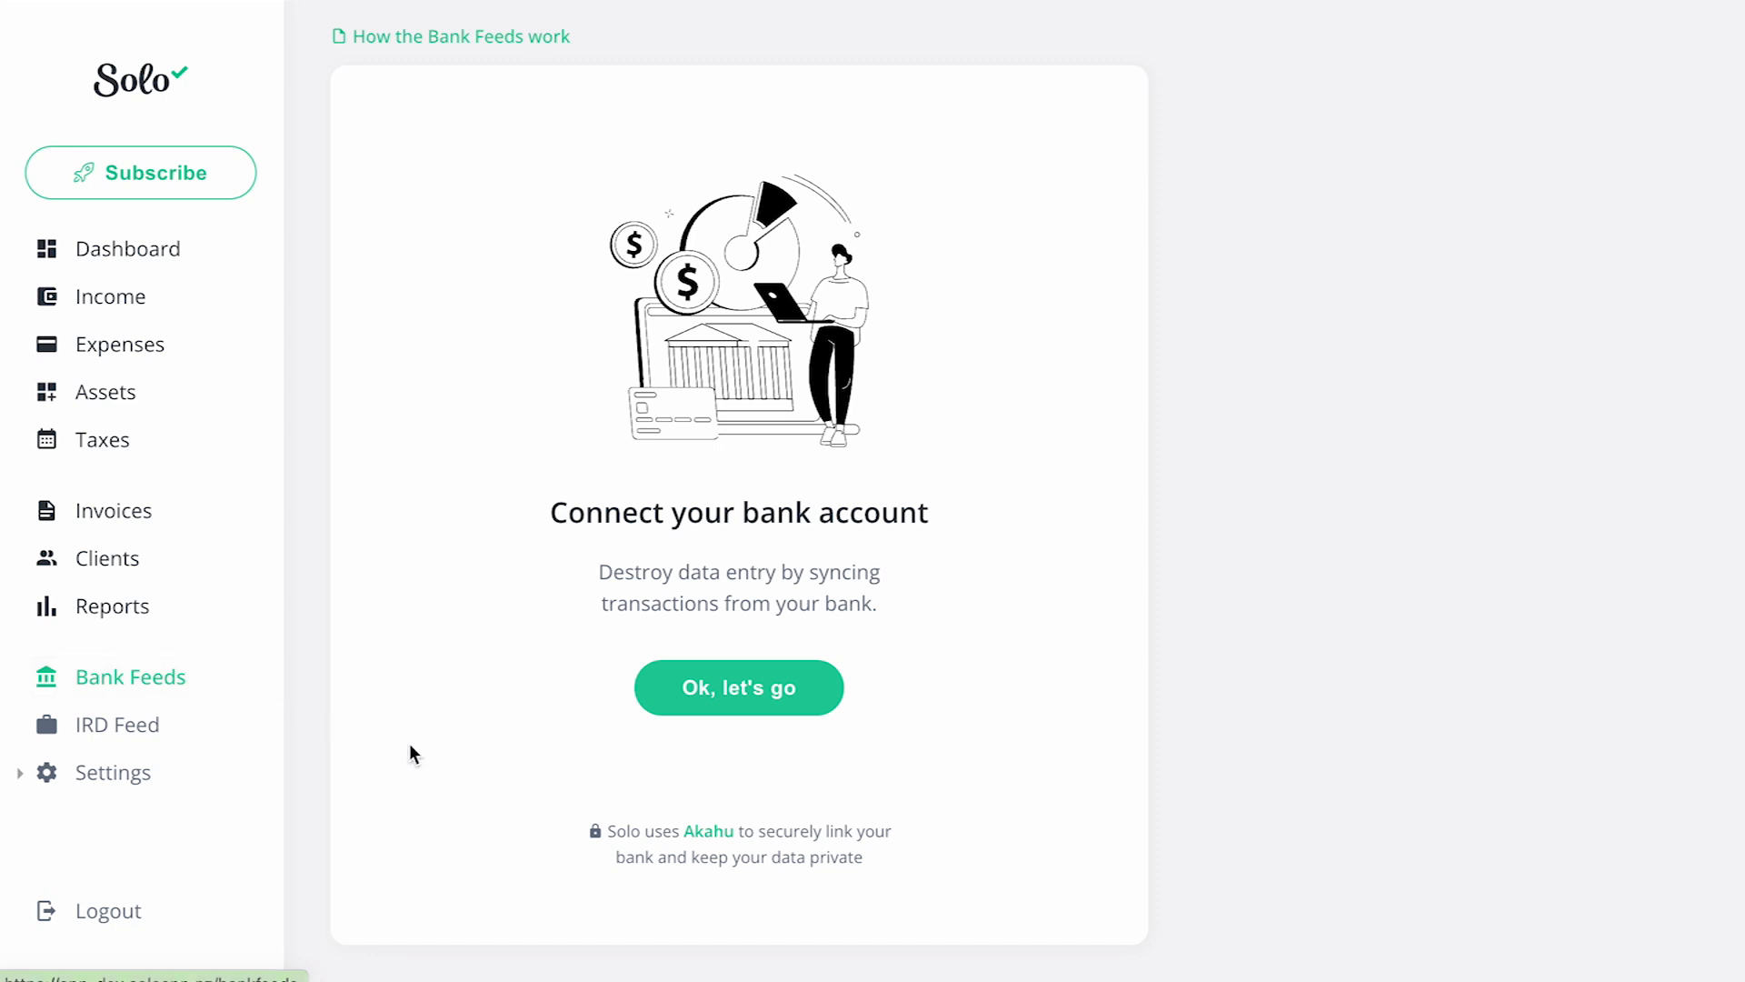
pyautogui.click(697, 707)
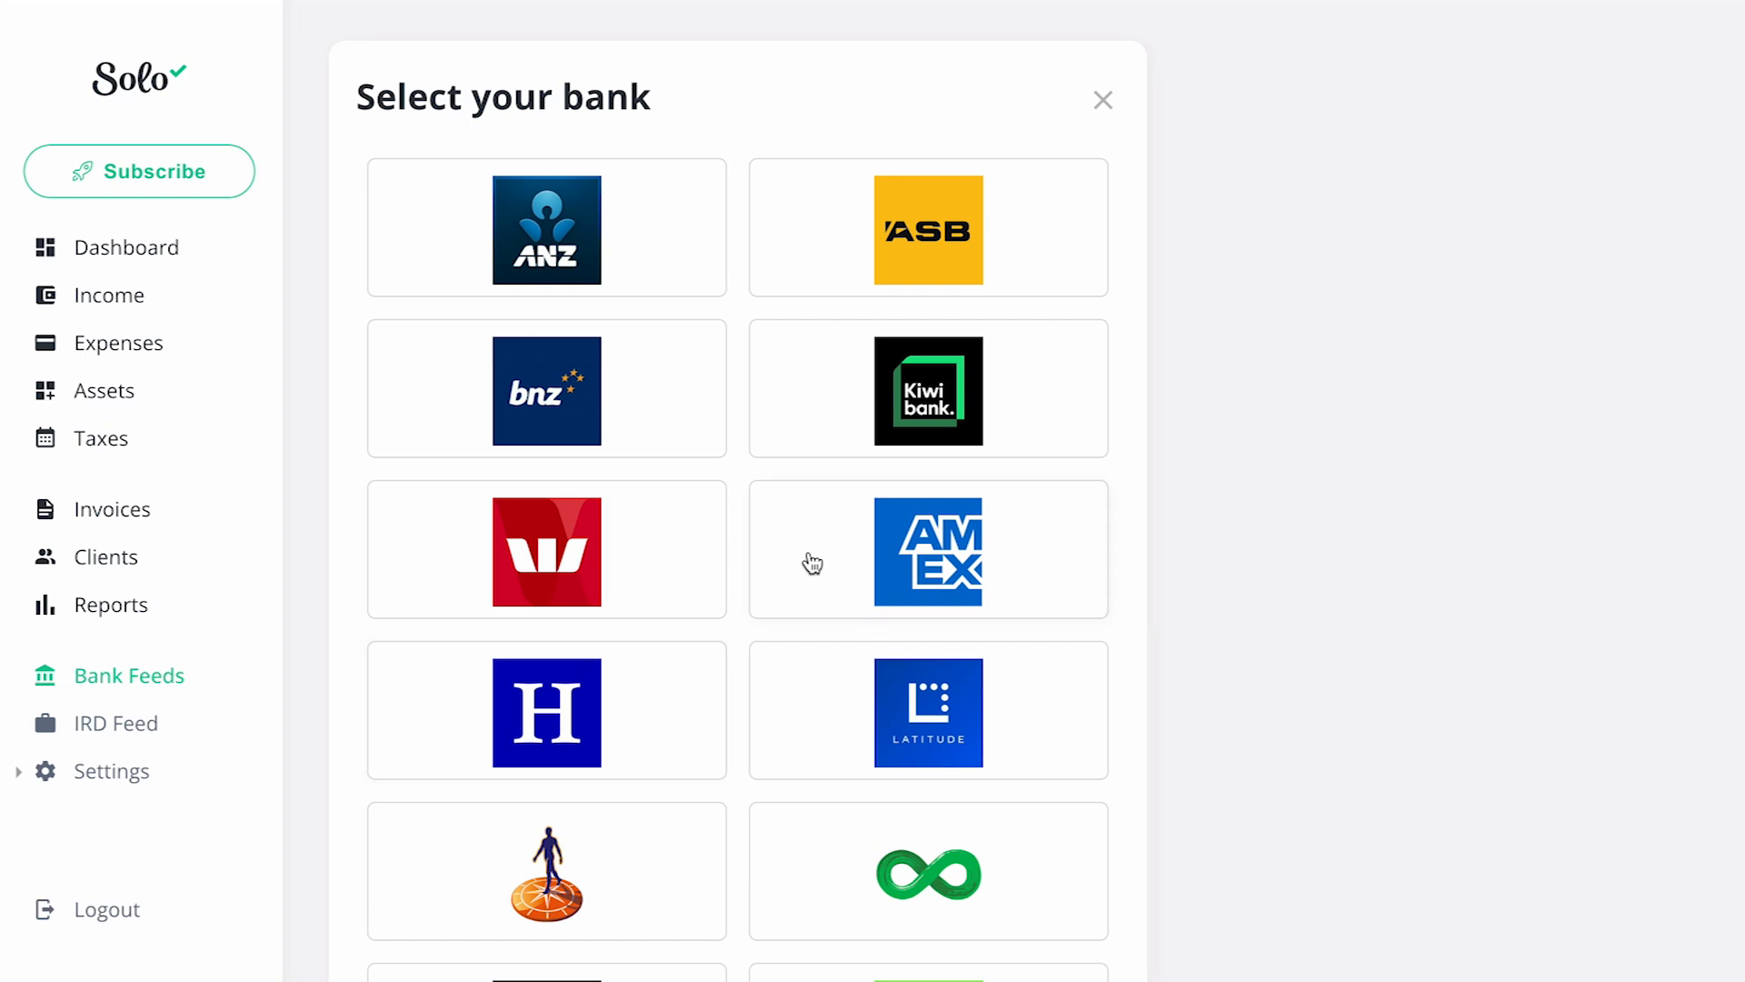
pyautogui.click(895, 409)
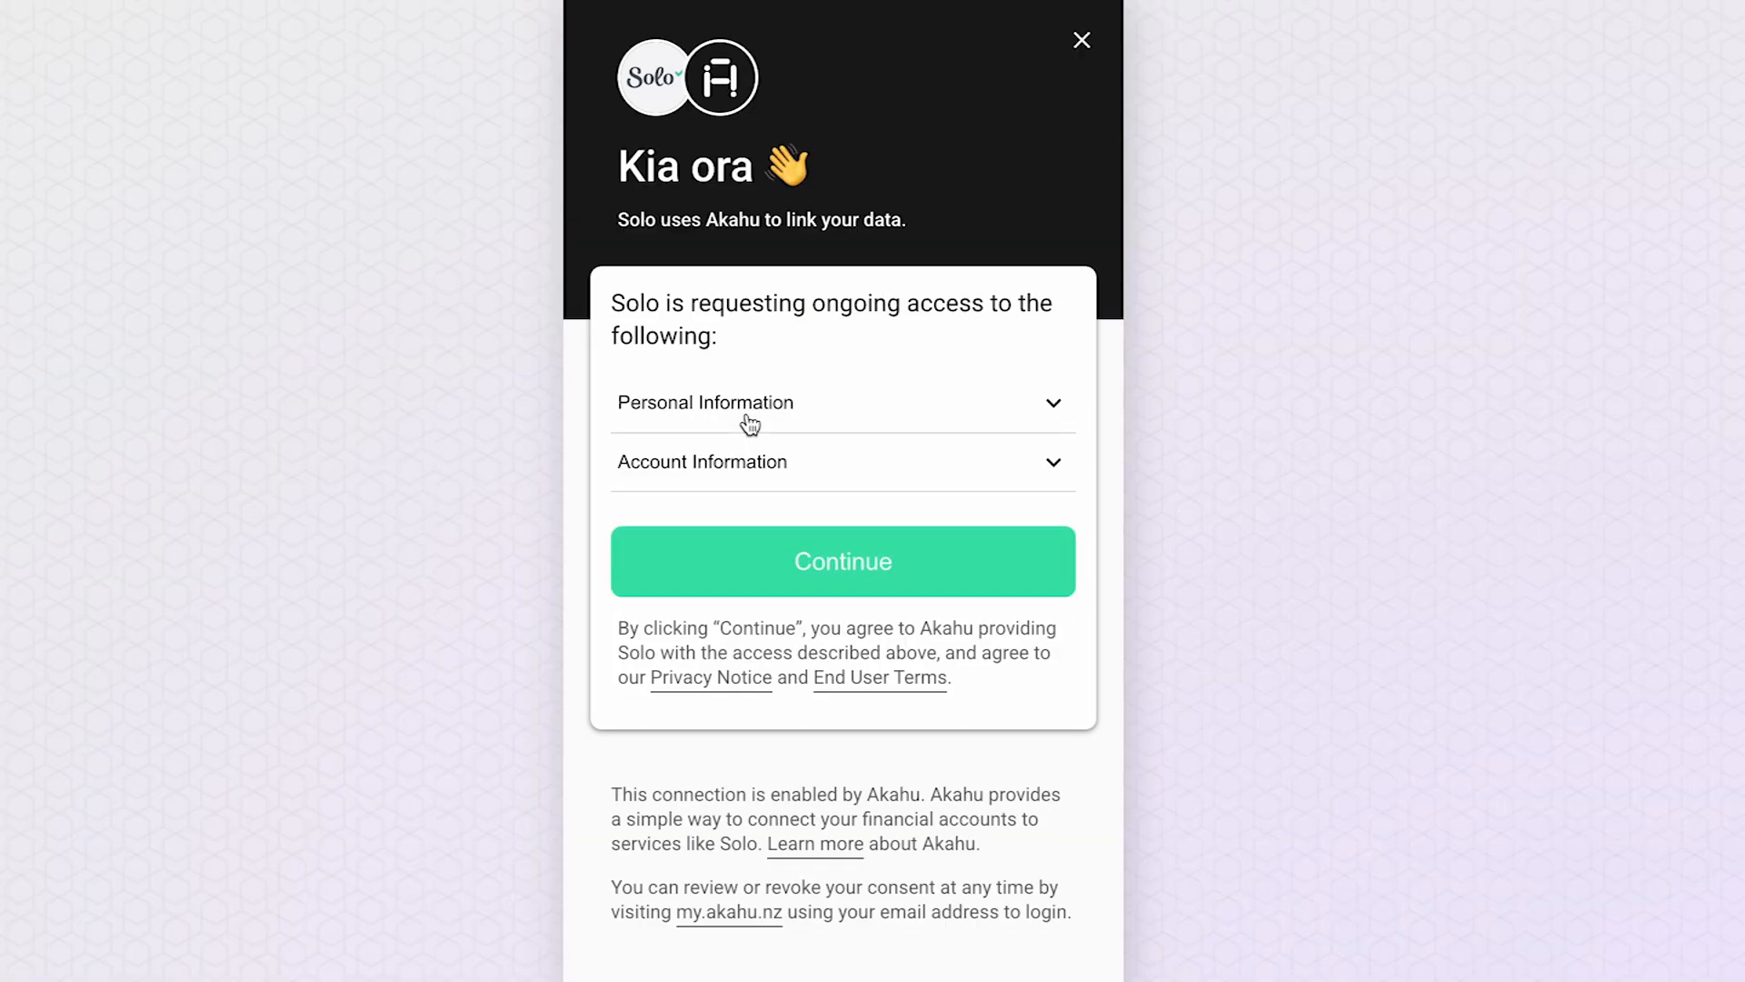
pyautogui.click(854, 568)
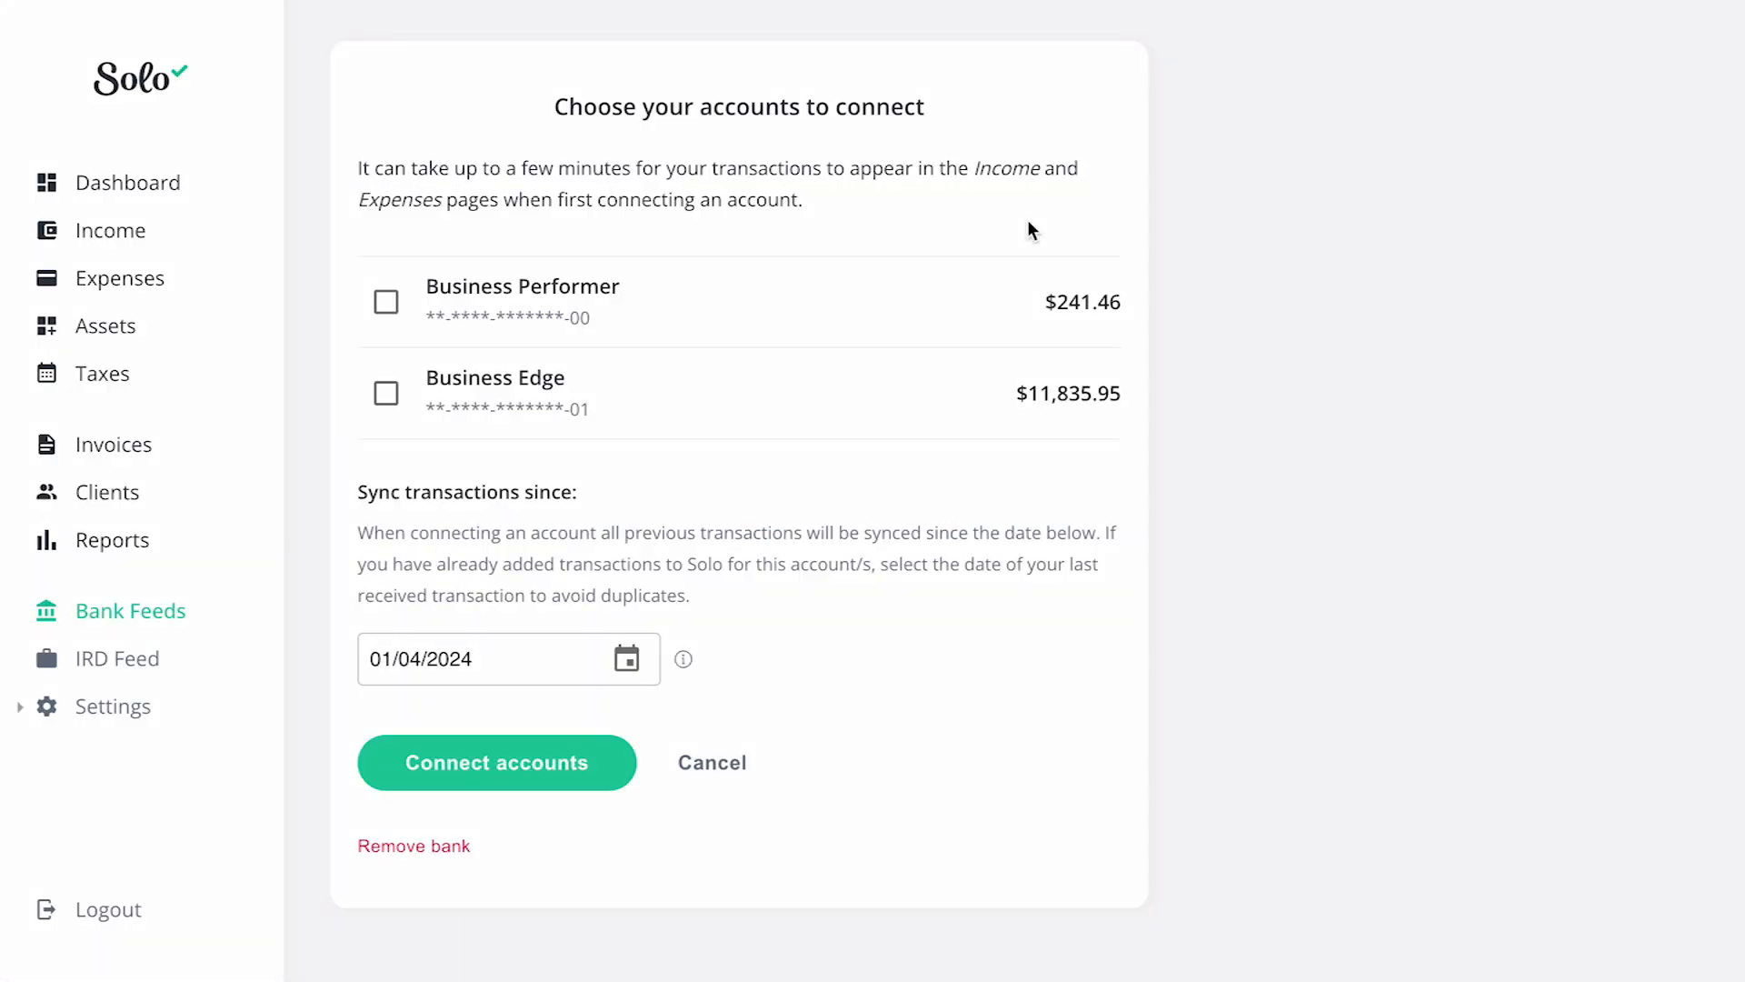
# Step: Connect the Business Performer and Business Edge accounts, syncing transactions since 01/04/2024
pyautogui.click(388, 308)
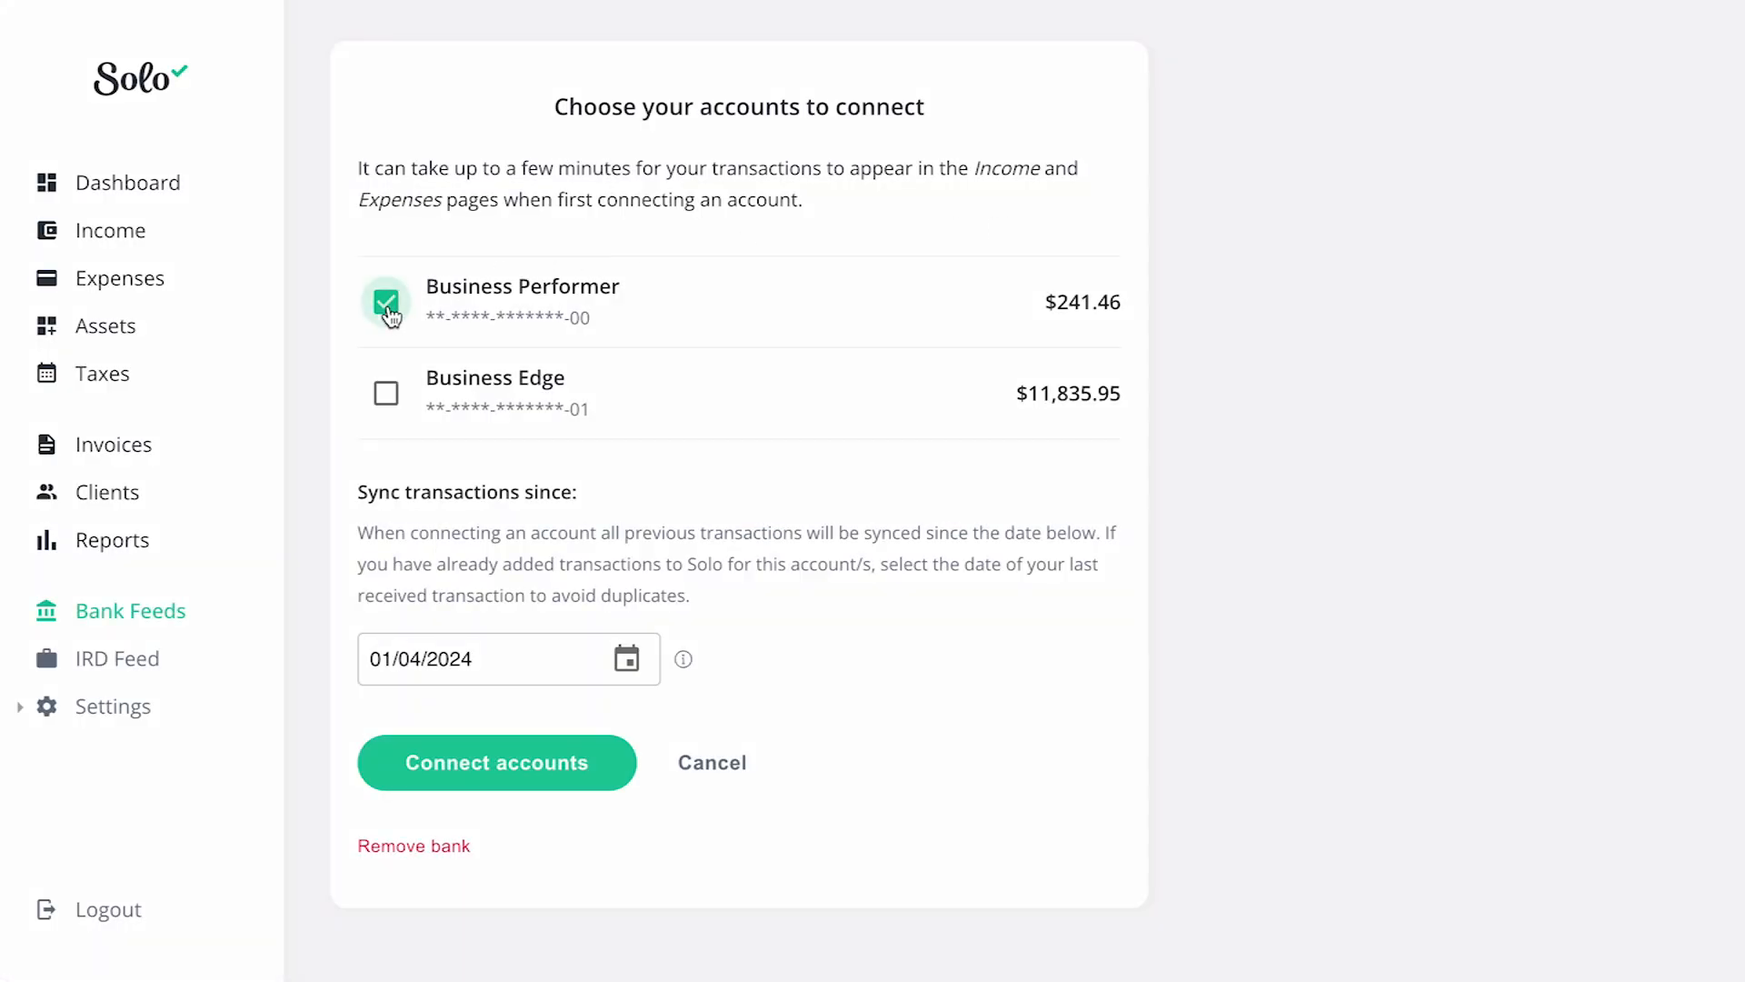
pyautogui.click(387, 396)
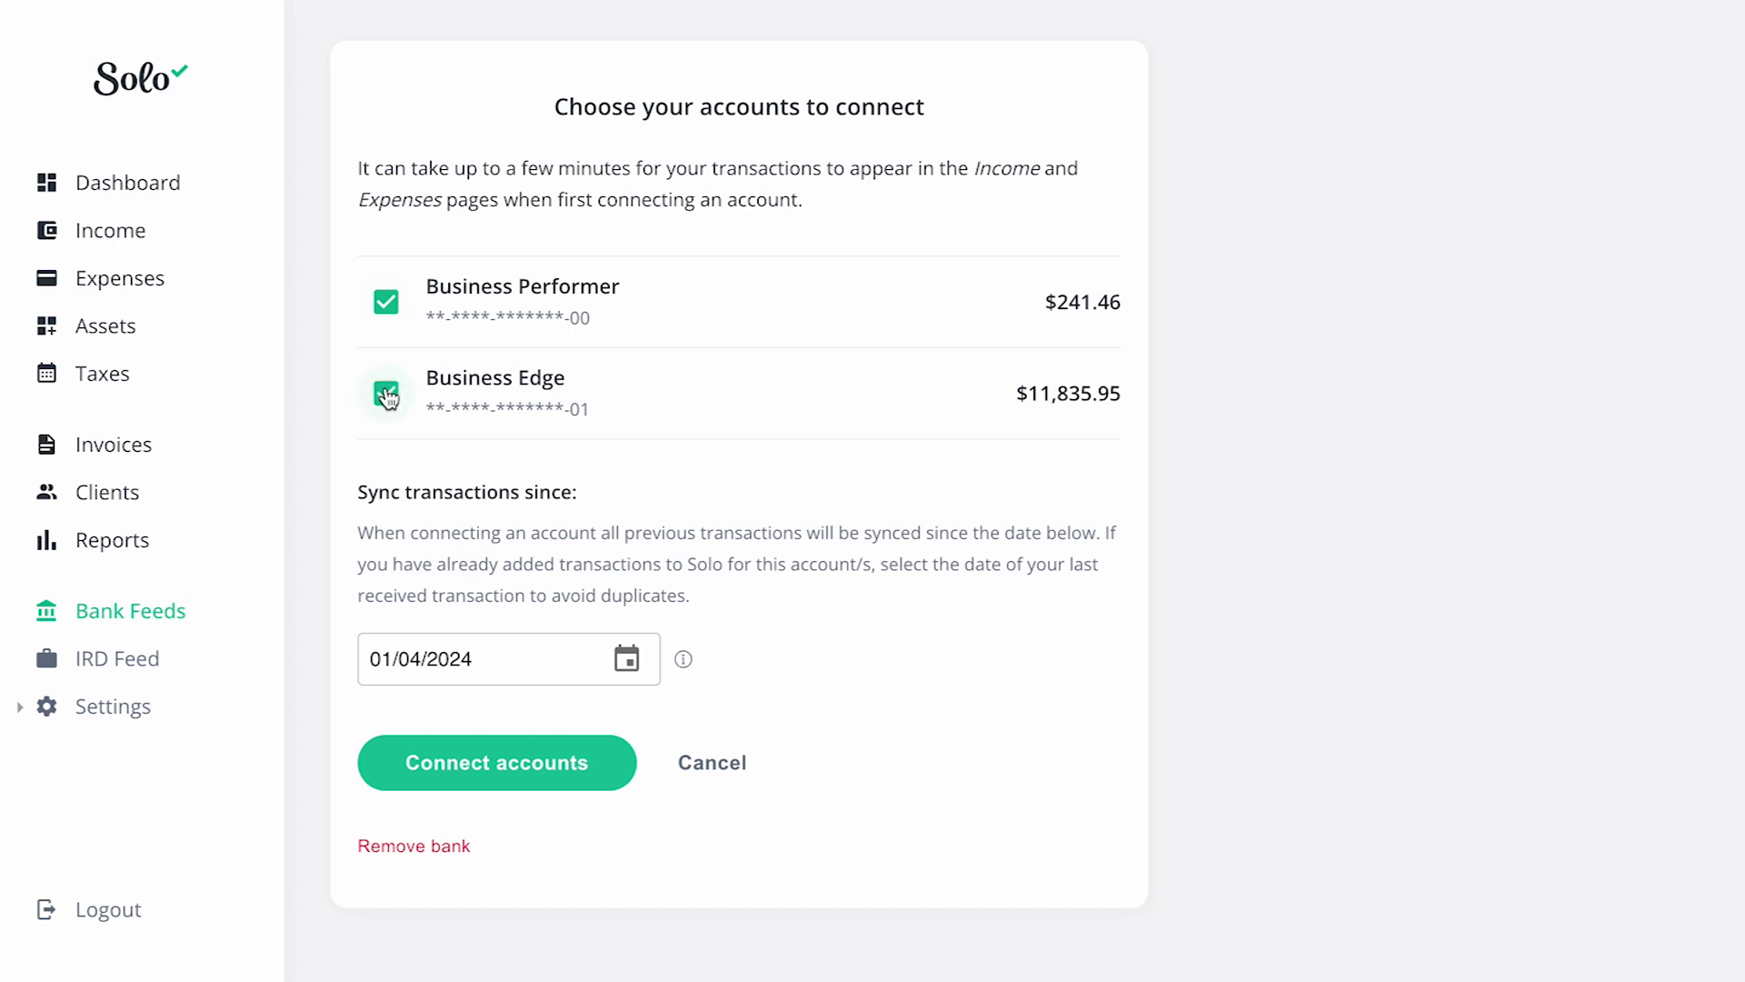
pyautogui.click(491, 658)
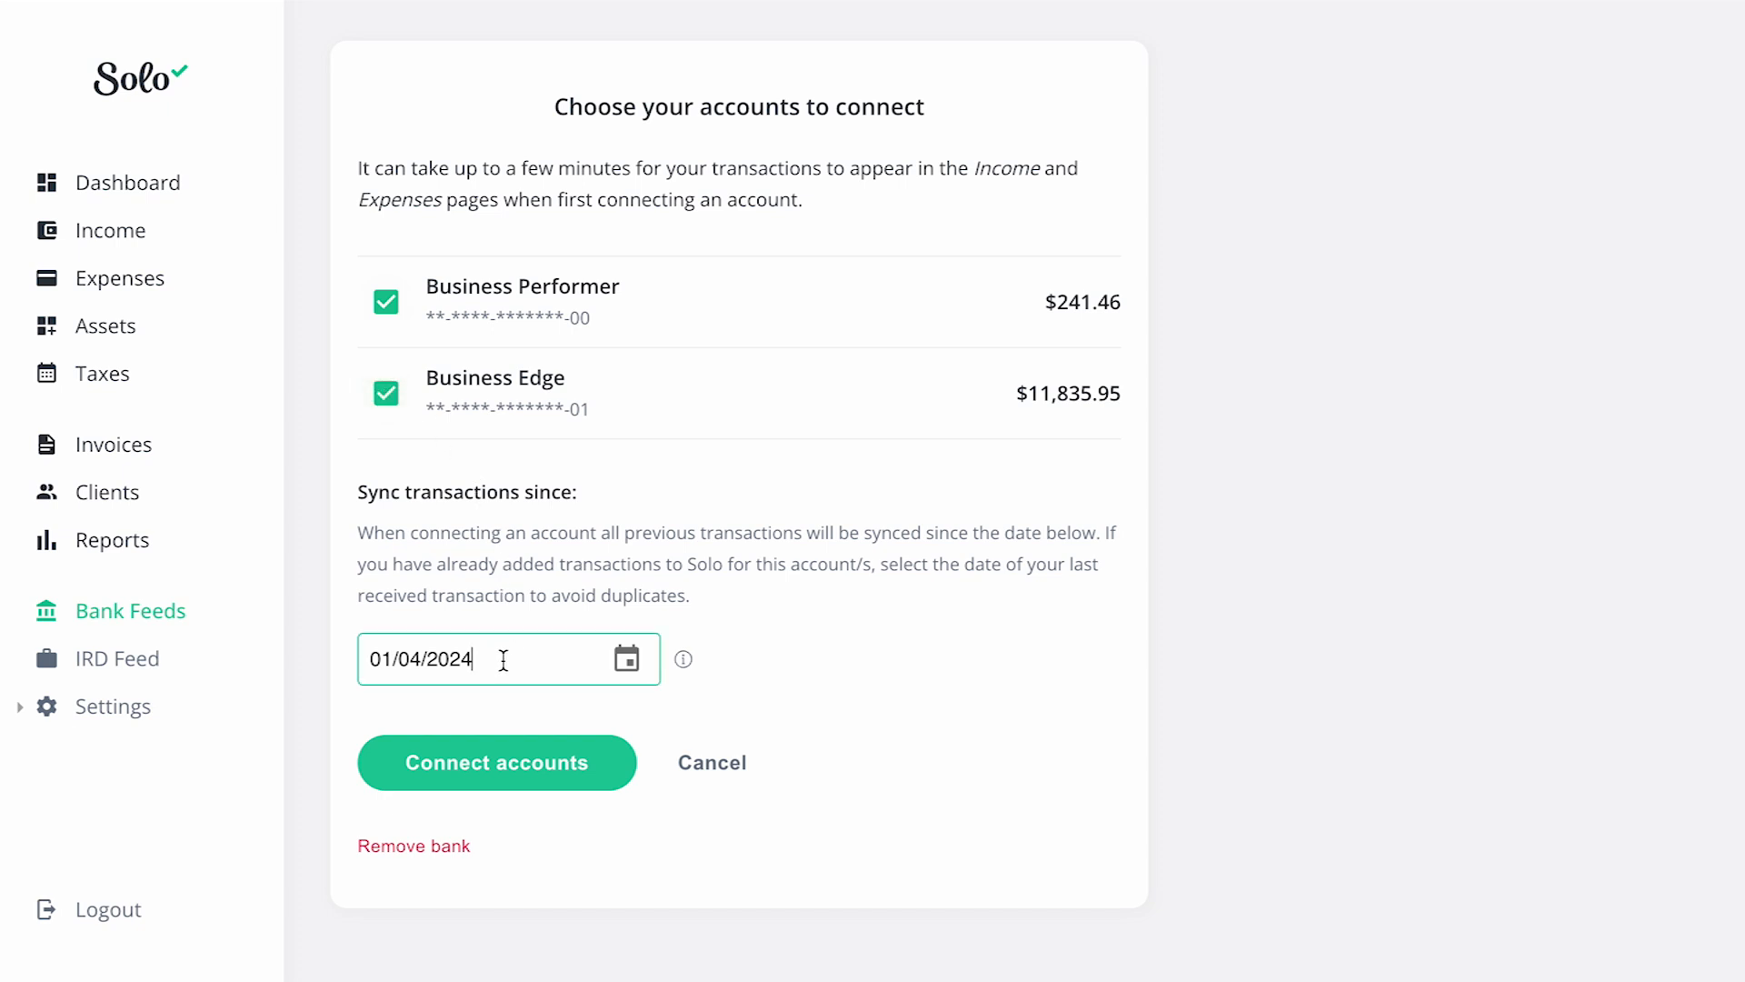
pyautogui.click(533, 763)
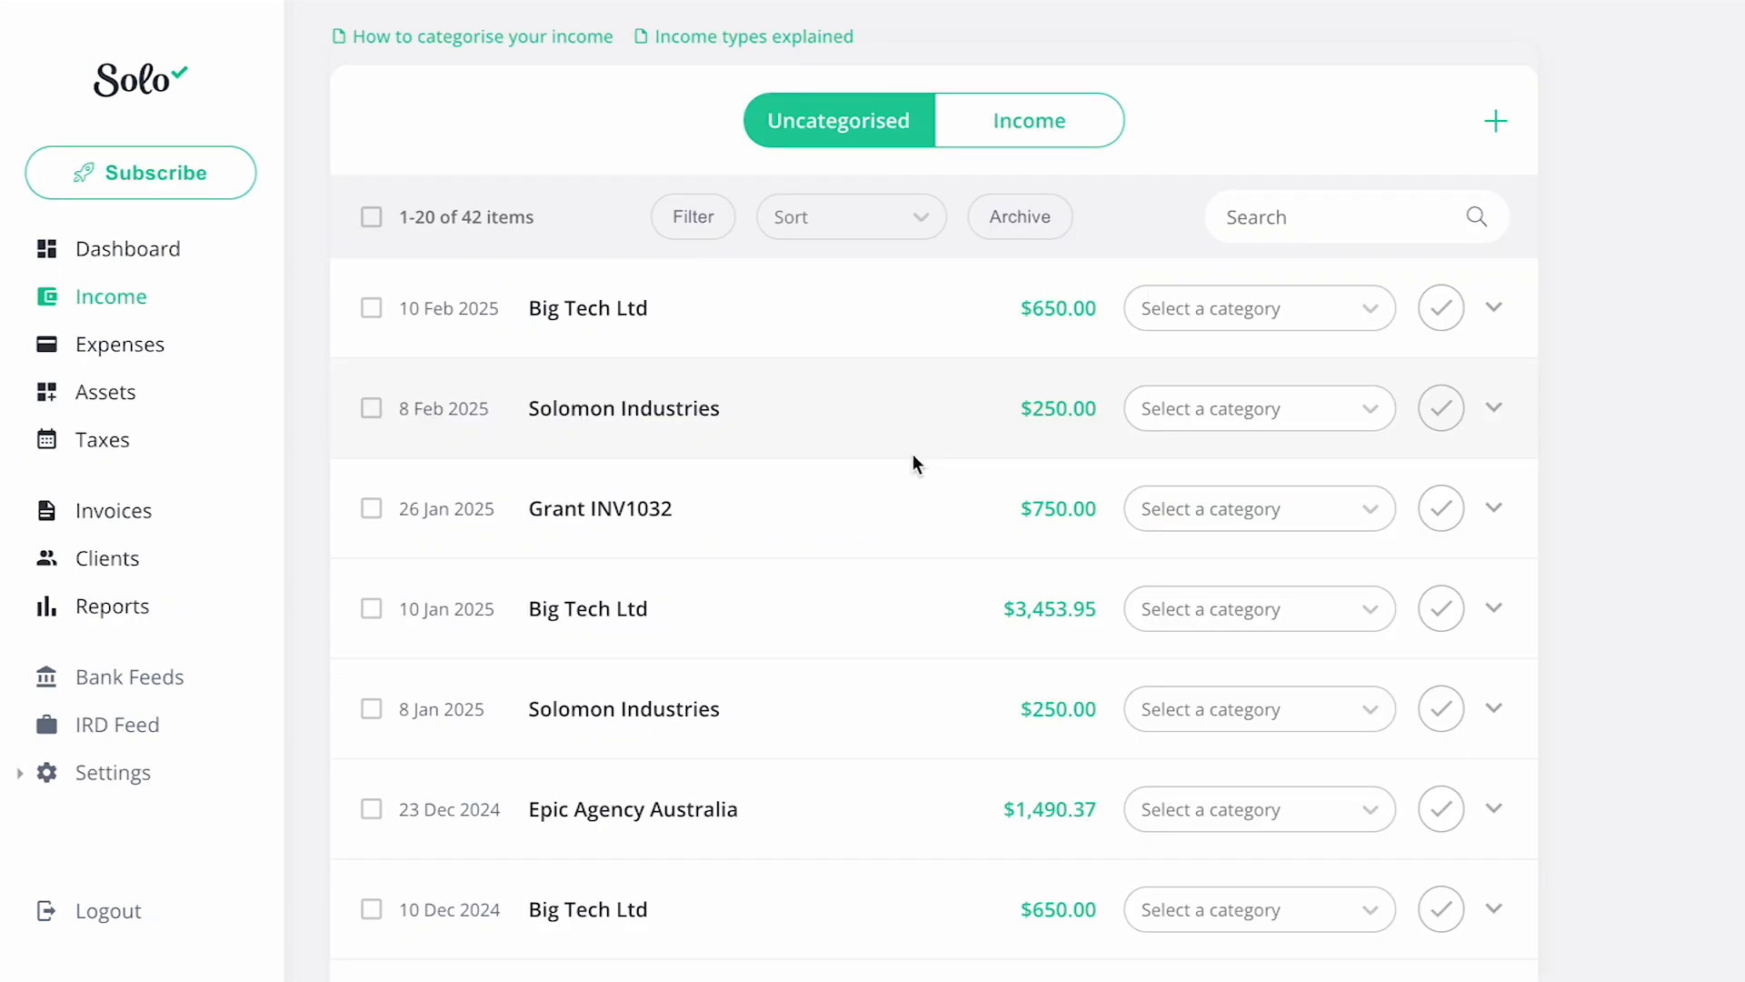
# Step: Open the settings page for importing a bank transaction file
pyautogui.click(128, 773)
pyautogui.scroll(-2, 127, 777)
pyautogui.click(127, 821)
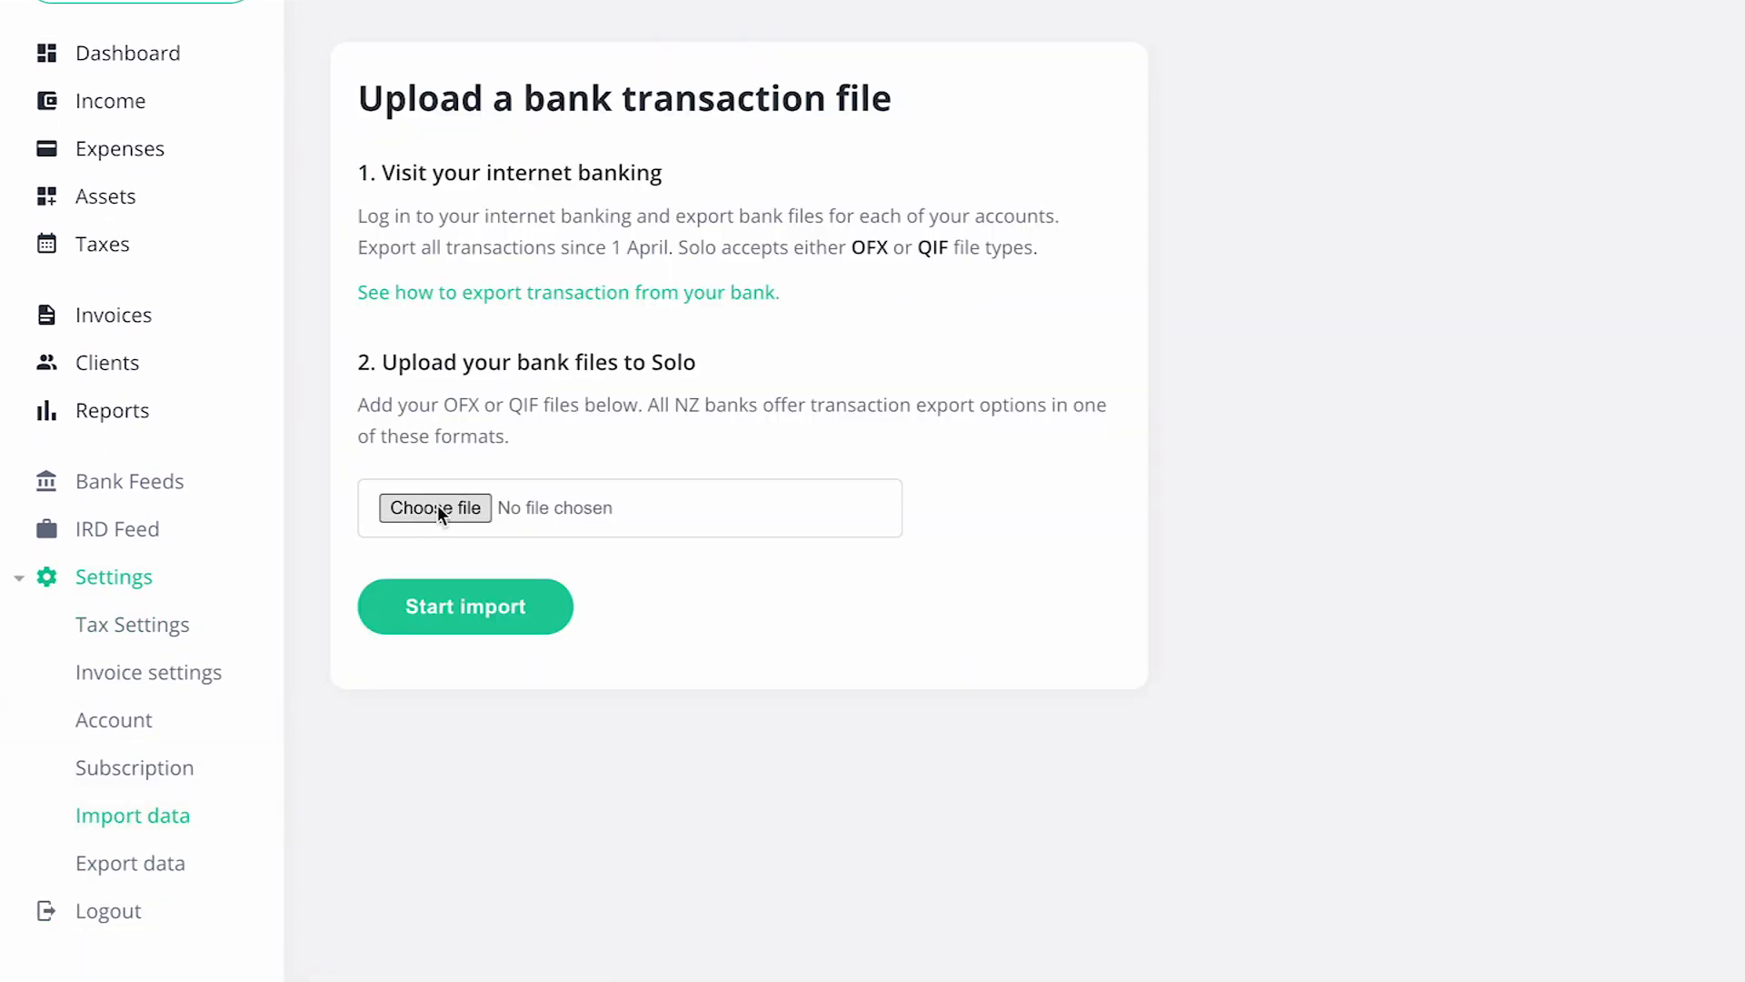
# Step: Return to the uncategorised income transactions
pyautogui.click(128, 108)
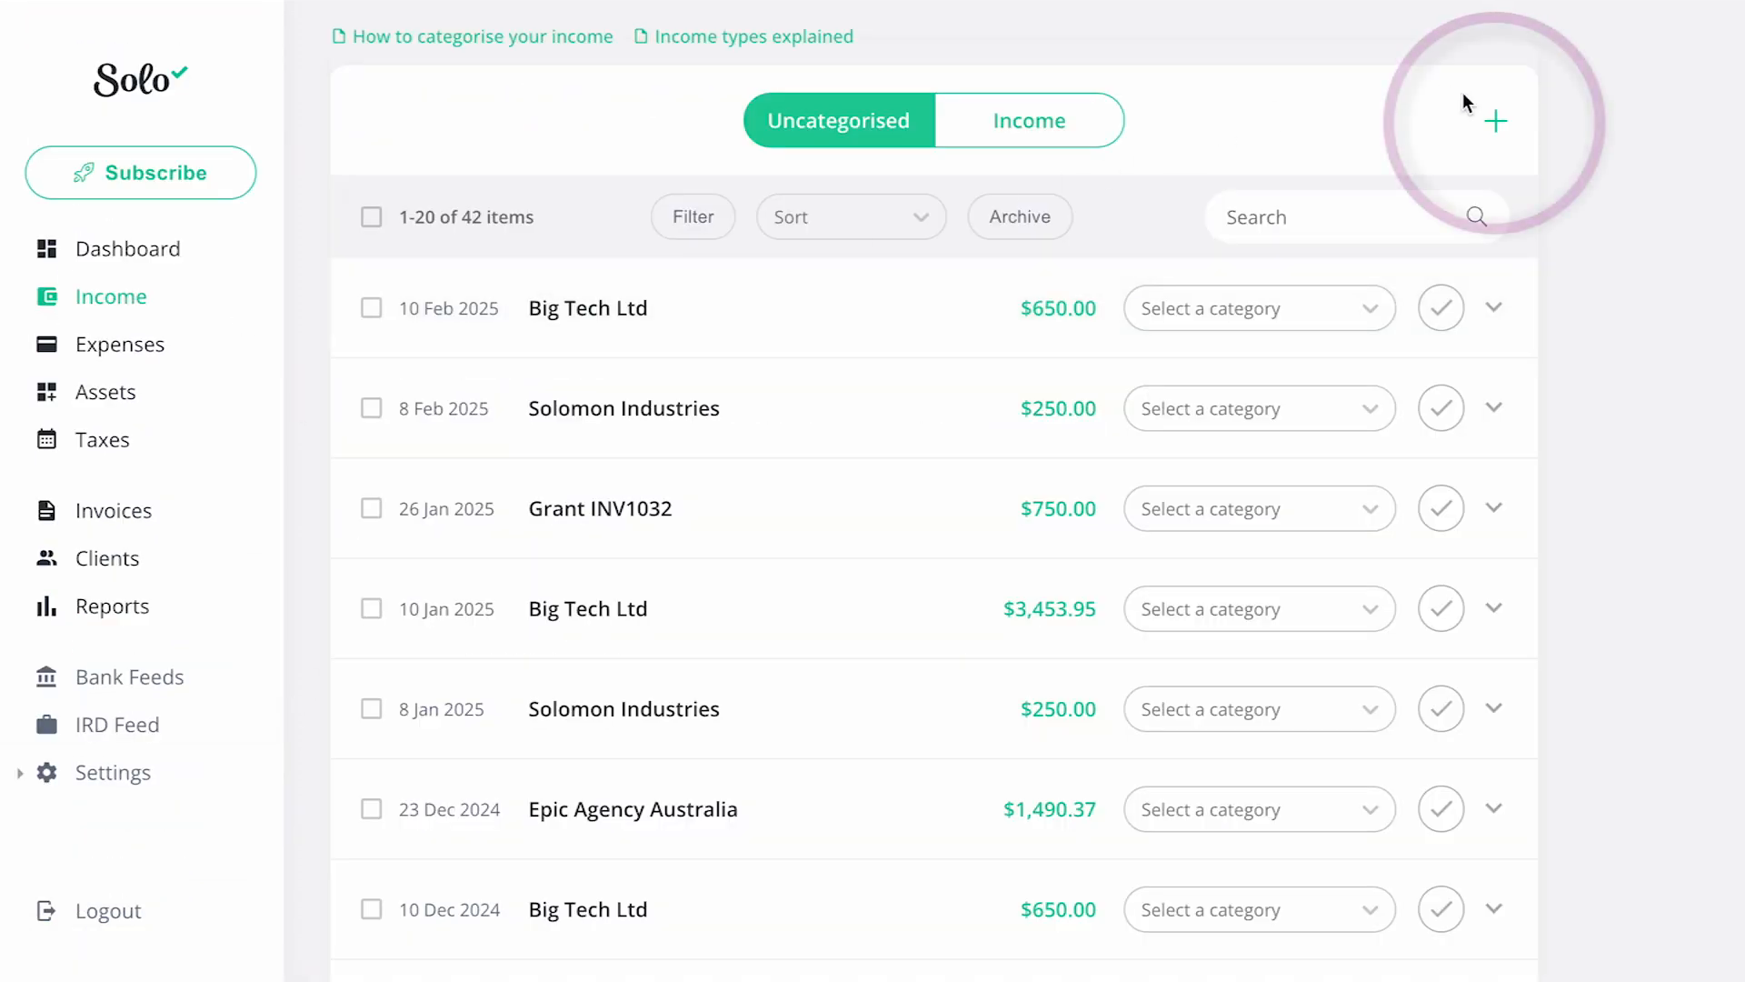
pyautogui.click(1495, 120)
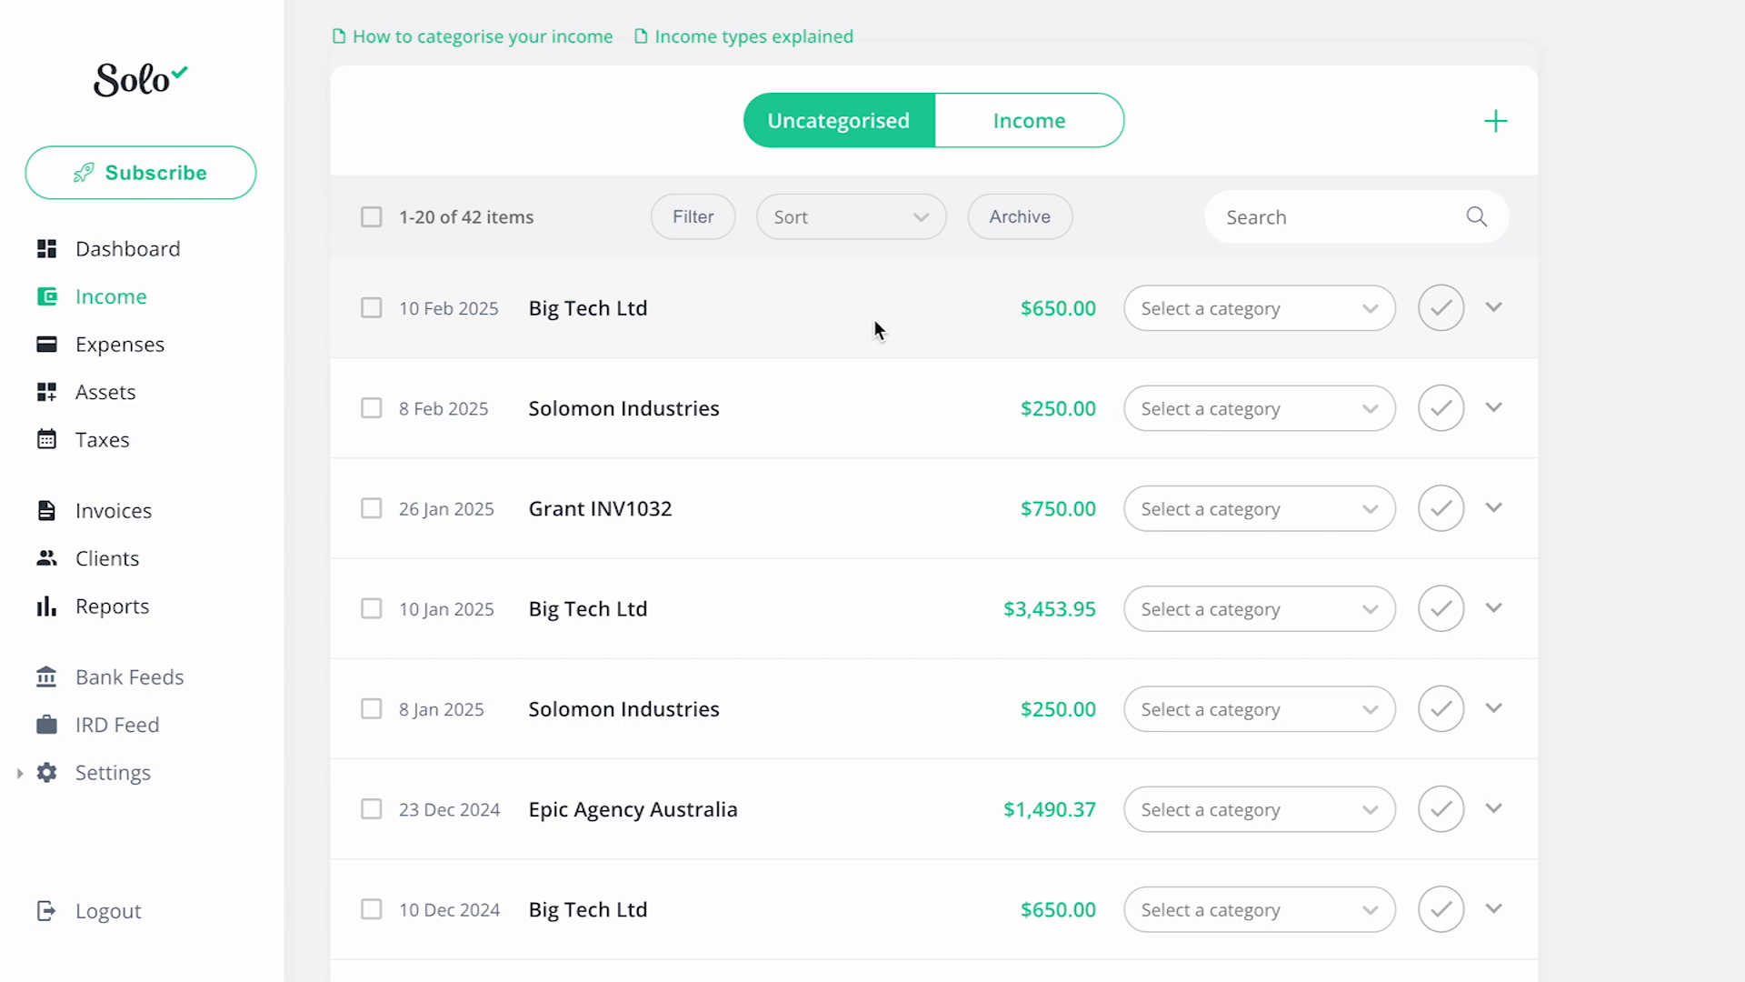
# Step: Categorise the 10 Feb 2025 Big Tech Ltd transaction as Self-employed Income and confirm it
pyautogui.click(1366, 308)
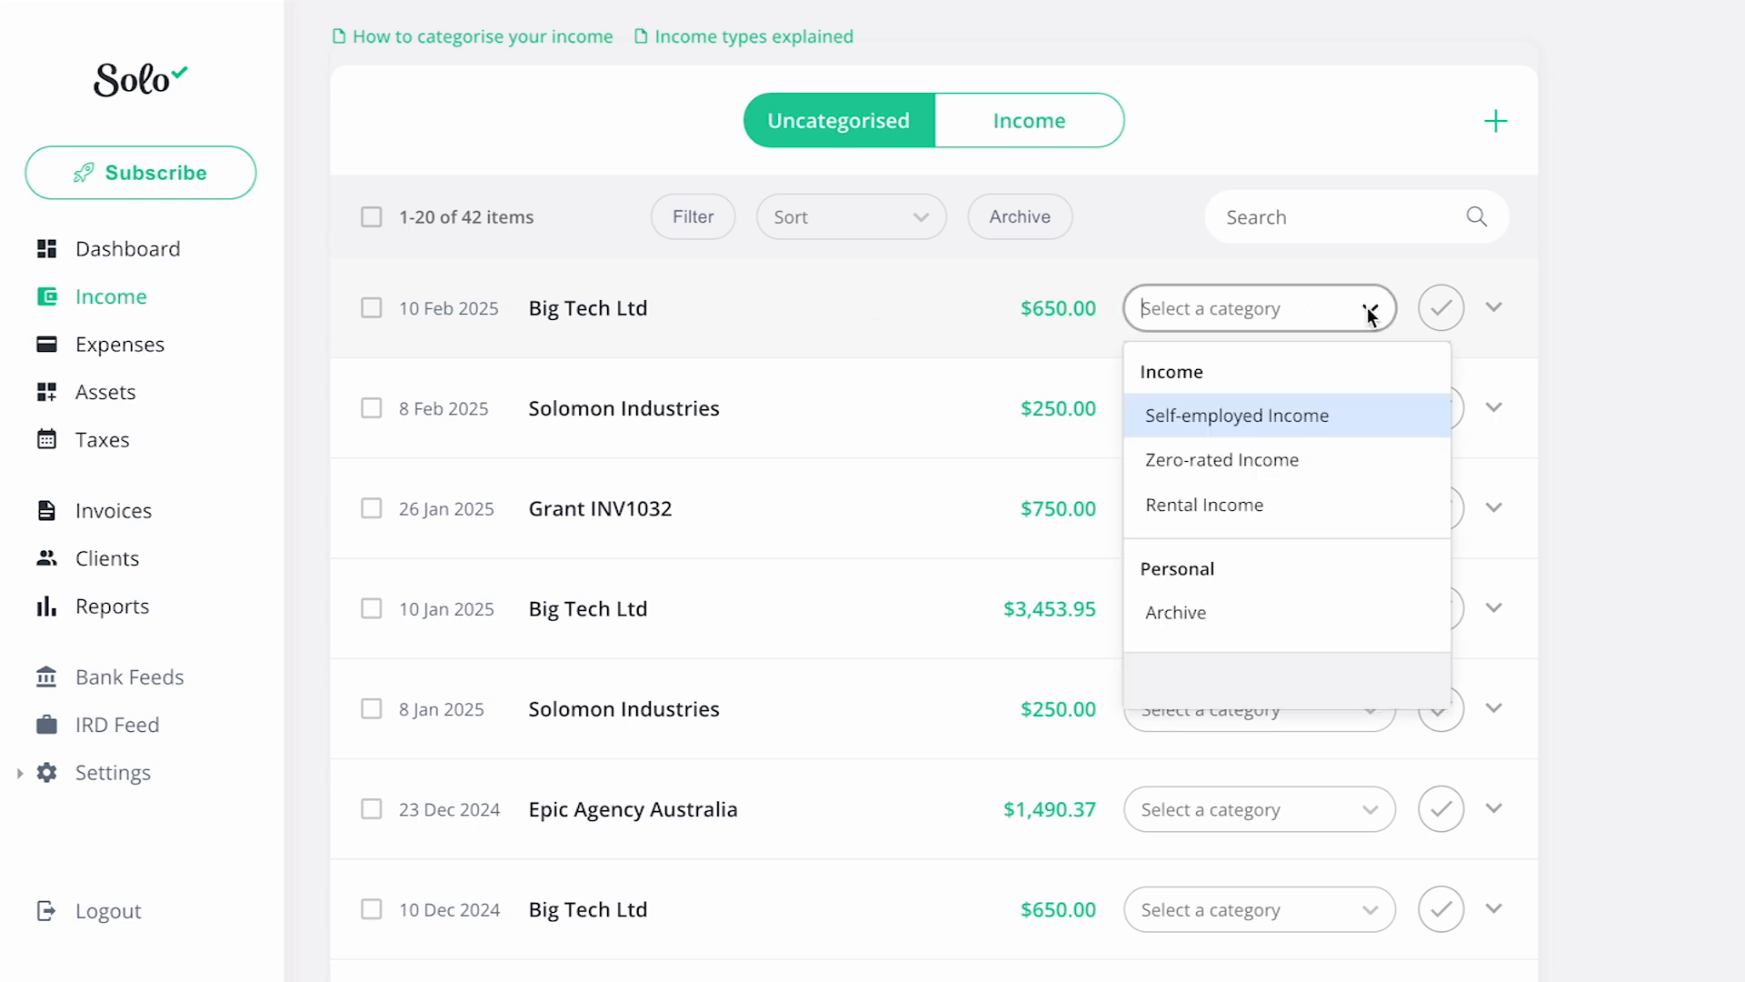
pyautogui.click(1327, 431)
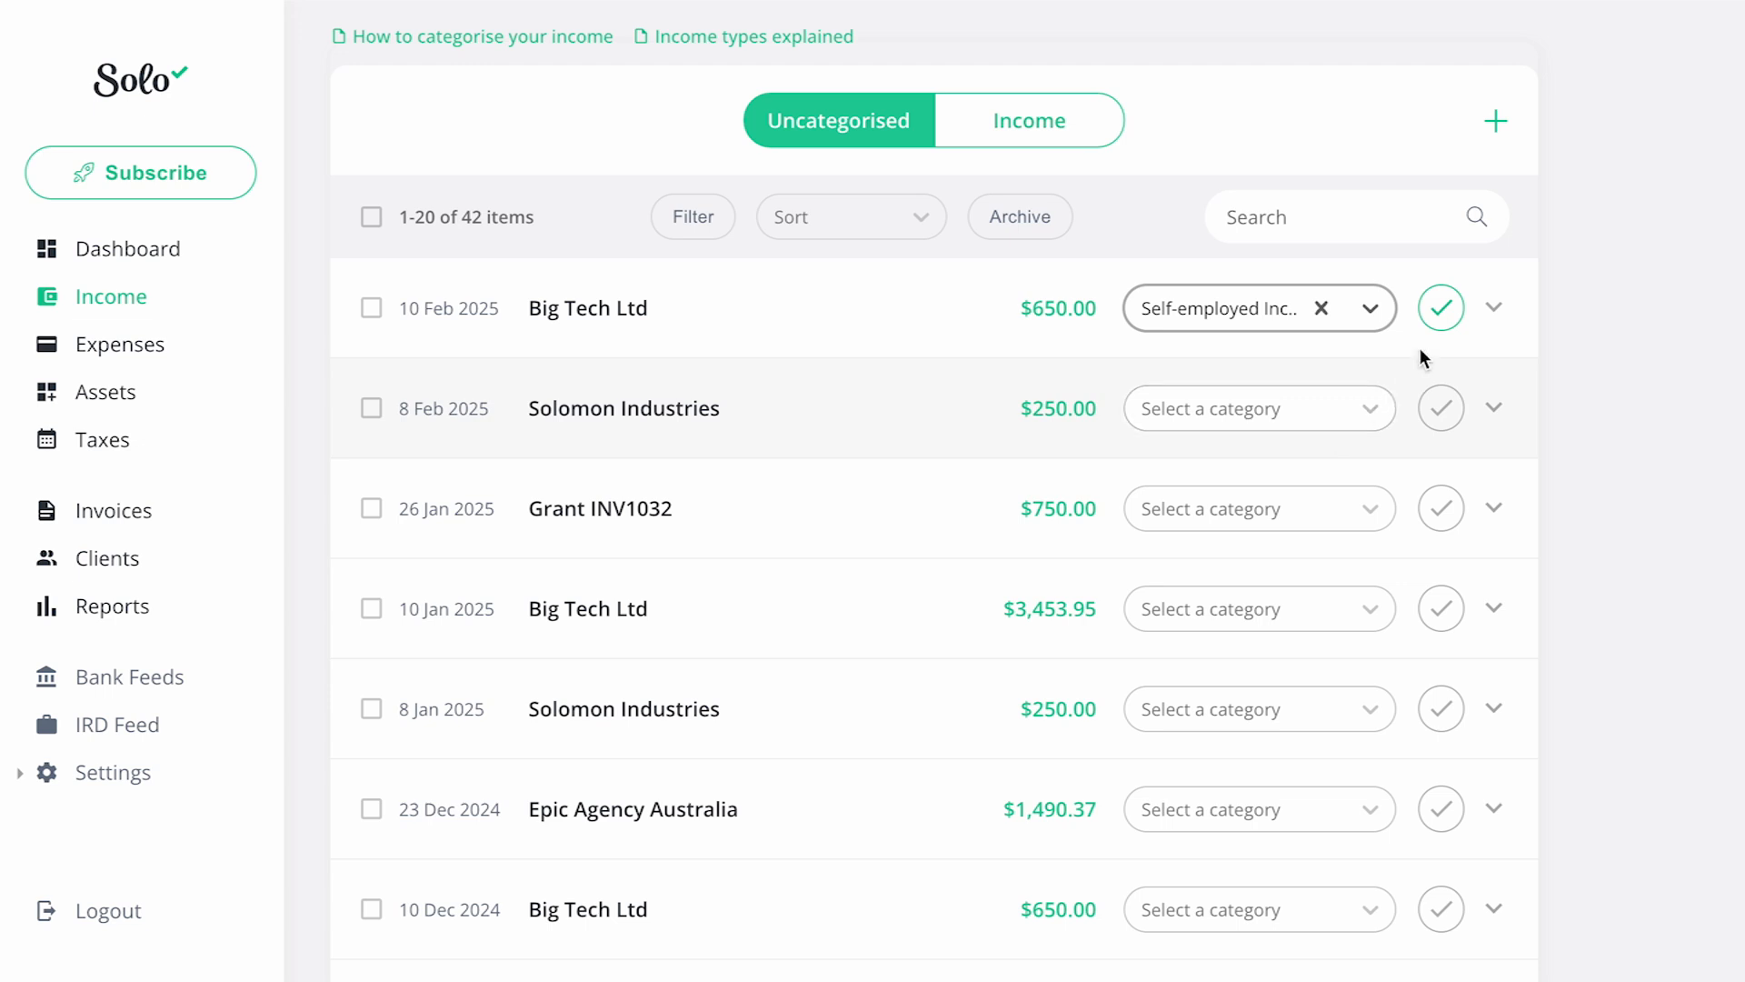
pyautogui.click(1441, 317)
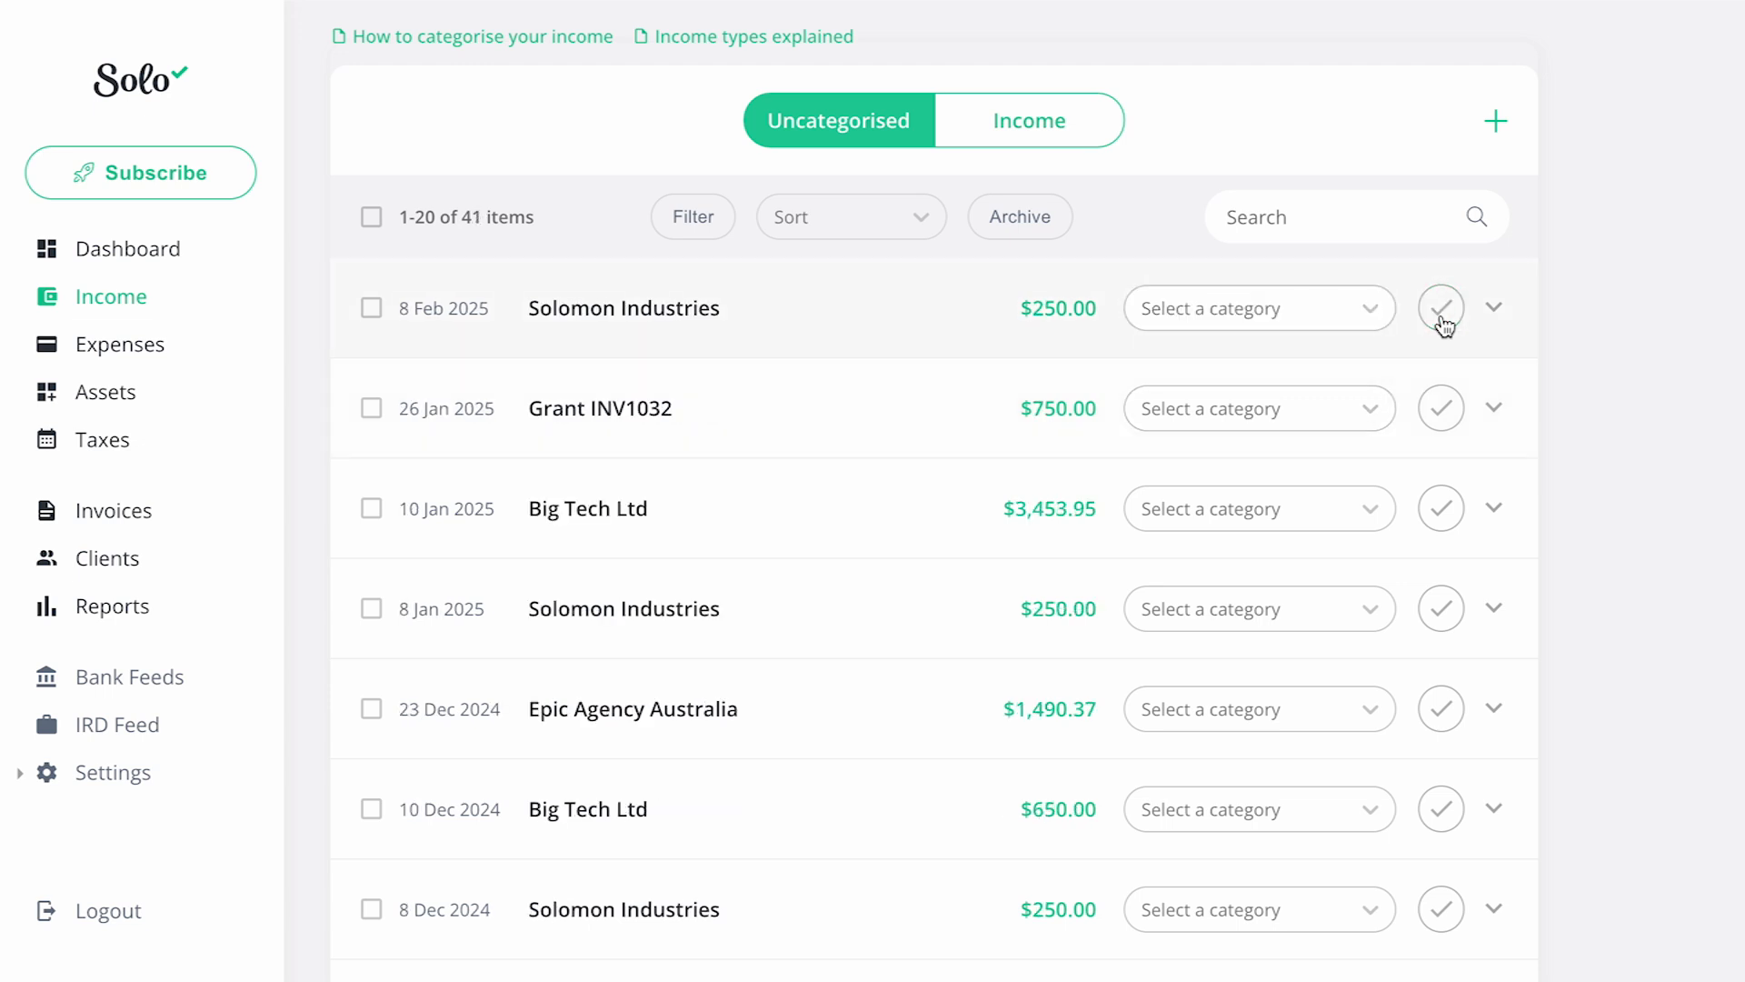
# Step: Check the GST and income amounts in the details of the categorised Big Tech Ltd income, leaving the transaction unedited
pyautogui.click(1088, 136)
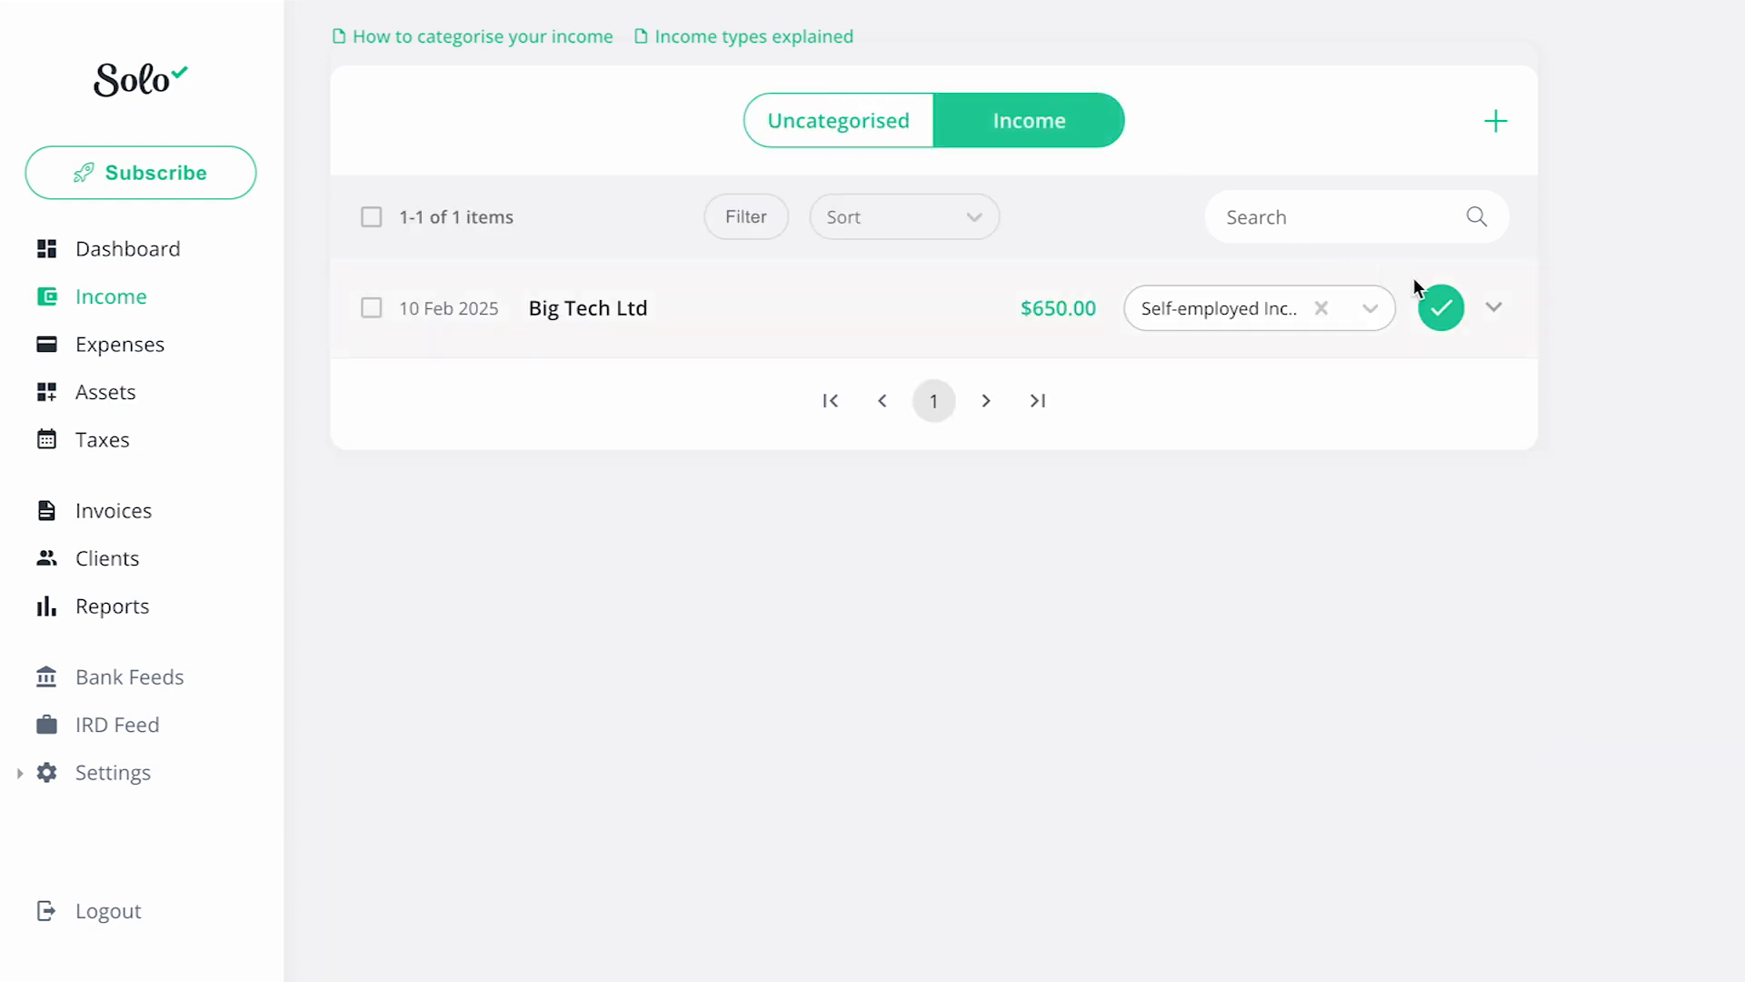
pyautogui.click(1493, 308)
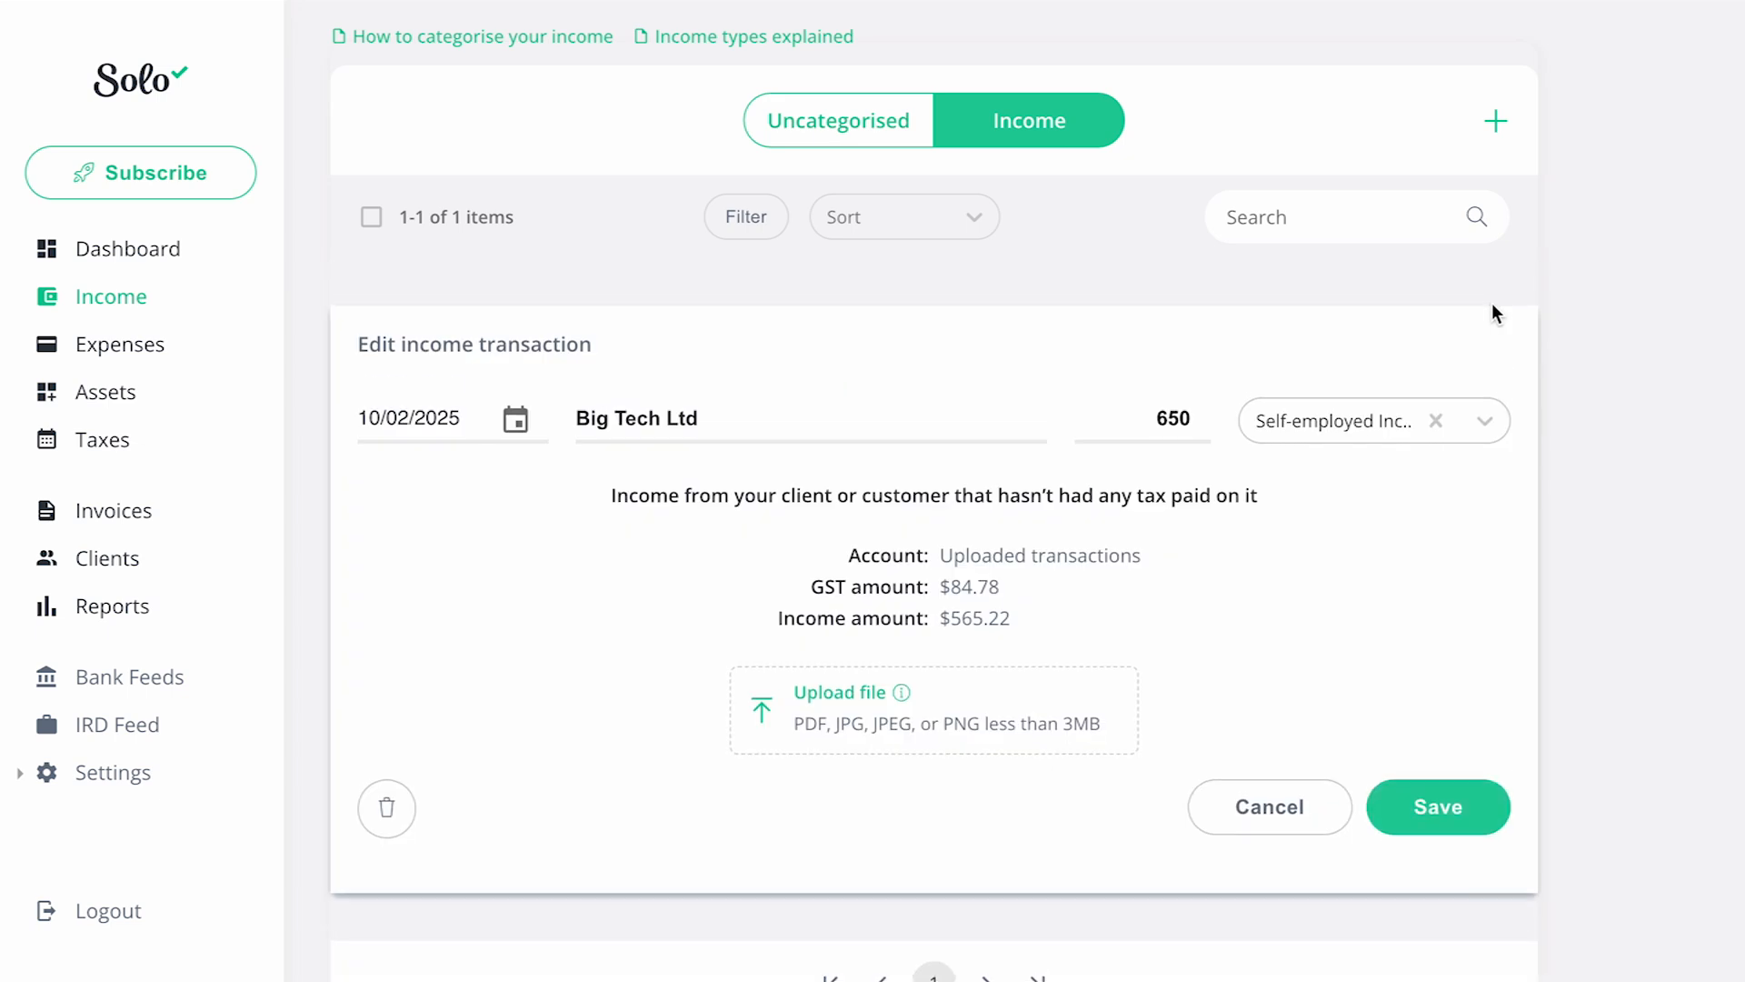
pyautogui.moveTo(999, 586); pyautogui.dragTo(939, 585)
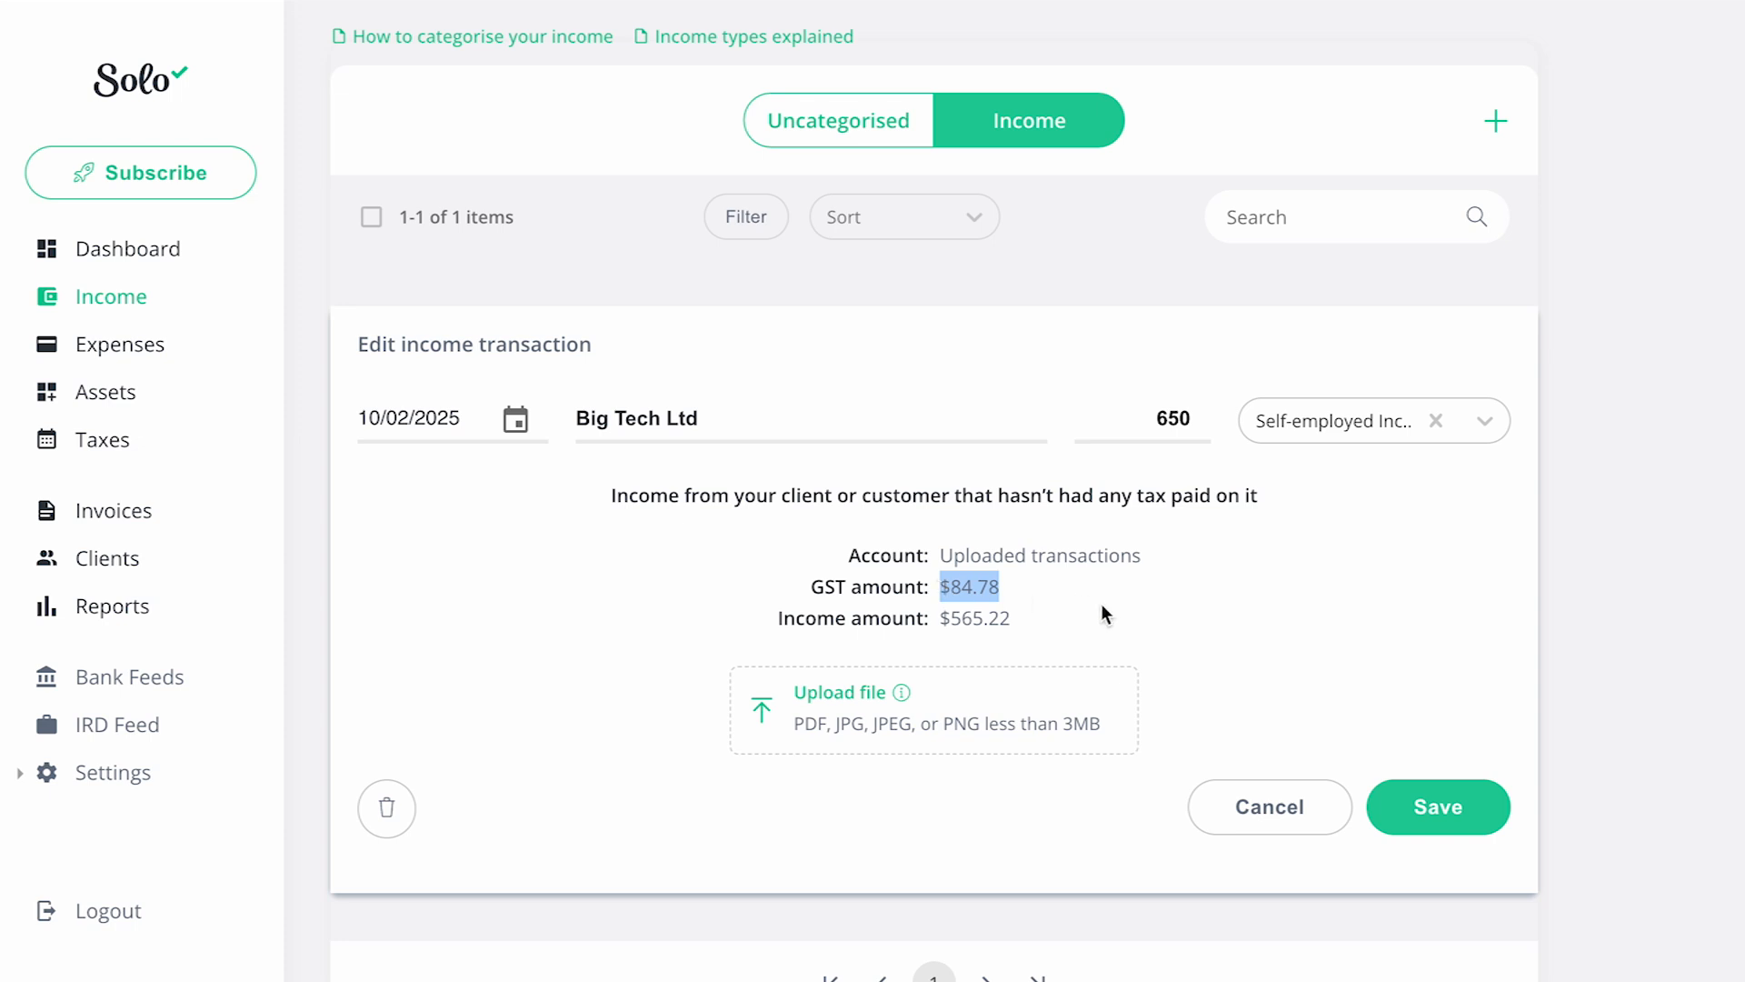
pyautogui.click(1259, 806)
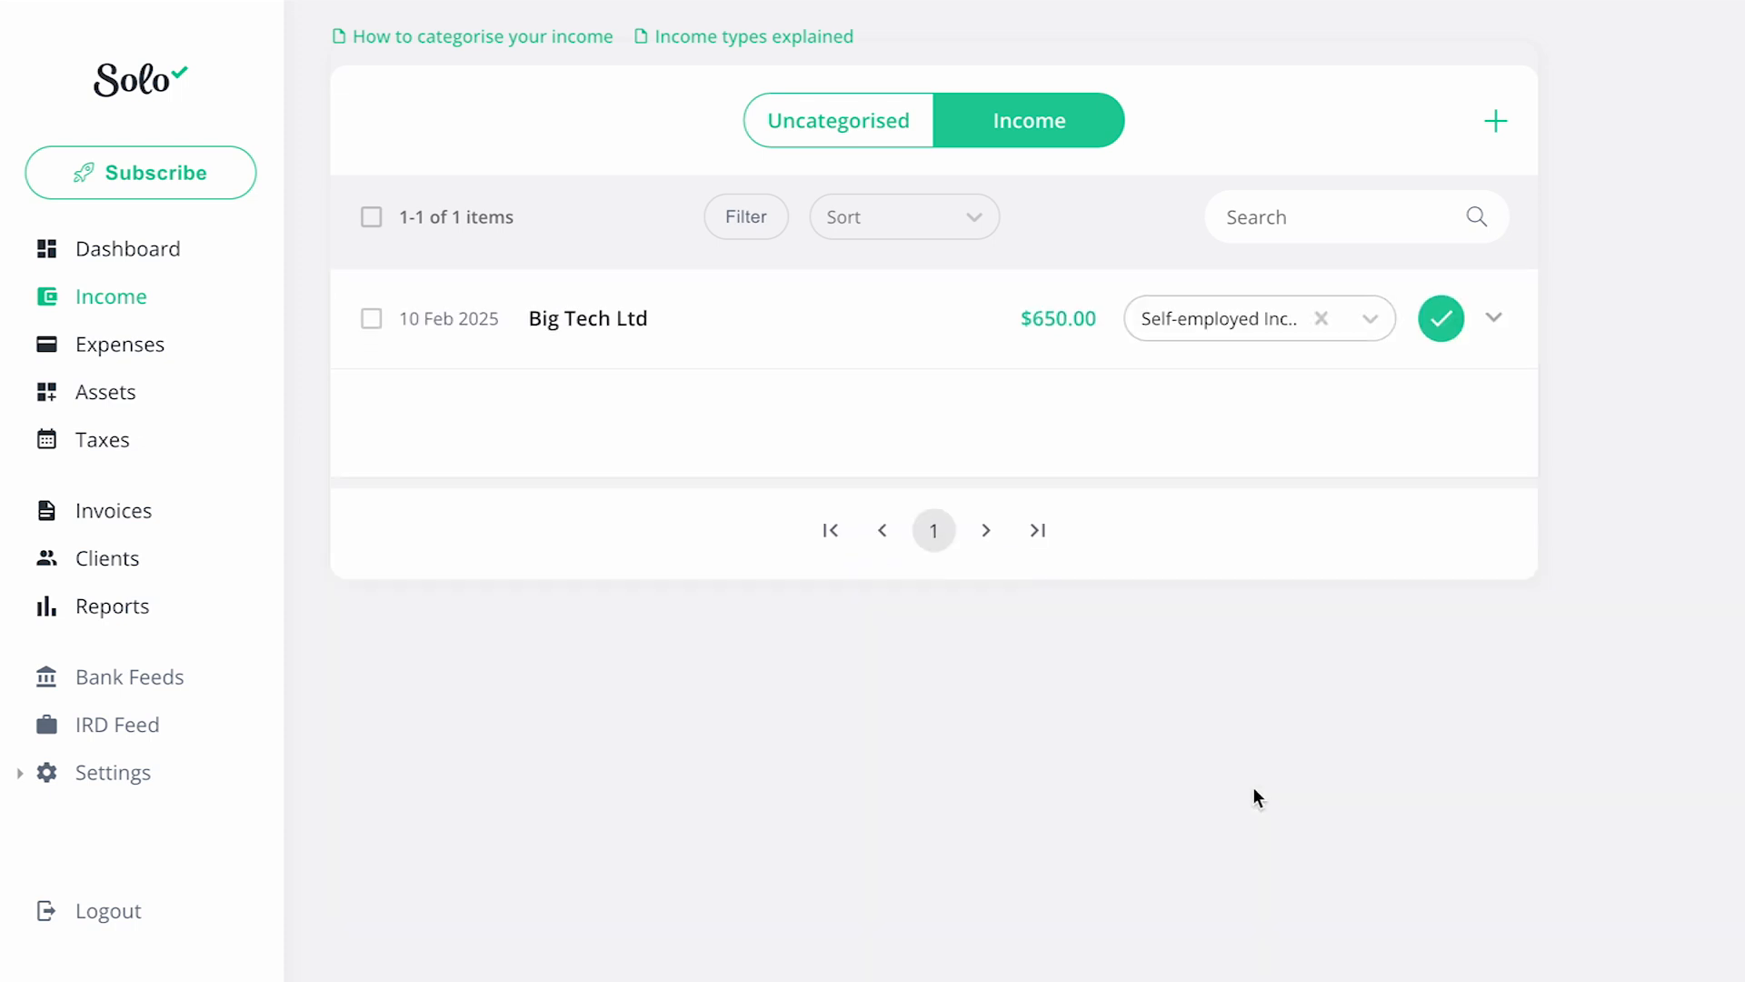
# Step: Archive the uncategorised 5 Oct 2024 movie tickets transaction as personal income
pyautogui.click(846, 128)
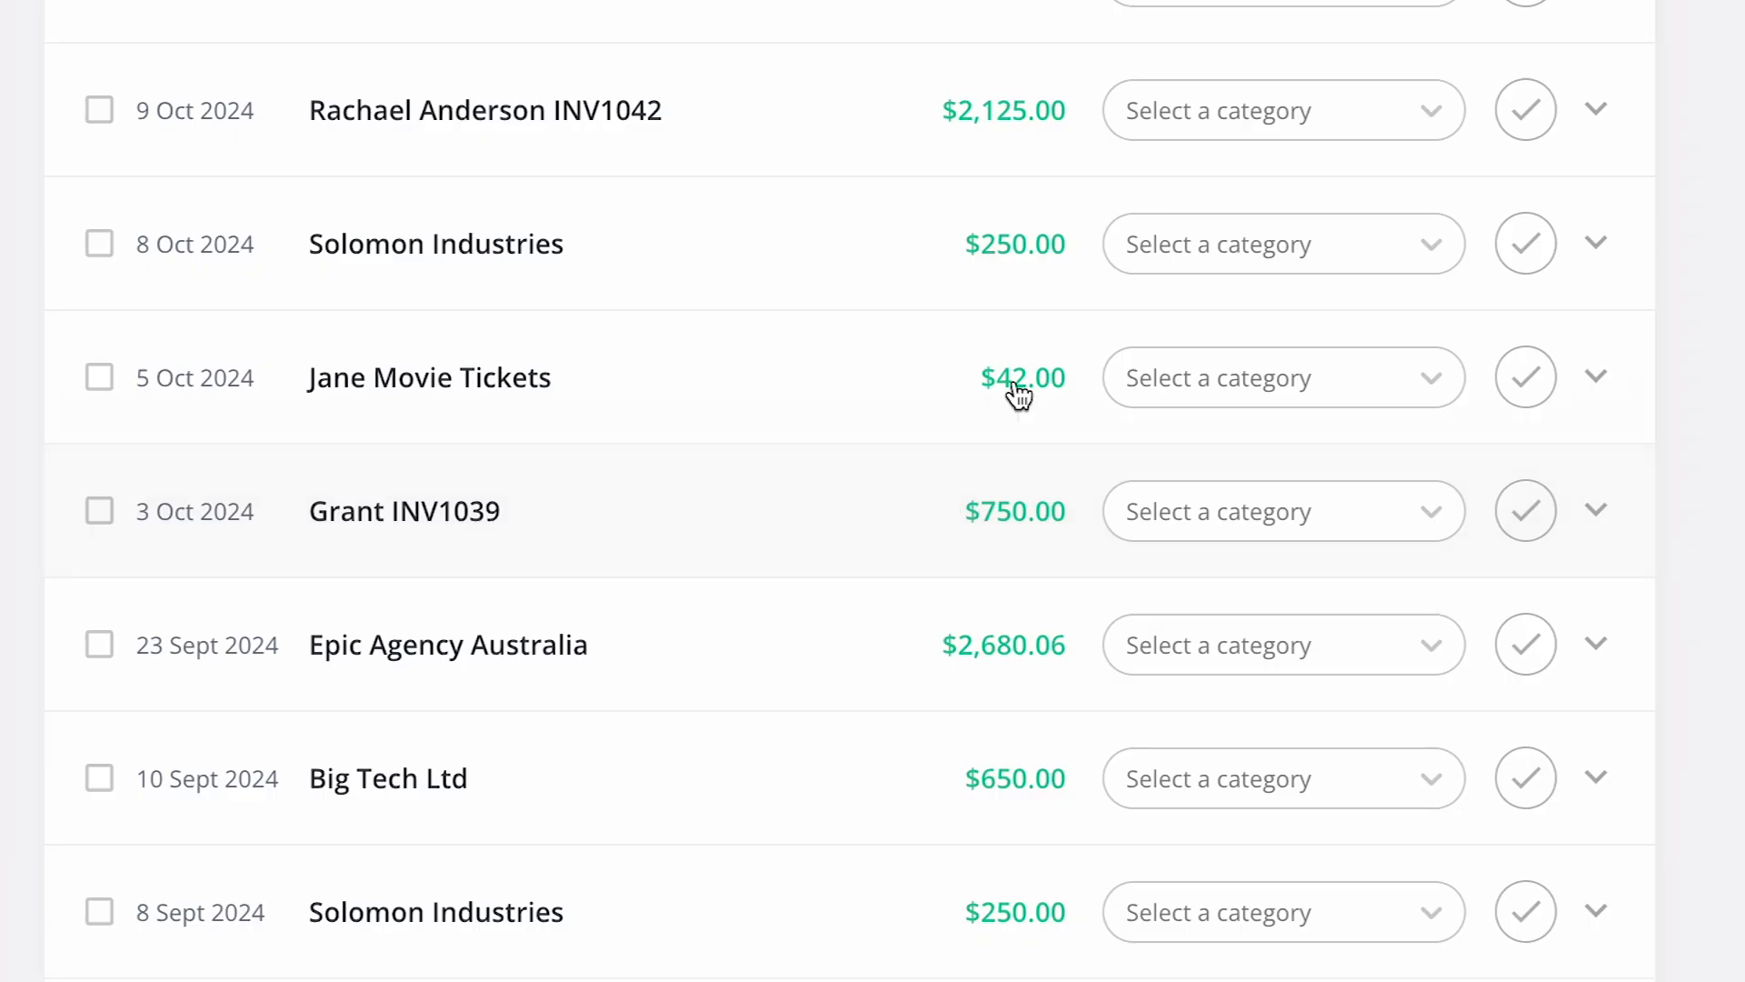
pyautogui.click(1430, 378)
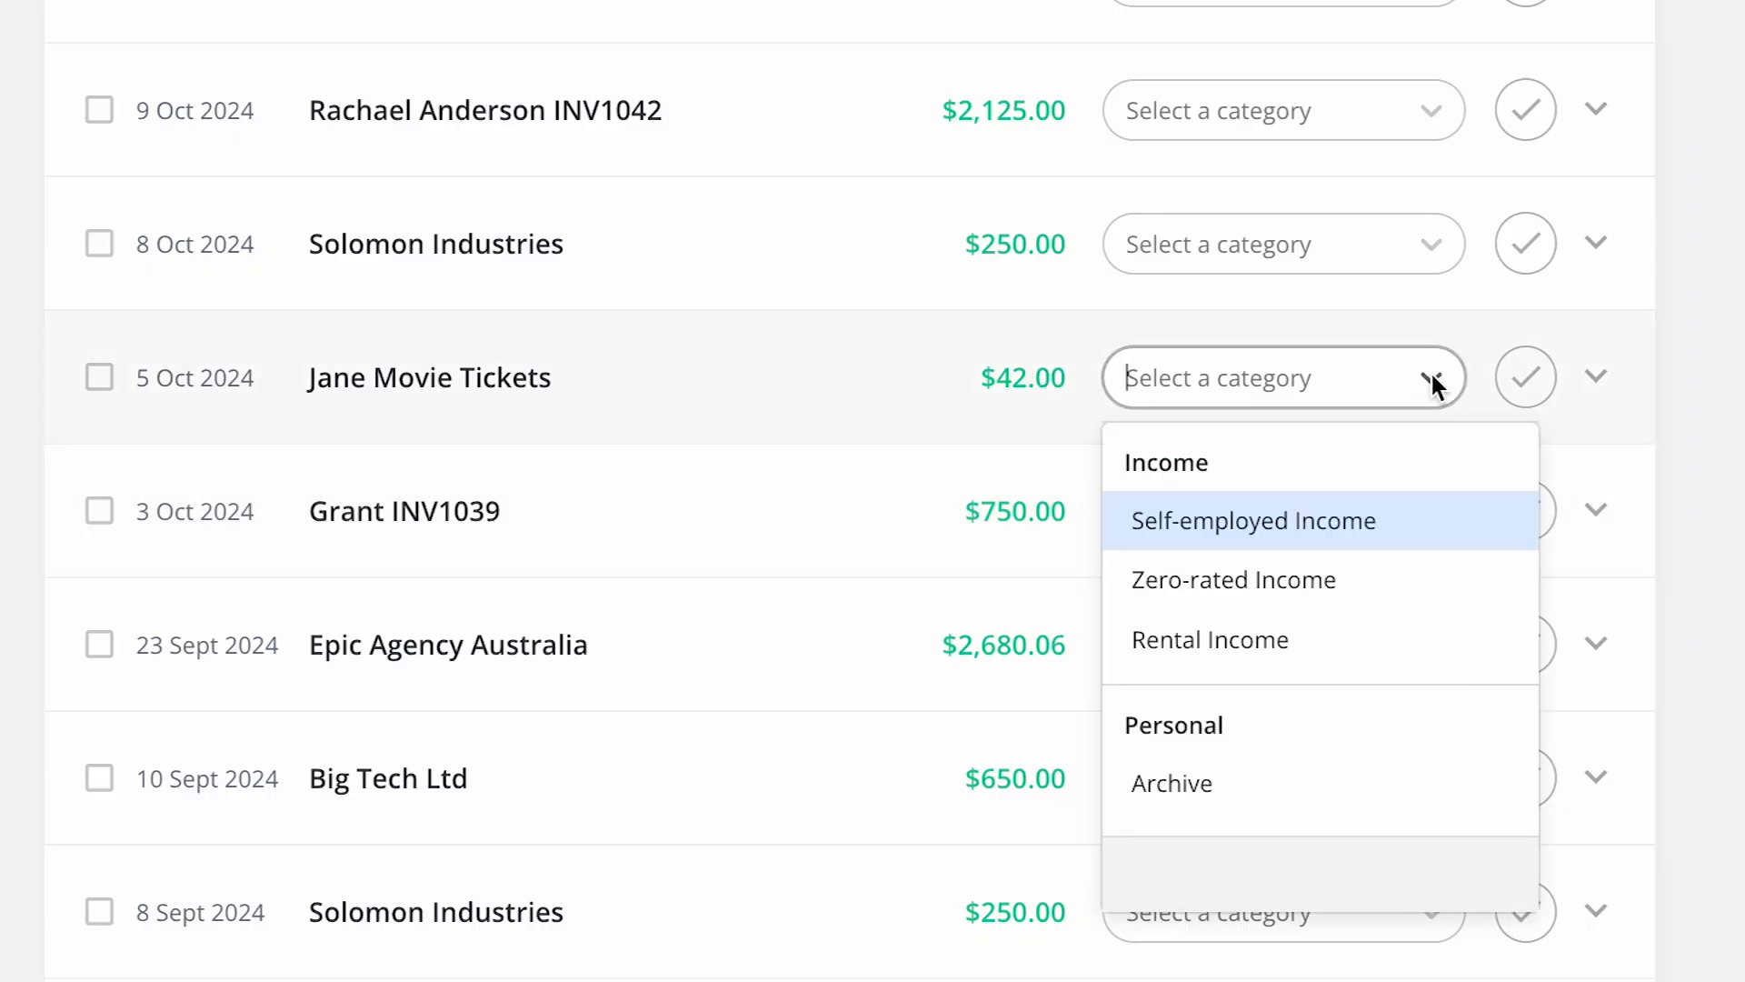
pyautogui.click(1317, 784)
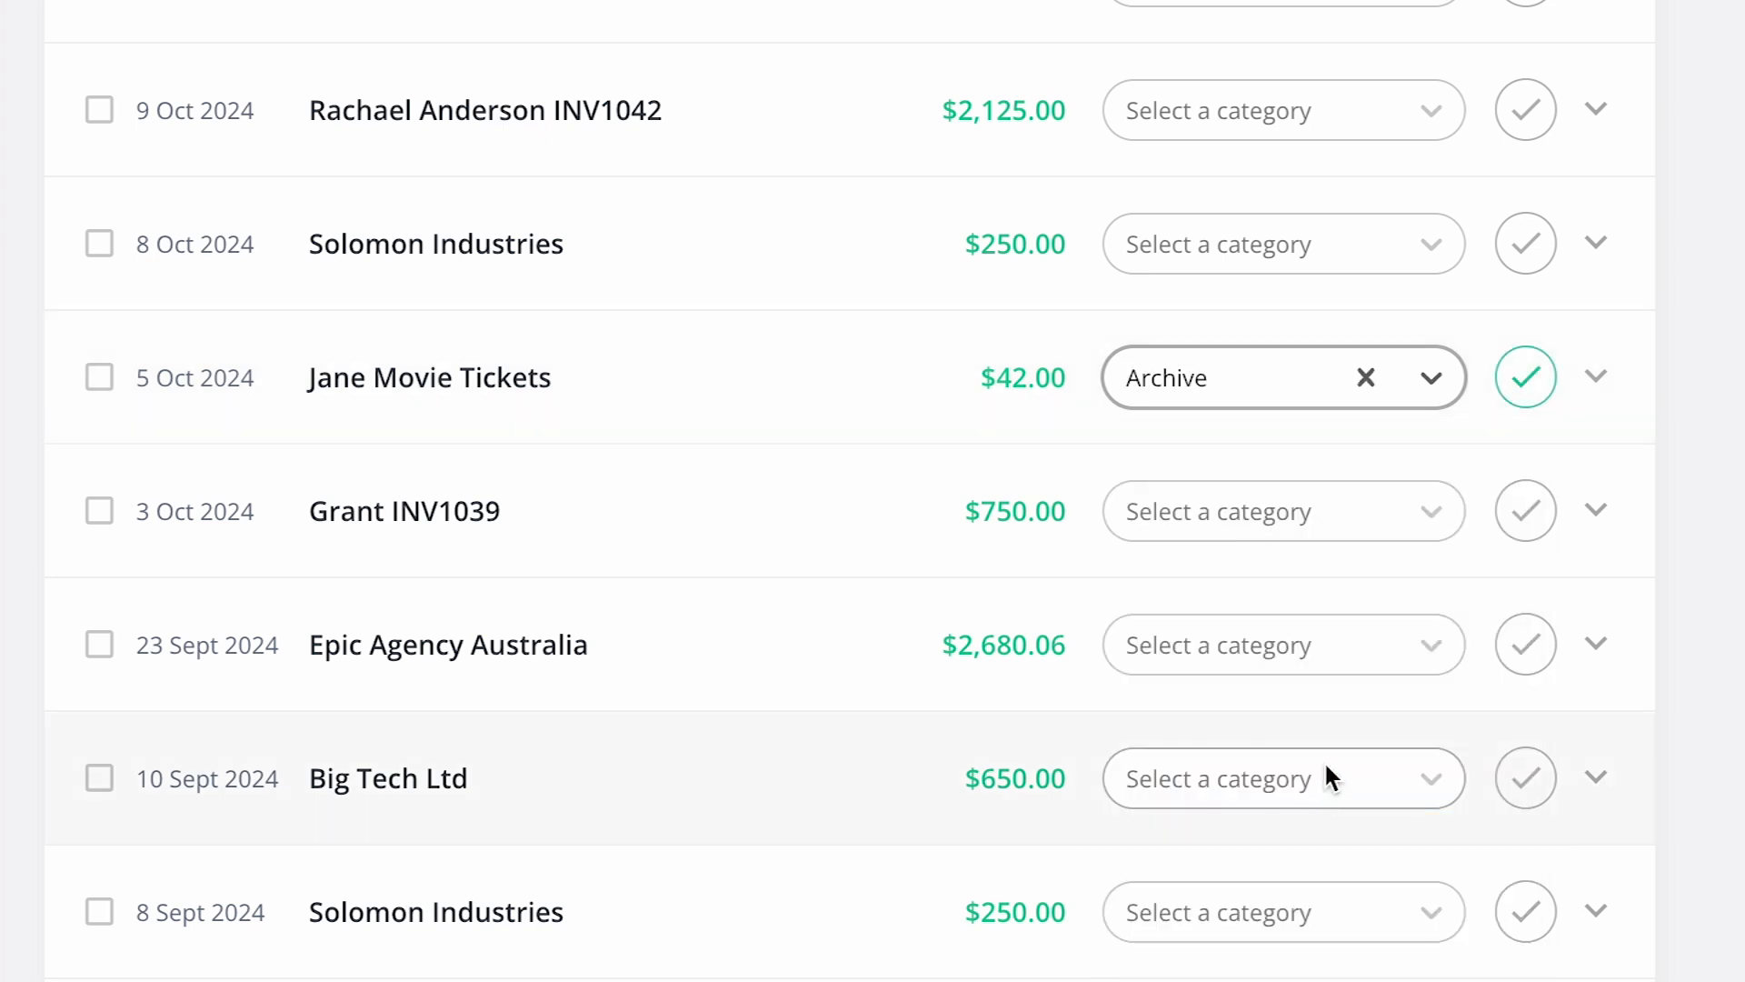
pyautogui.click(1529, 395)
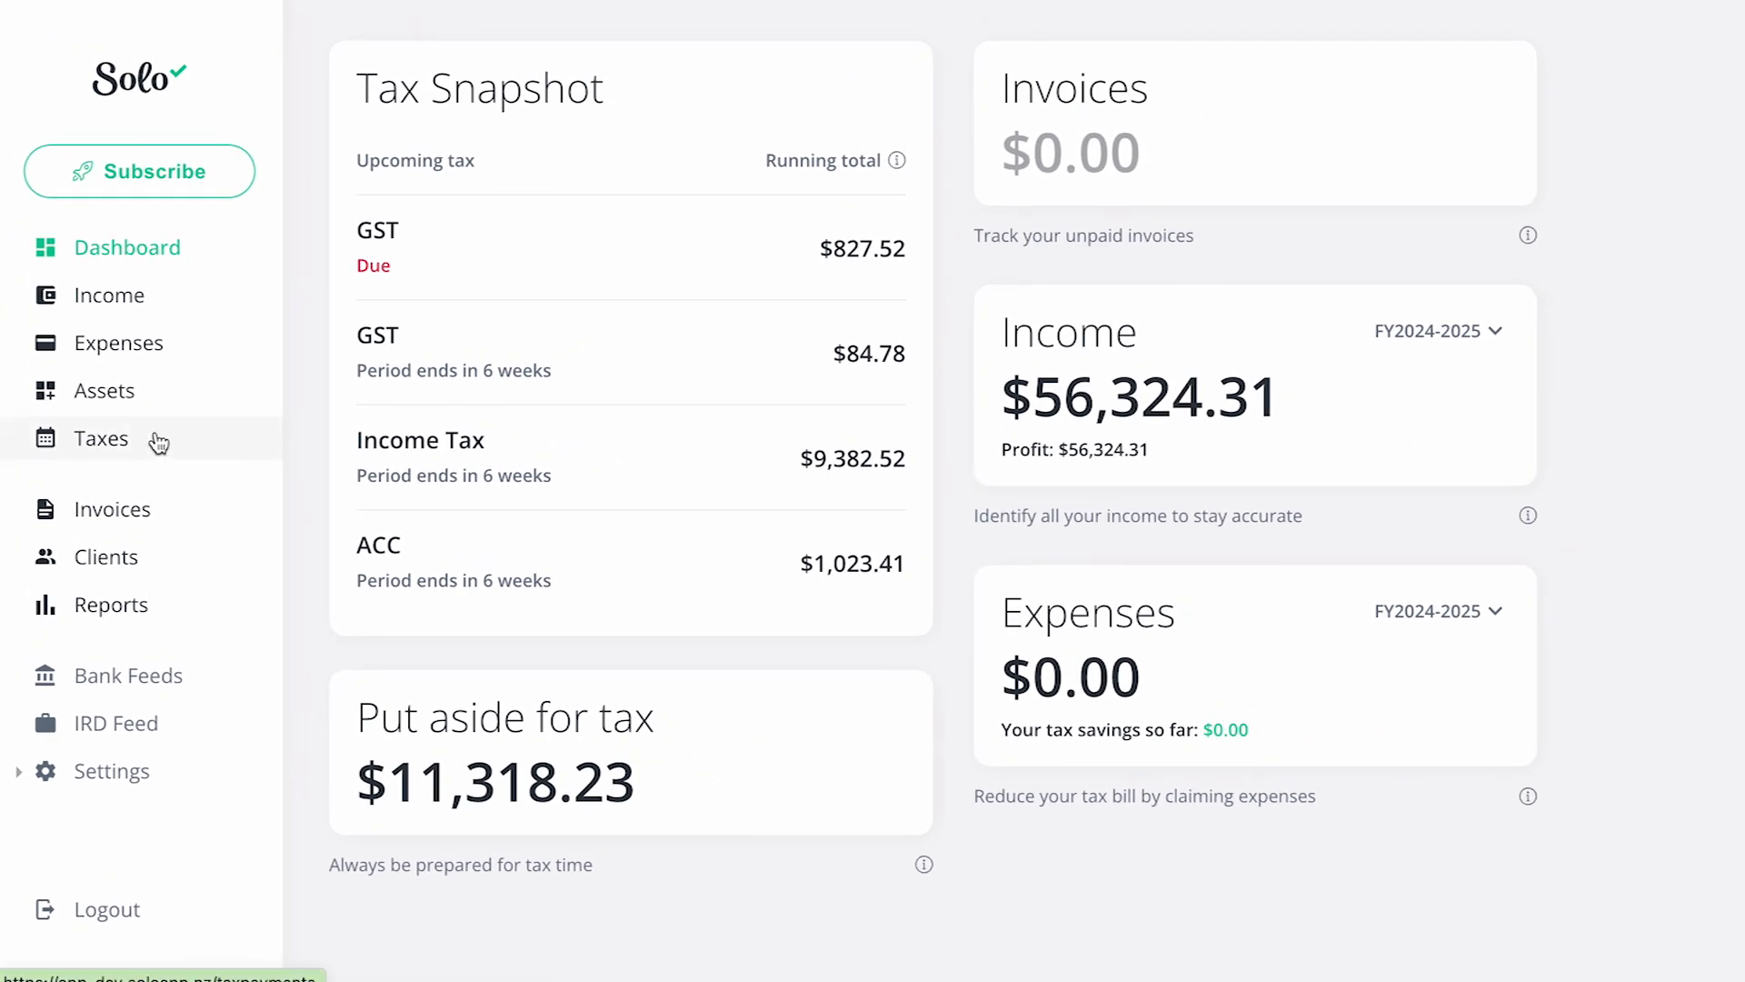
# Step: Mark the overdue GST return for 1 Oct 2024 - 30 Nov 2024 as filed and paid, and return to the dashboard
pyautogui.click(158, 442)
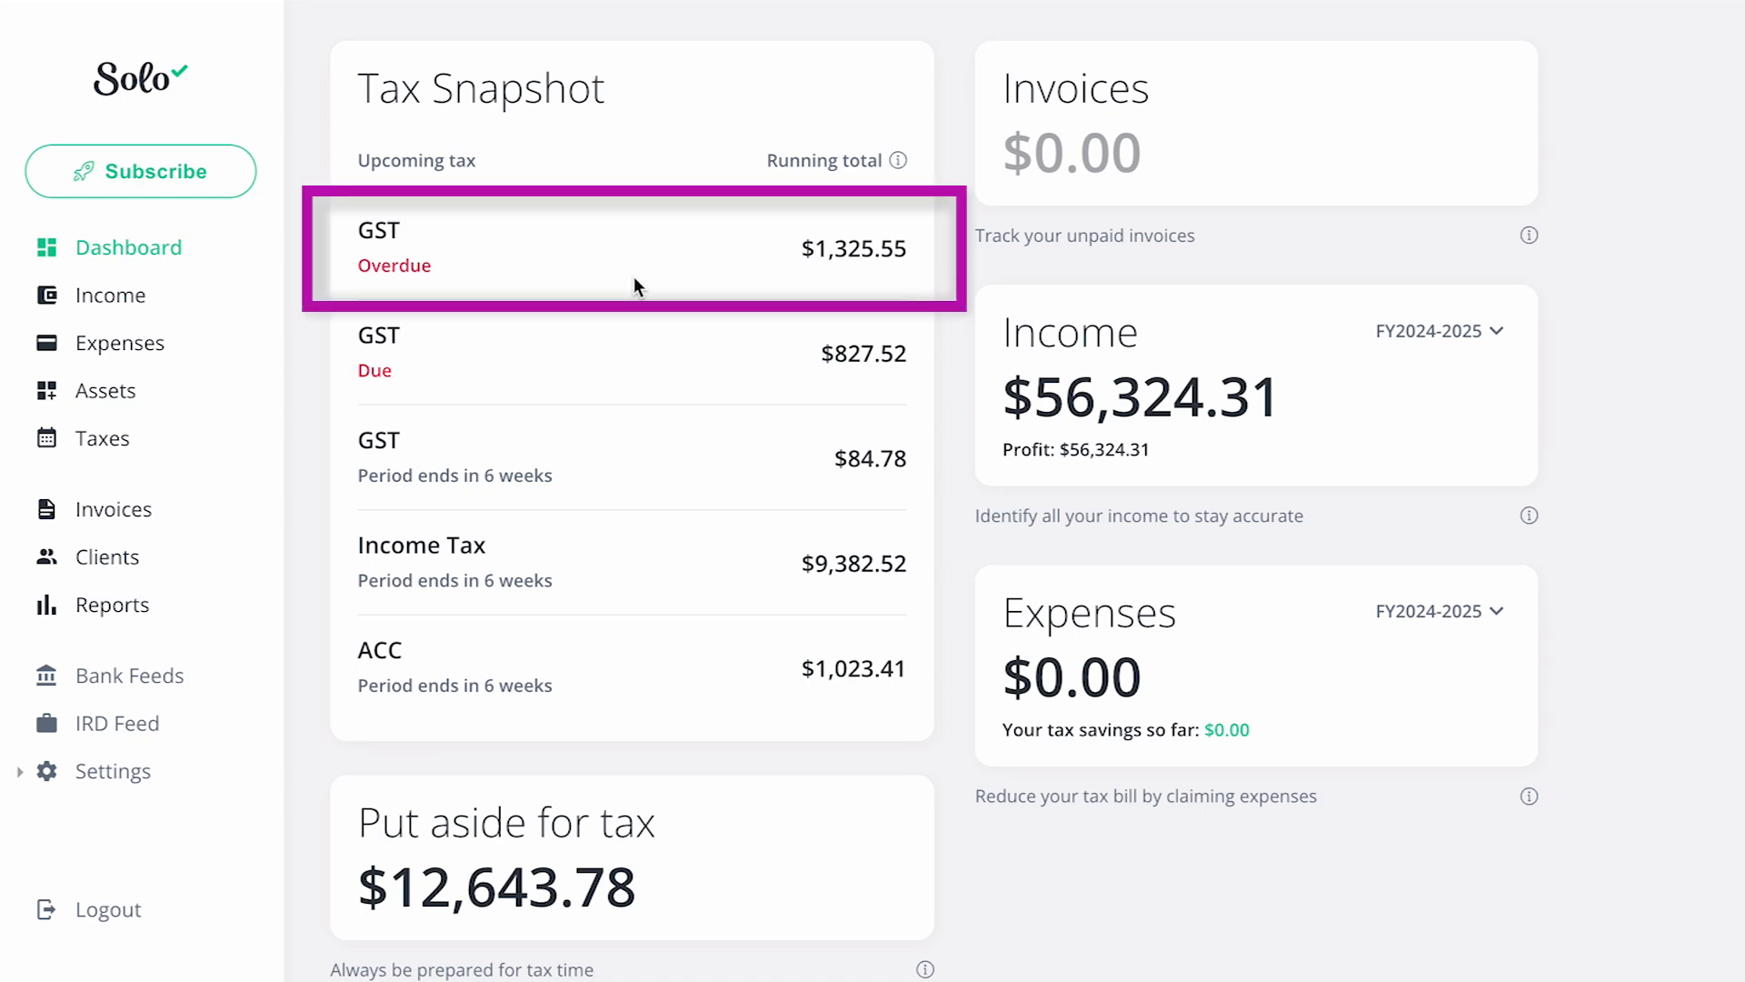
pyautogui.click(184, 448)
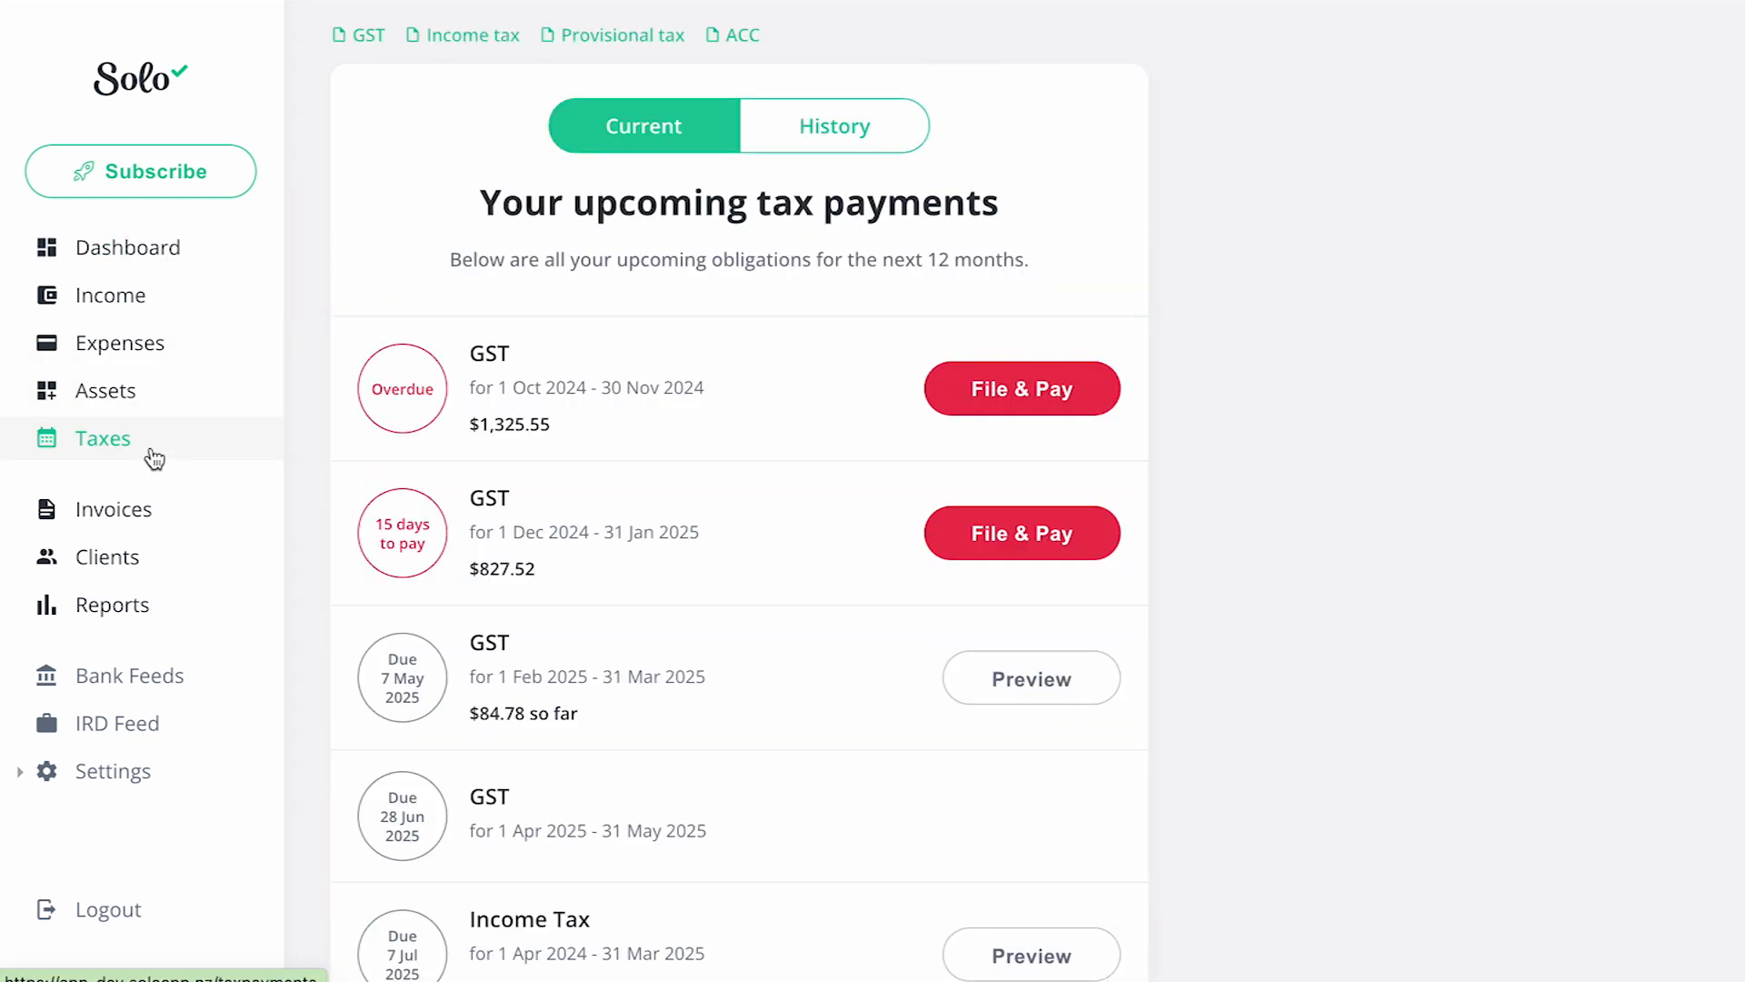
pyautogui.click(961, 393)
pyautogui.scroll(-5, 964, 389)
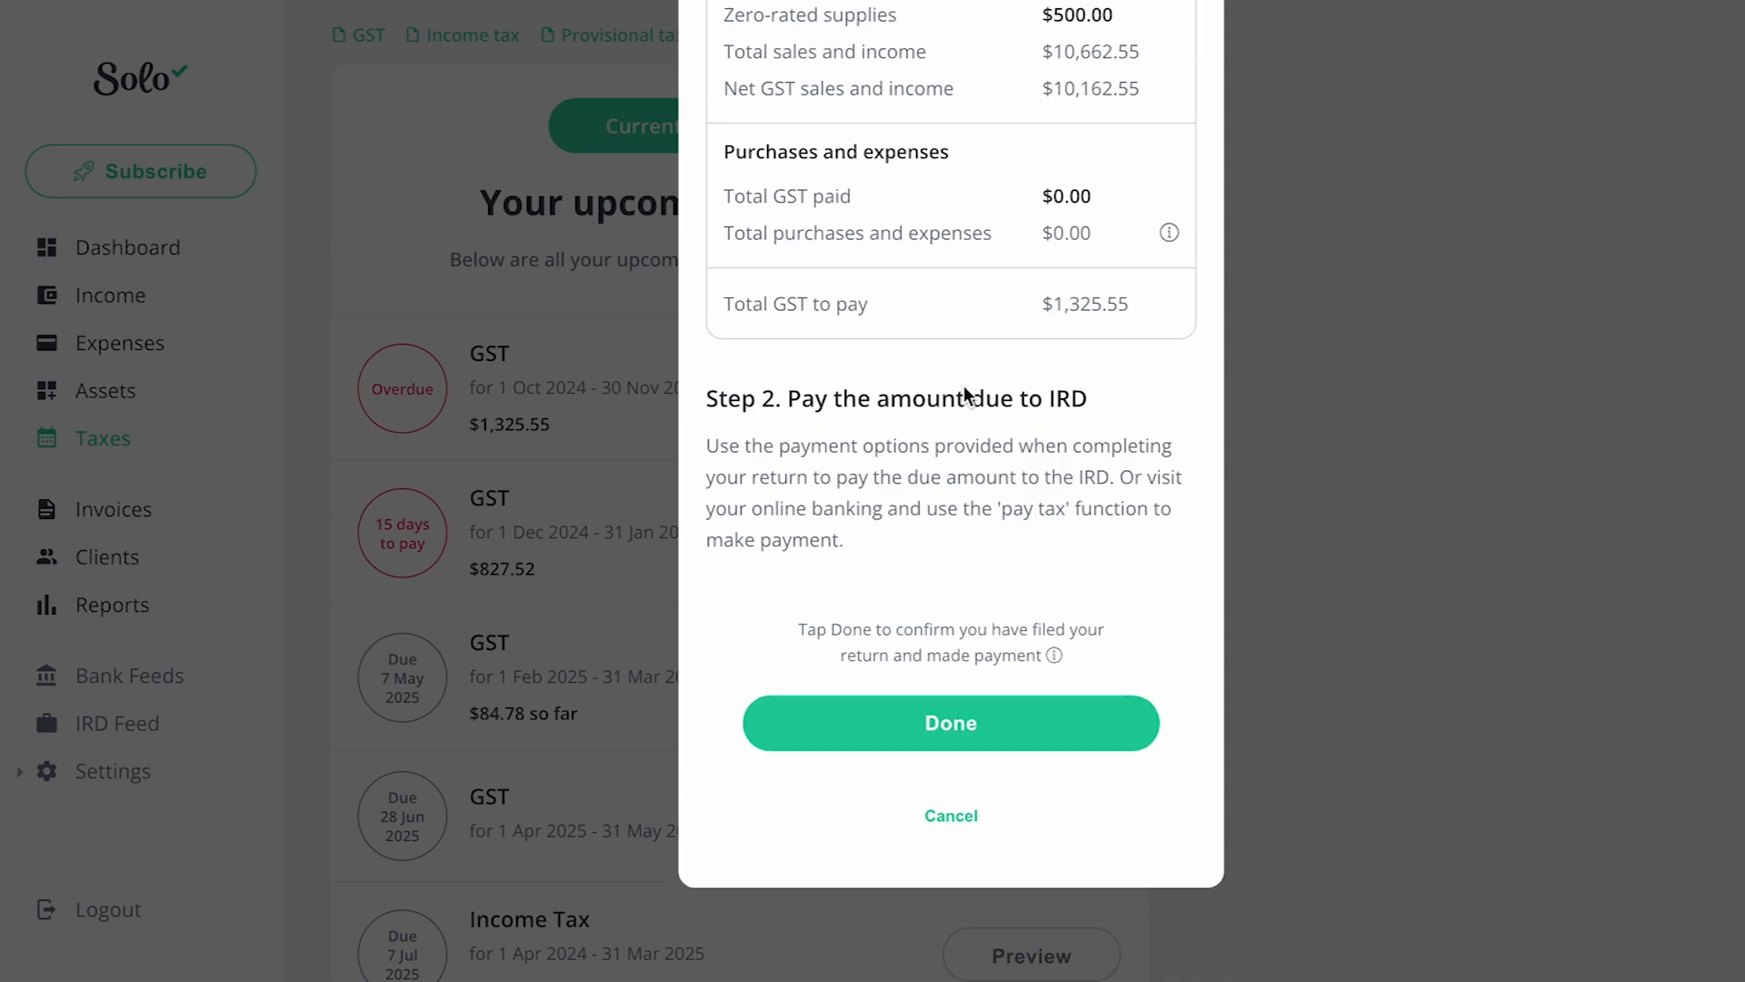
pyautogui.click(962, 727)
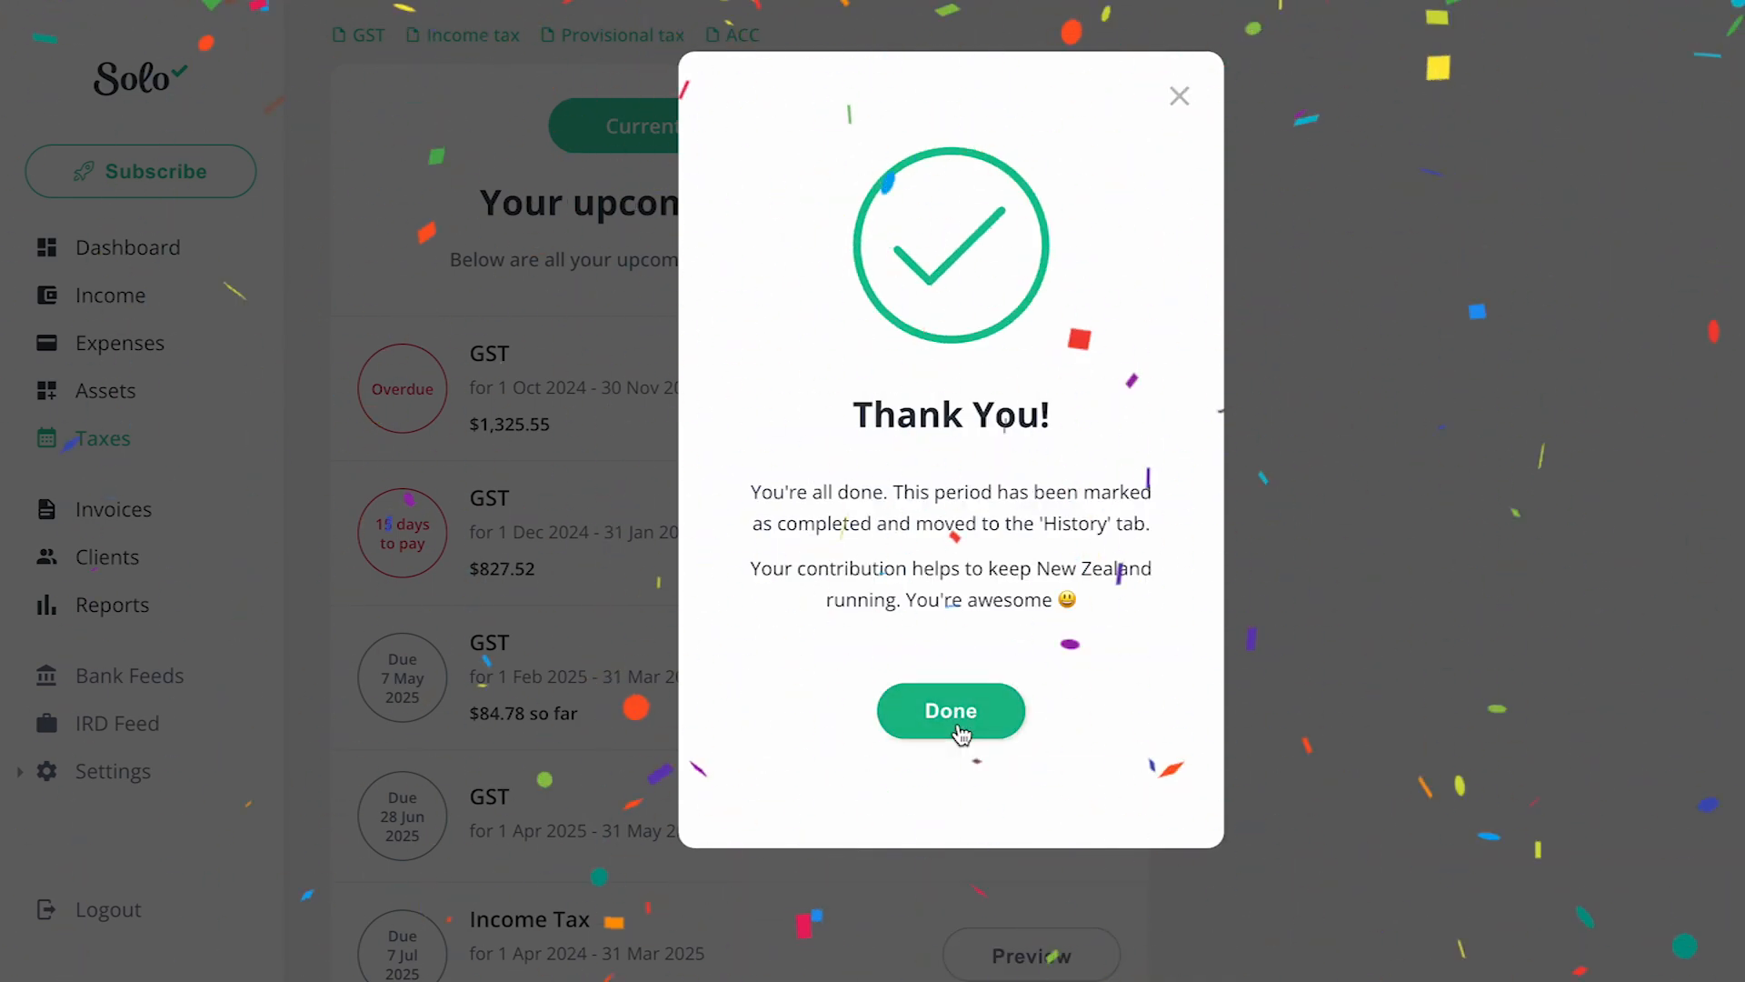
pyautogui.click(959, 727)
pyautogui.click(208, 260)
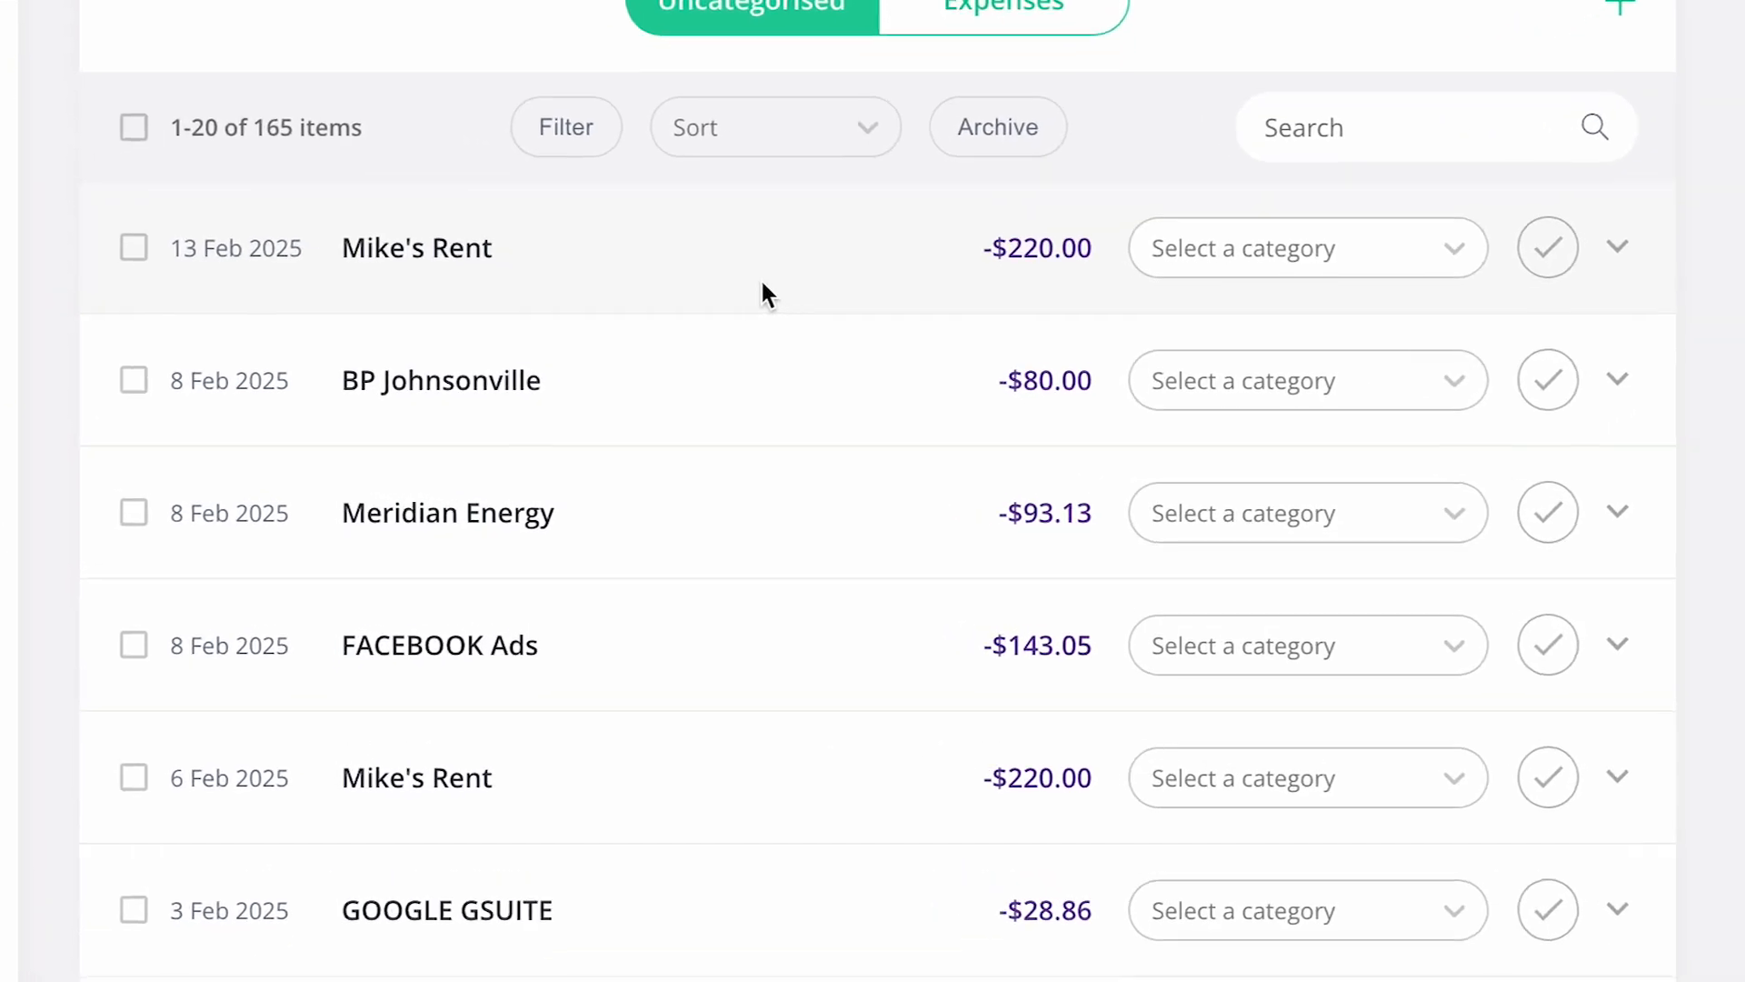
# Step: Look through the expense categories available for the 13 Feb 2025 rent payment
pyautogui.click(1431, 246)
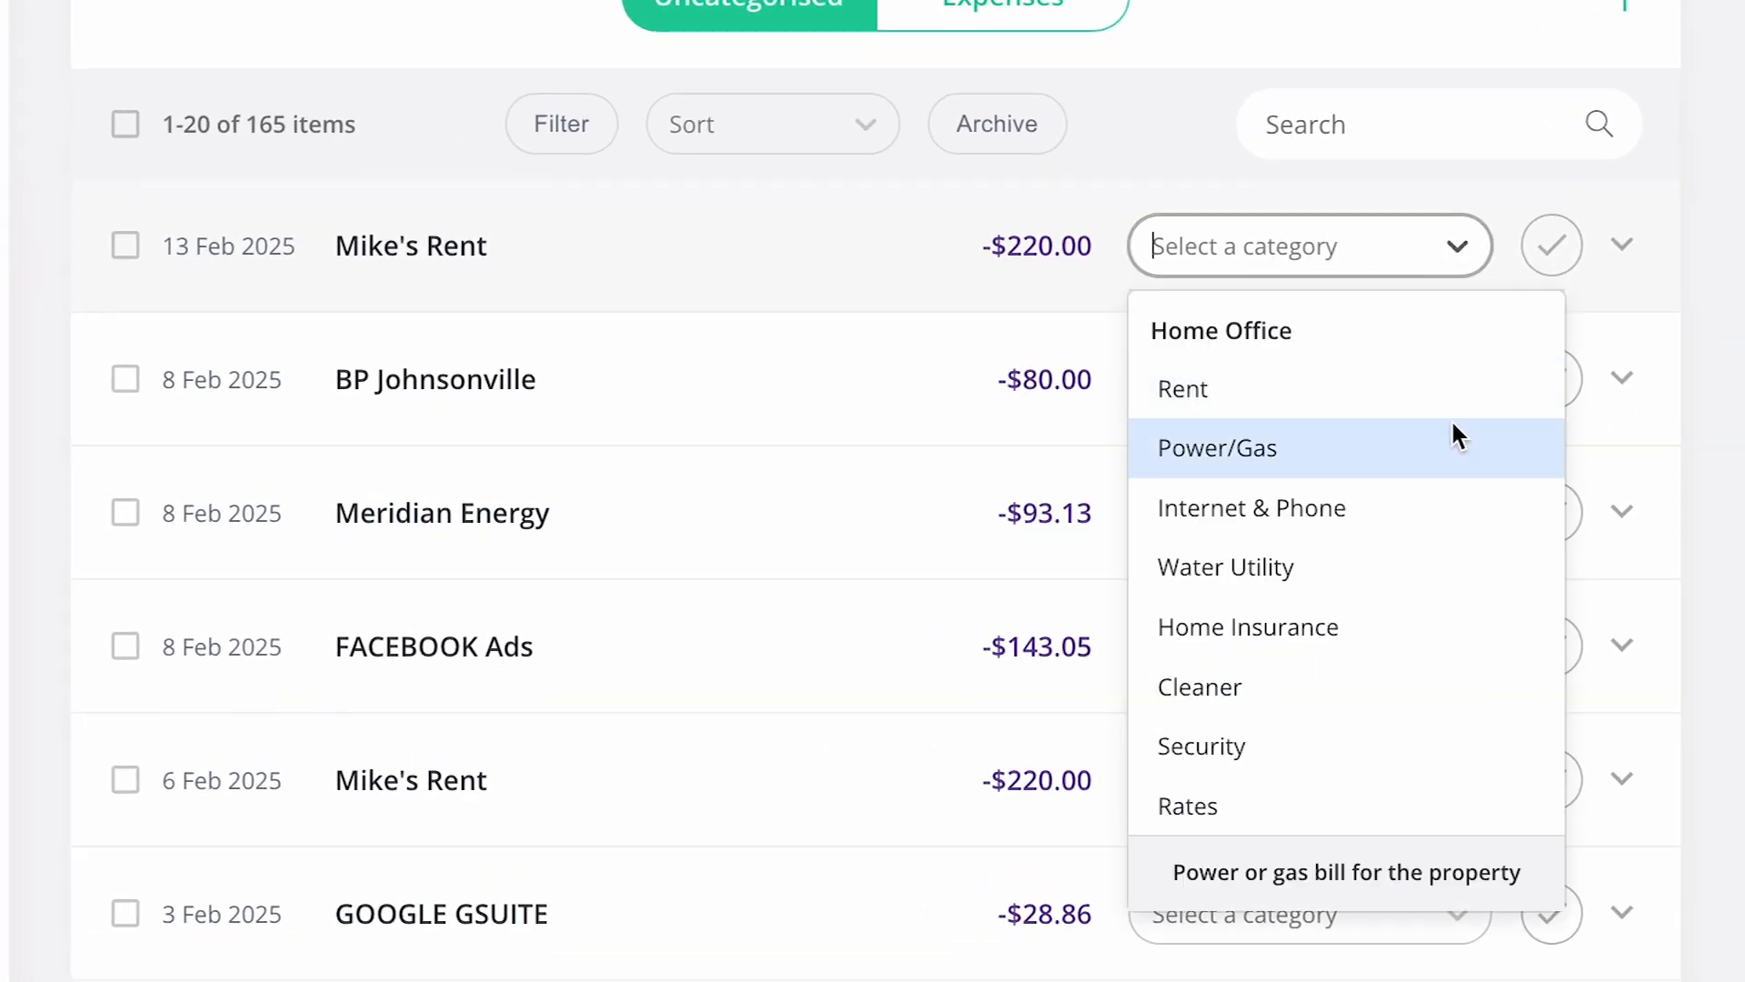
pyautogui.scroll(-10, 1452, 426)
pyautogui.scroll(-10, 1454, 435)
pyautogui.scroll(3, 1454, 434)
pyautogui.scroll(15, 1454, 431)
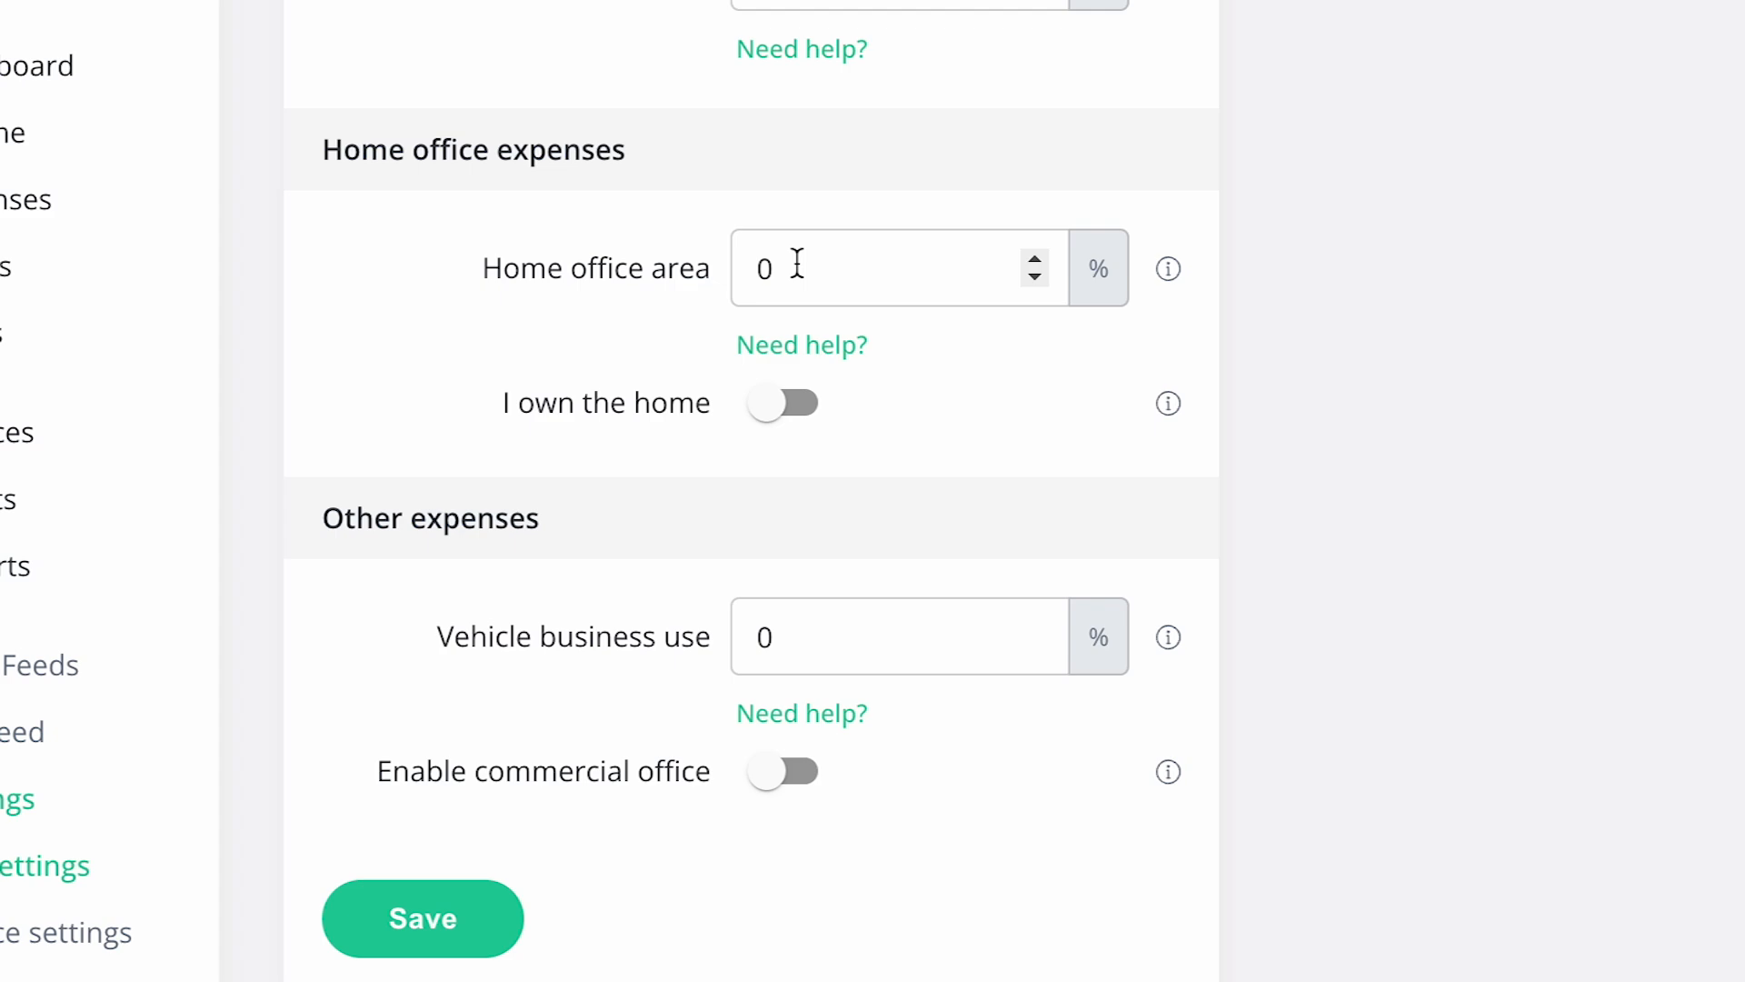
# Step: Set the home office area to 15% in the home office expenses settings
pyautogui.click(797, 263)
pyautogui.press('BackSpace')
pyautogui.write('15')
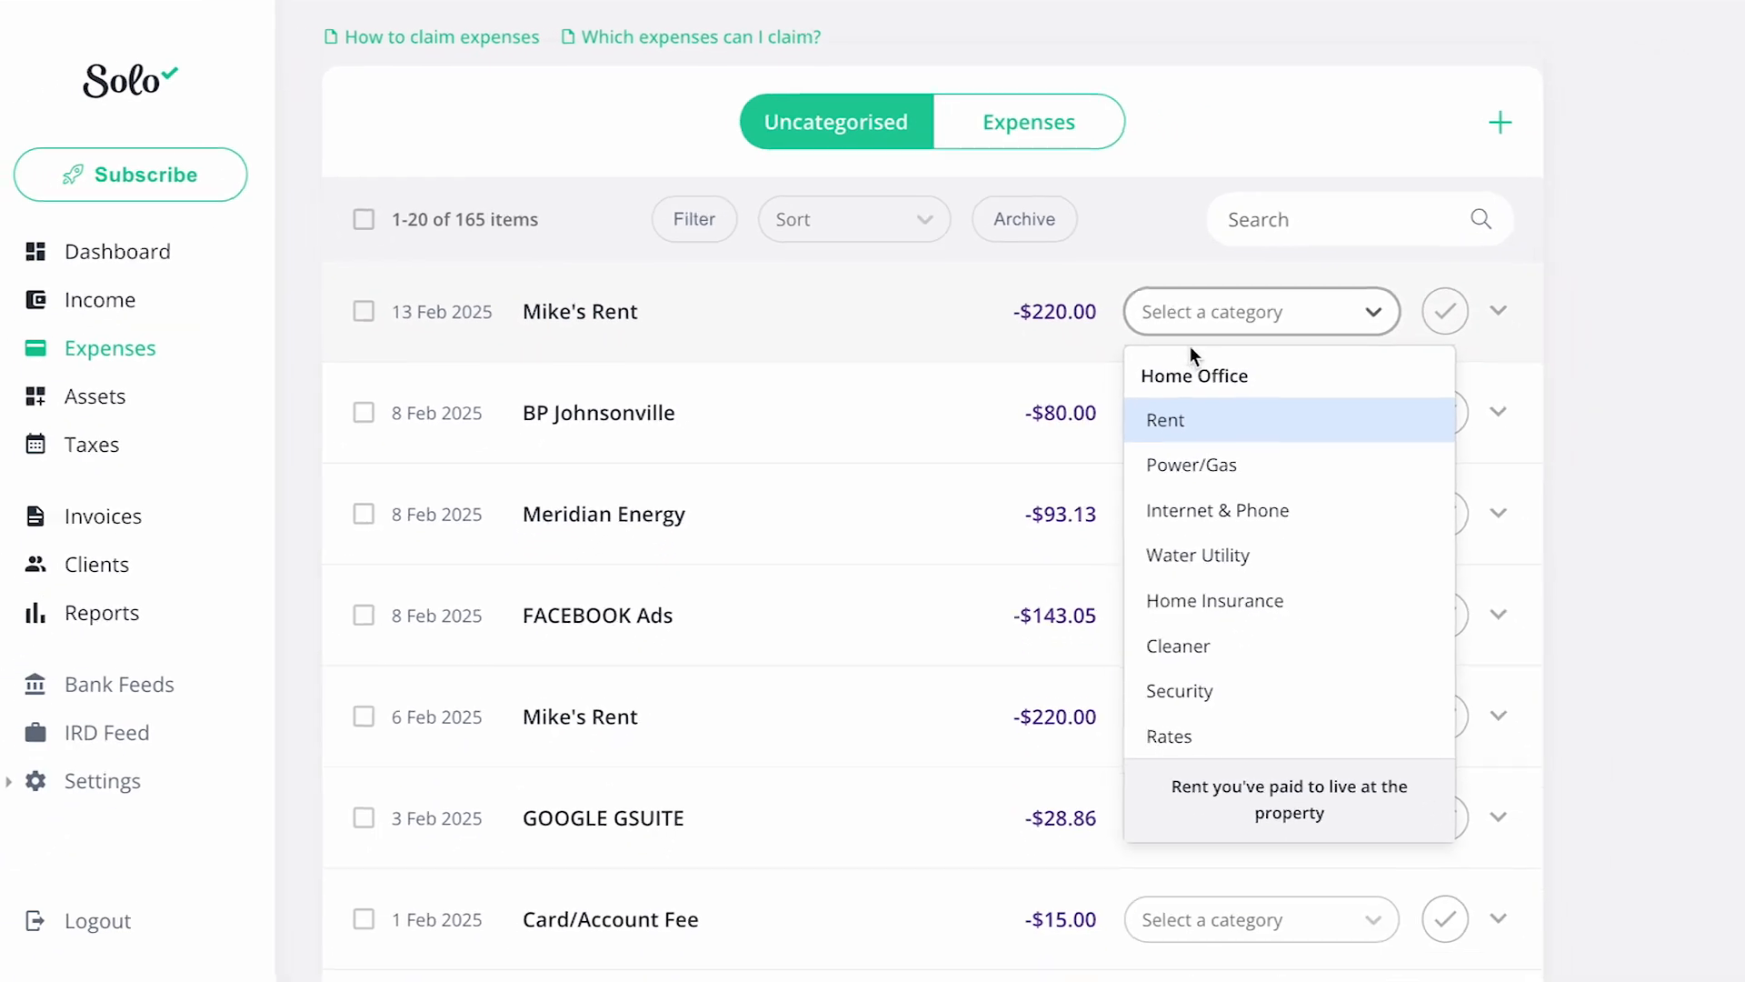
# Step: Categorise the 13 Feb 2025 rent payment as Rent, and check its GST amount and deduction rate in the transaction details
pyautogui.click(1268, 416)
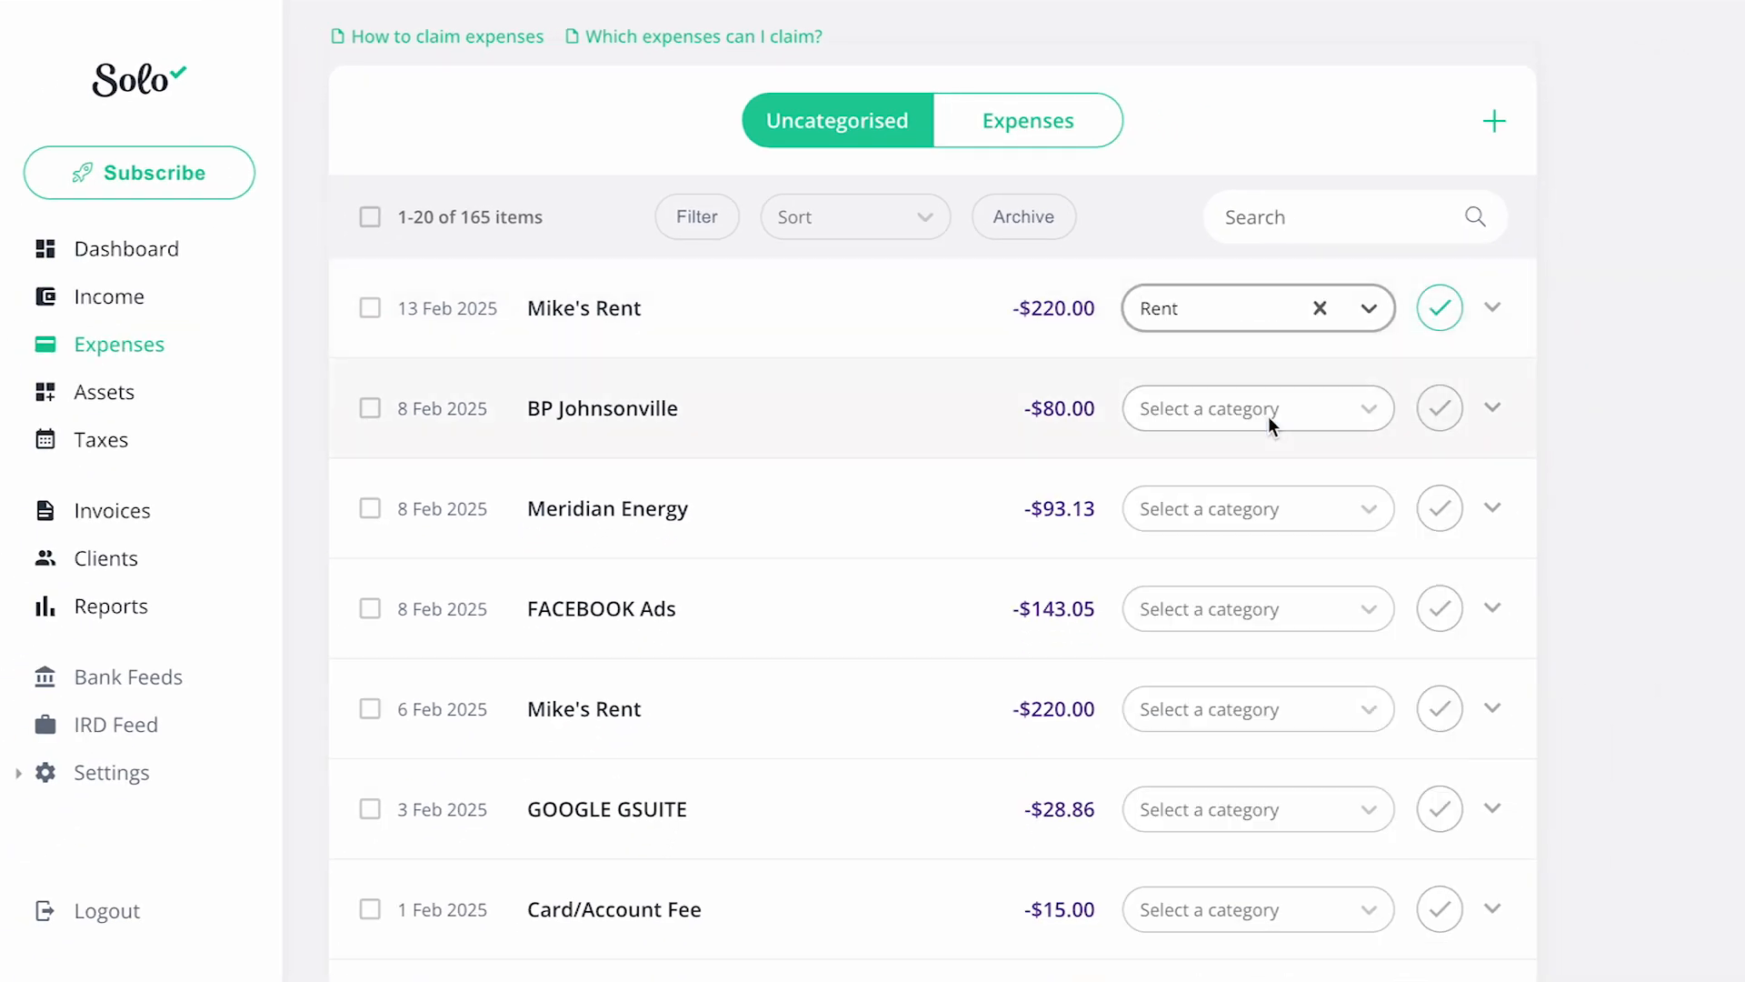
pyautogui.click(1441, 313)
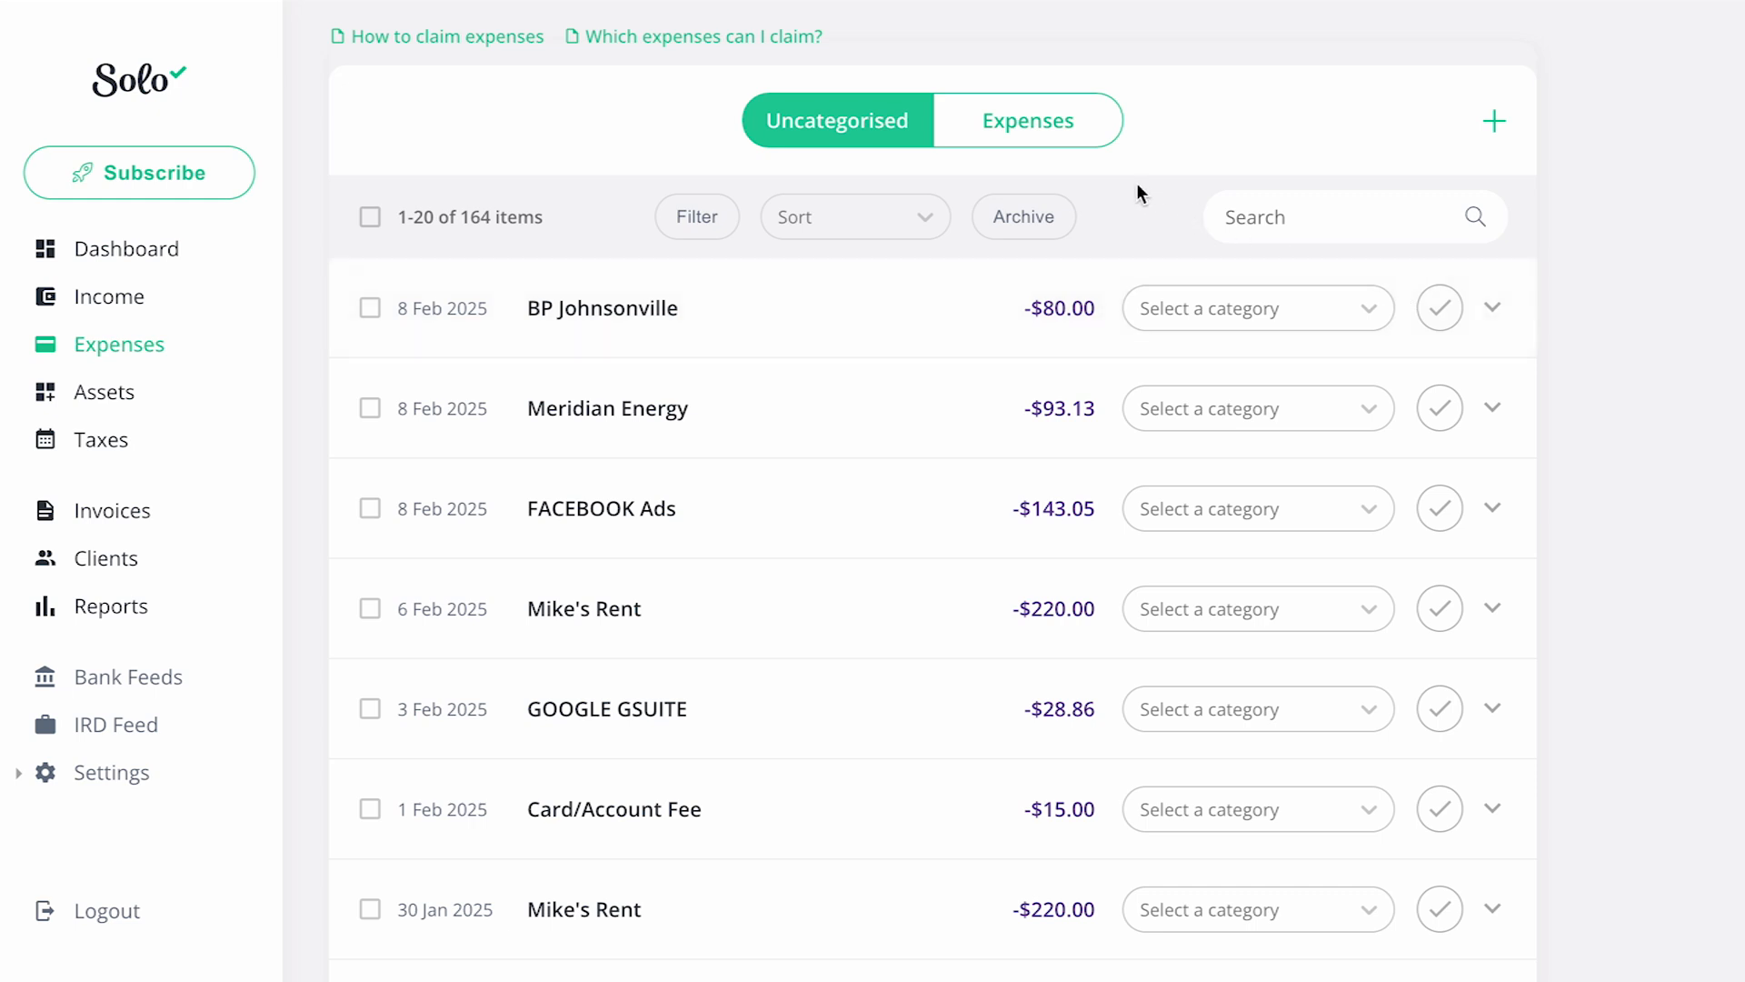
pyautogui.click(1068, 143)
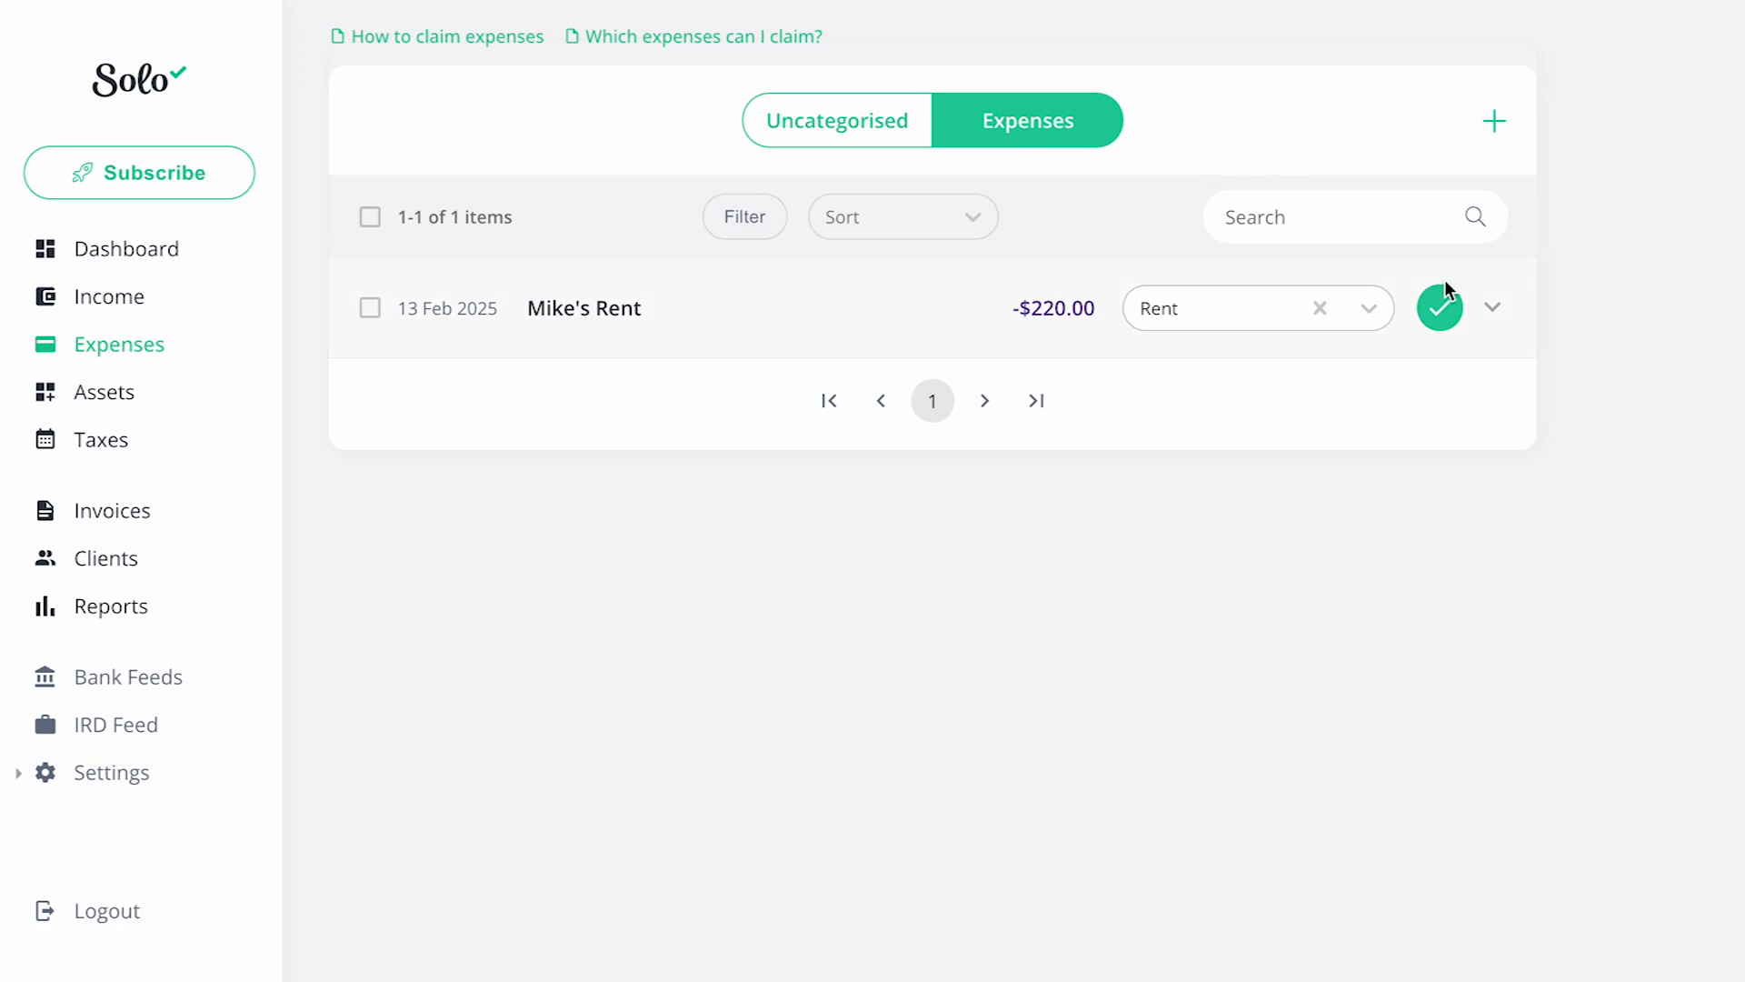
pyautogui.click(1494, 305)
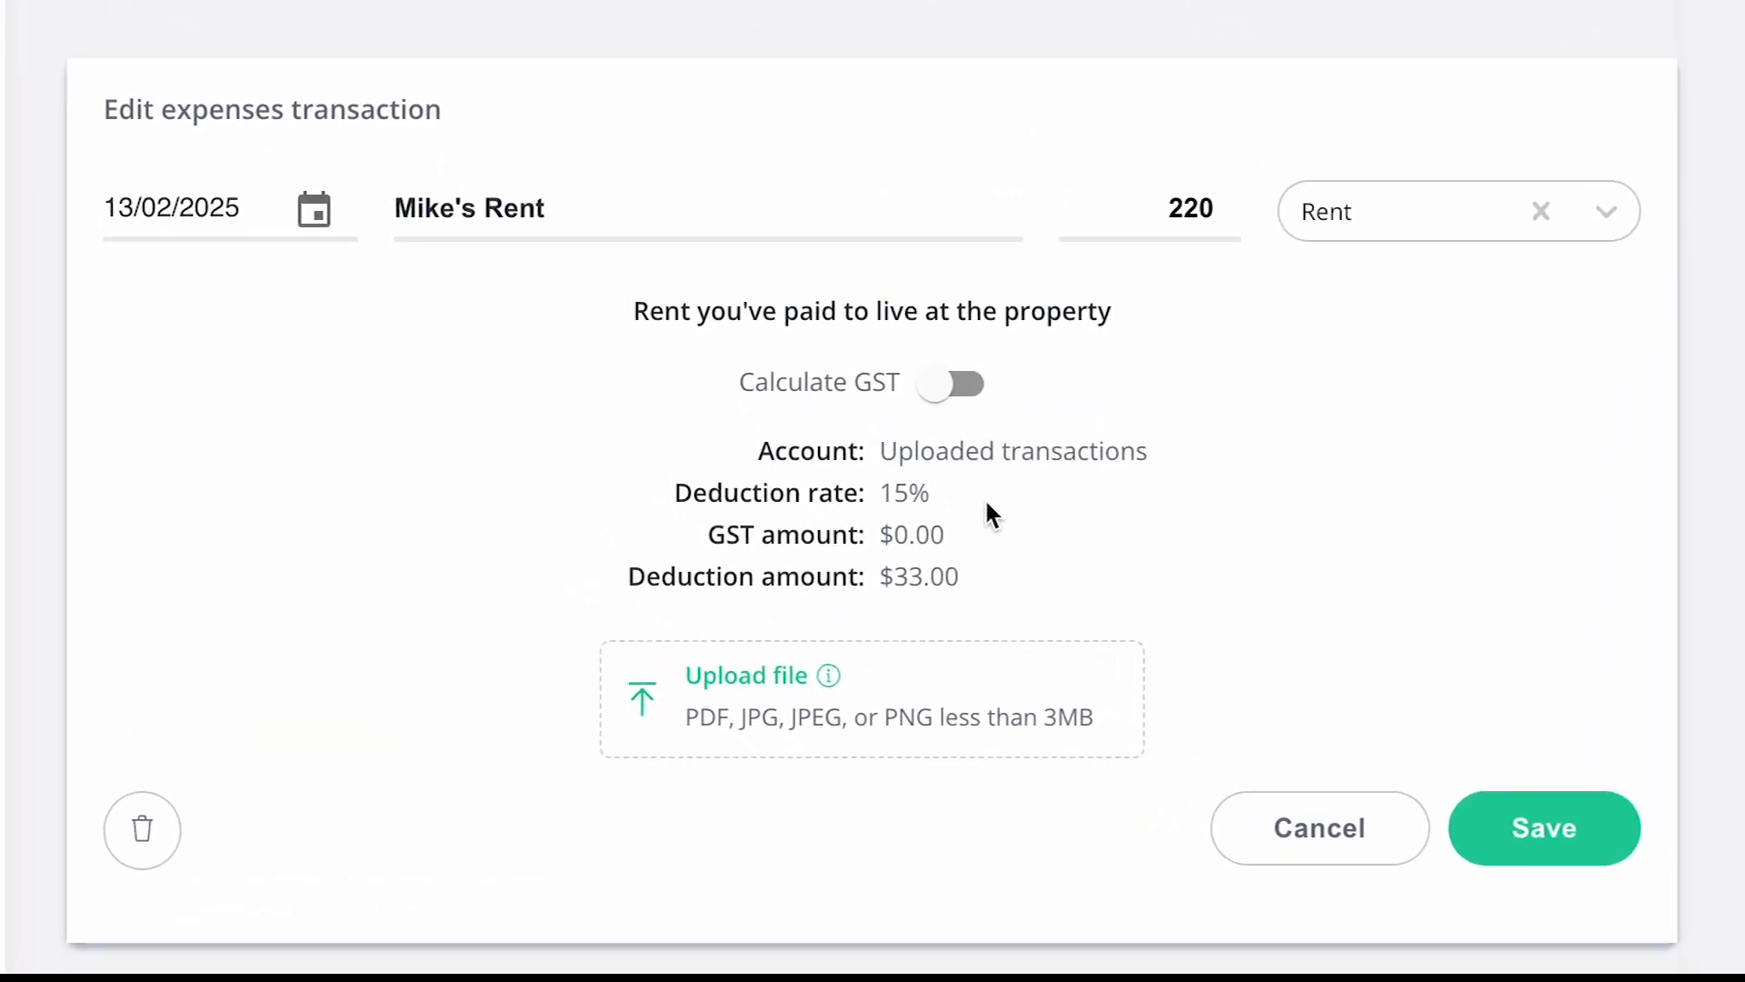
pyautogui.moveTo(945, 537); pyautogui.dragTo(879, 536)
pyautogui.click(941, 499)
pyautogui.moveTo(923, 491); pyautogui.dragTo(877, 495)
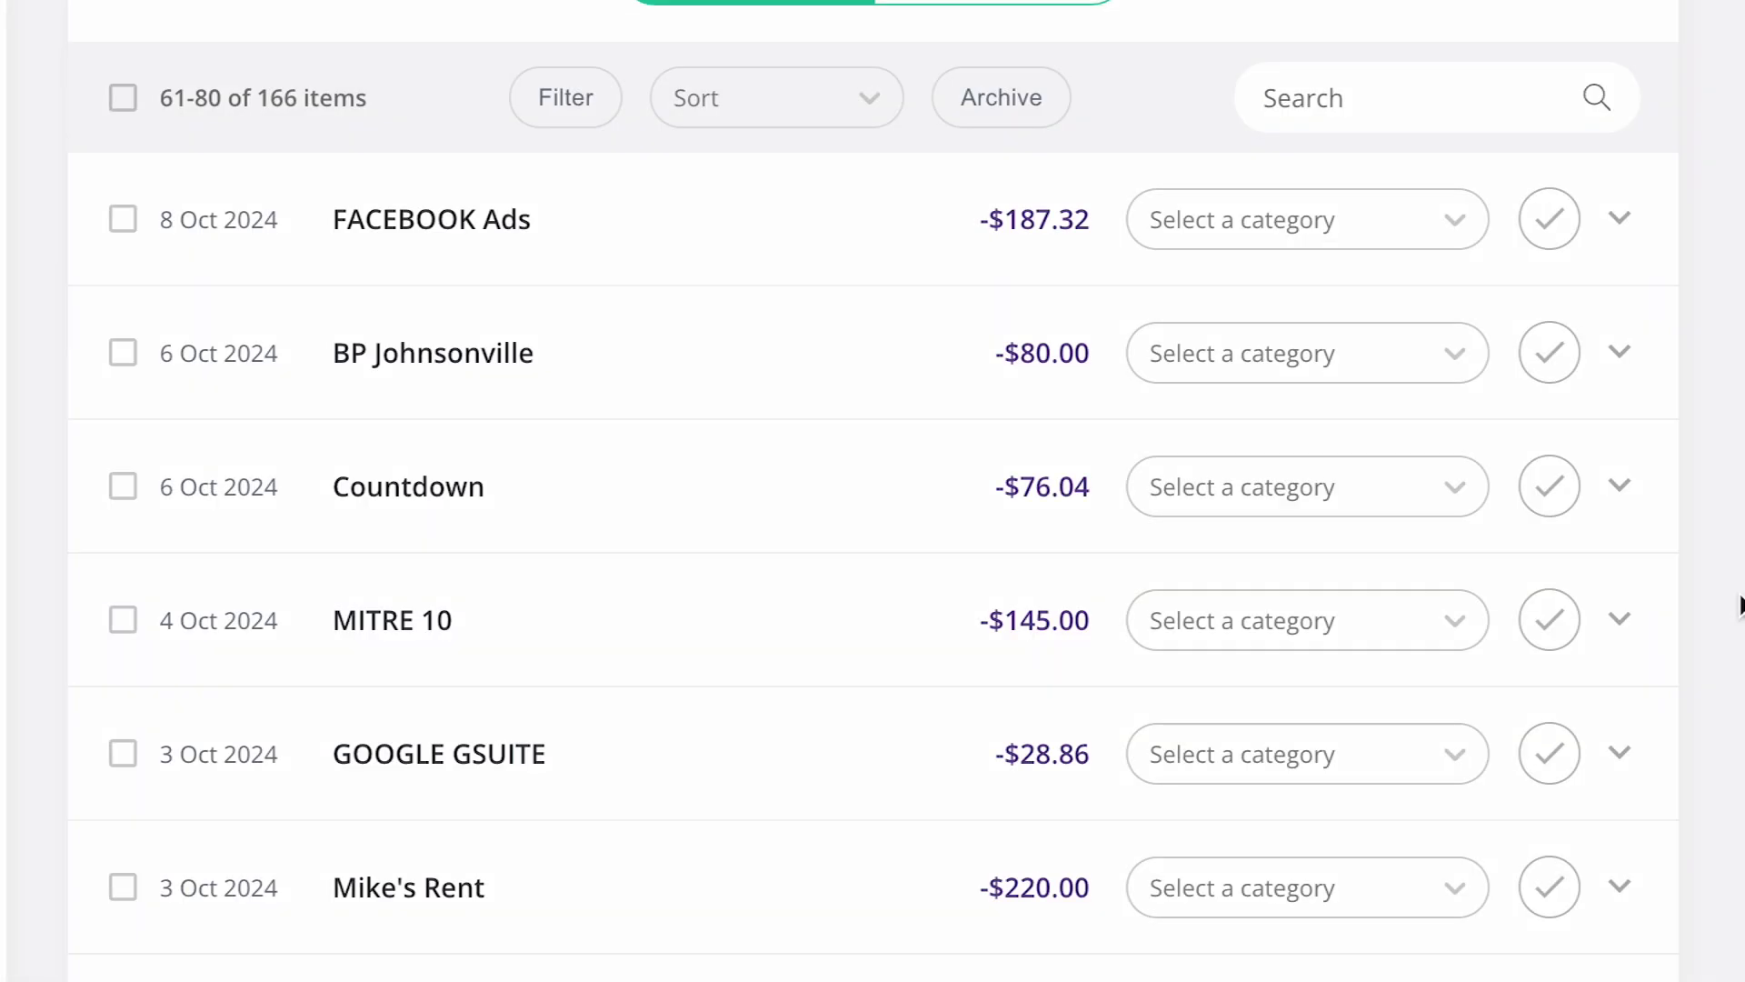
# Step: Archive the 6 Oct 2024 Countdown expense as a personal transaction
pyautogui.click(1197, 468)
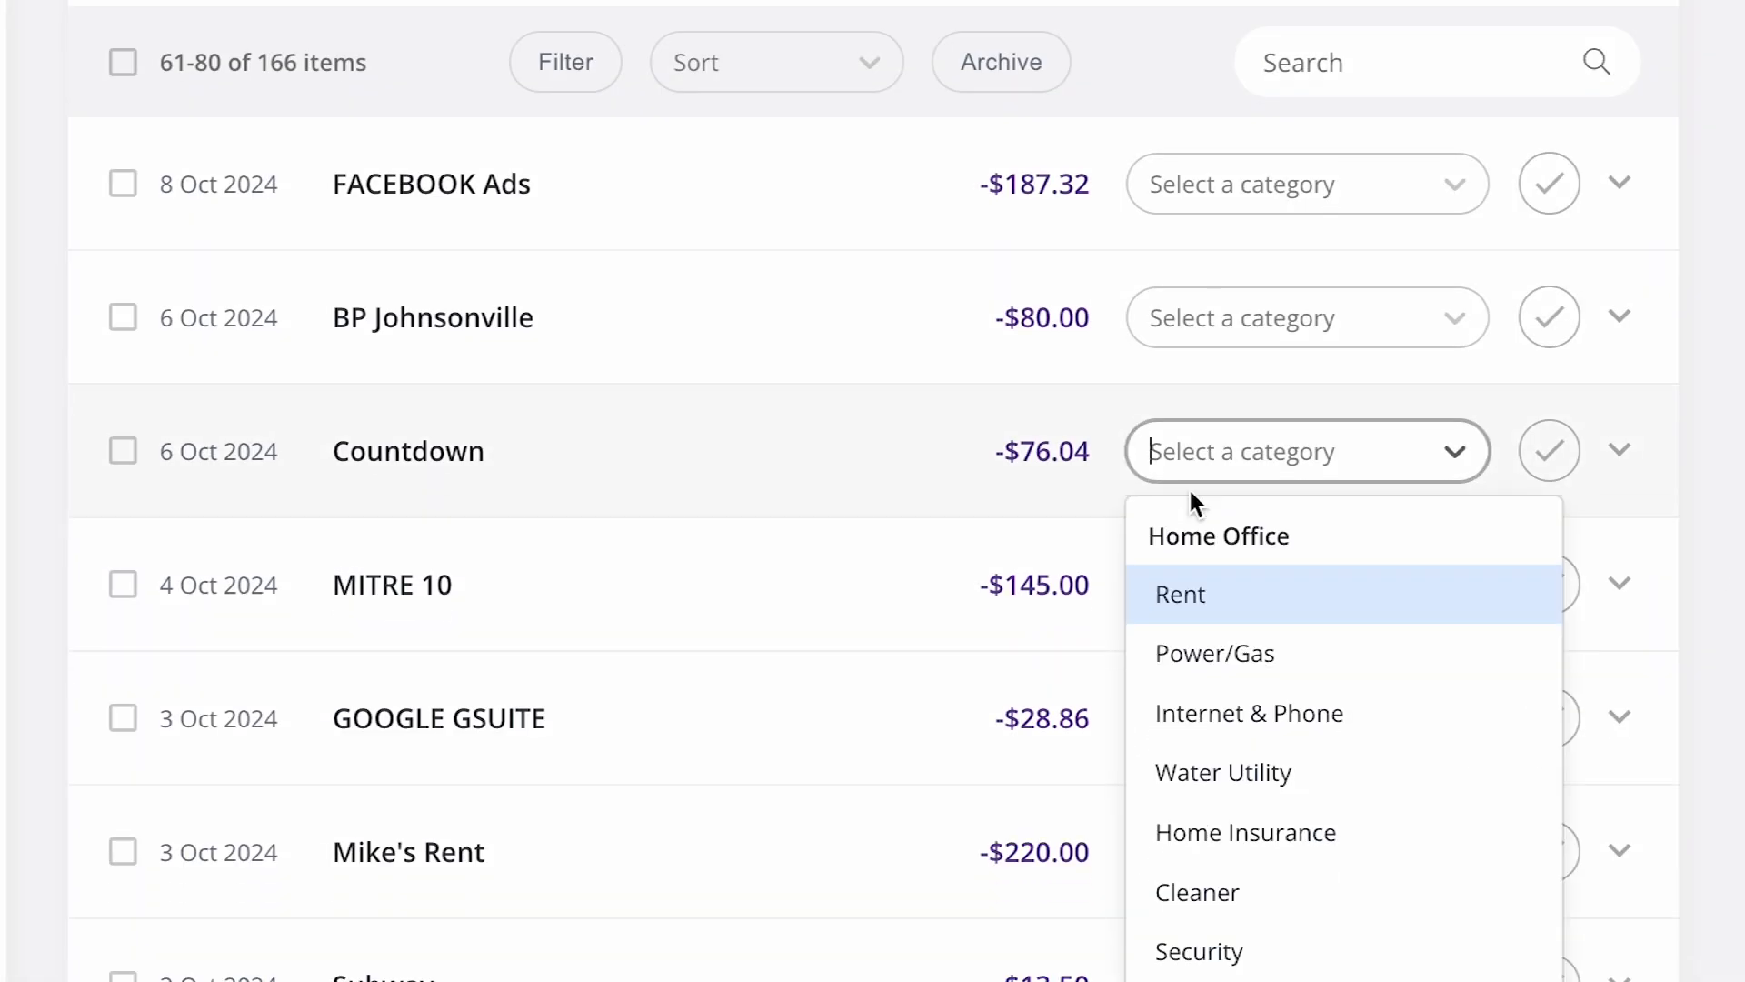
pyautogui.write('arch')
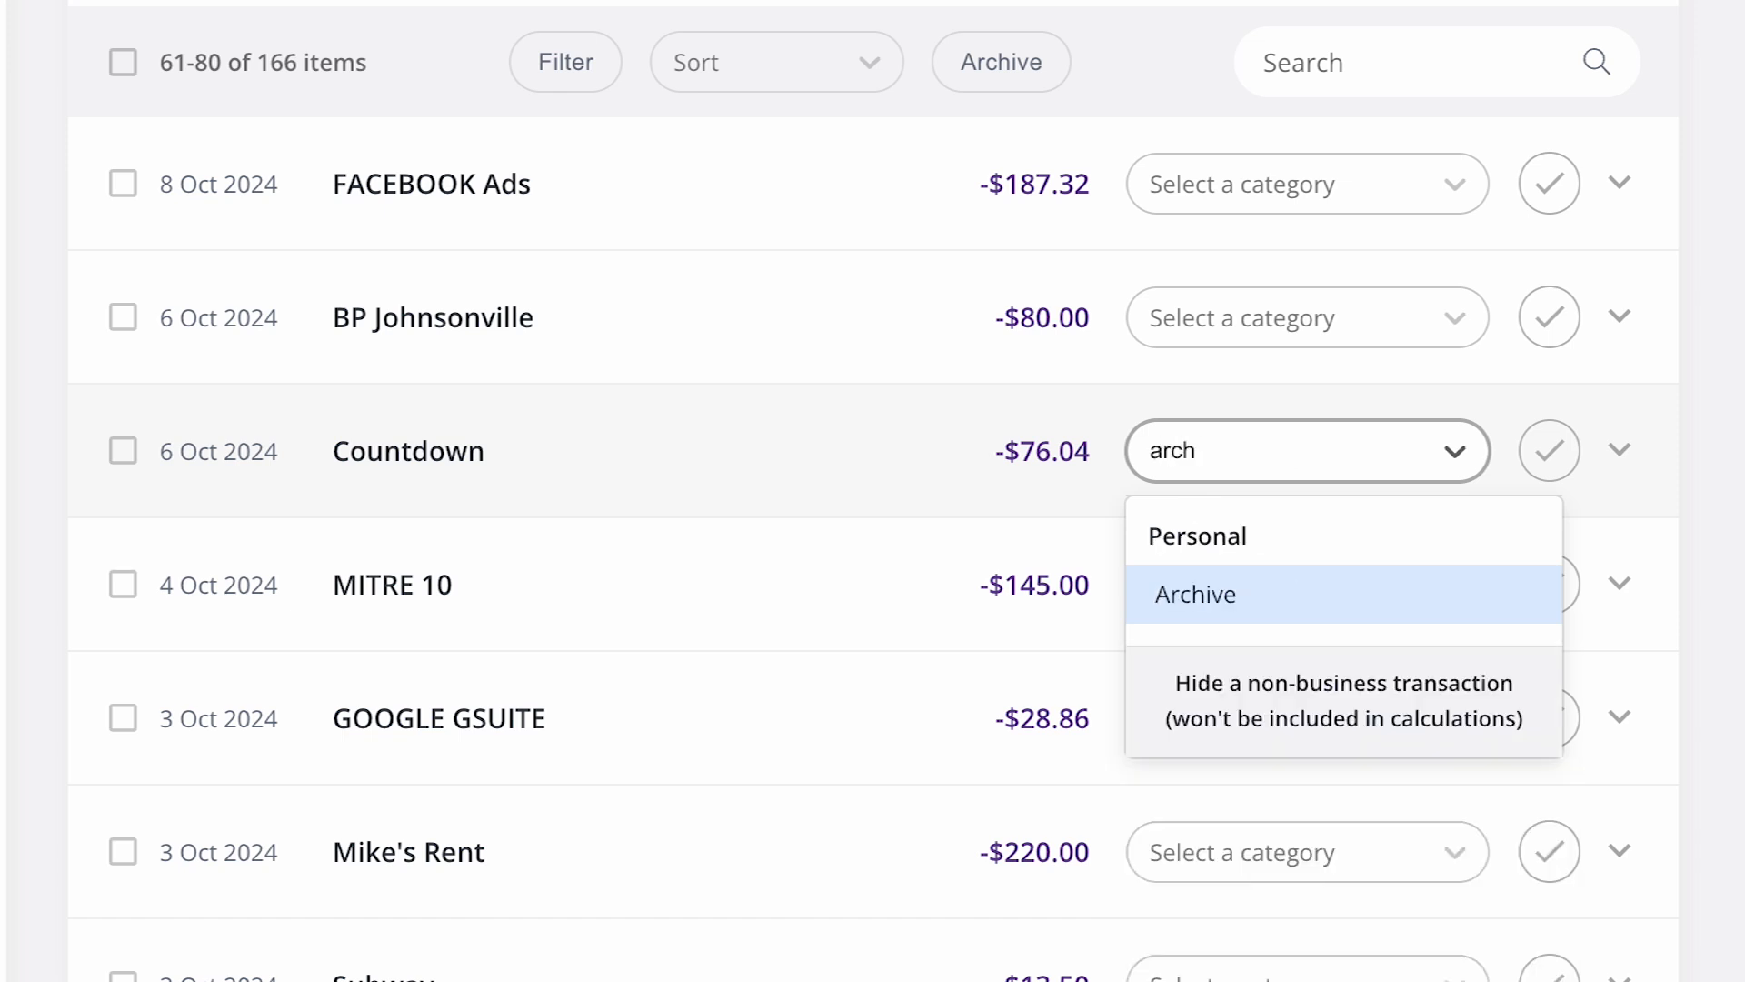
pyautogui.click(1243, 582)
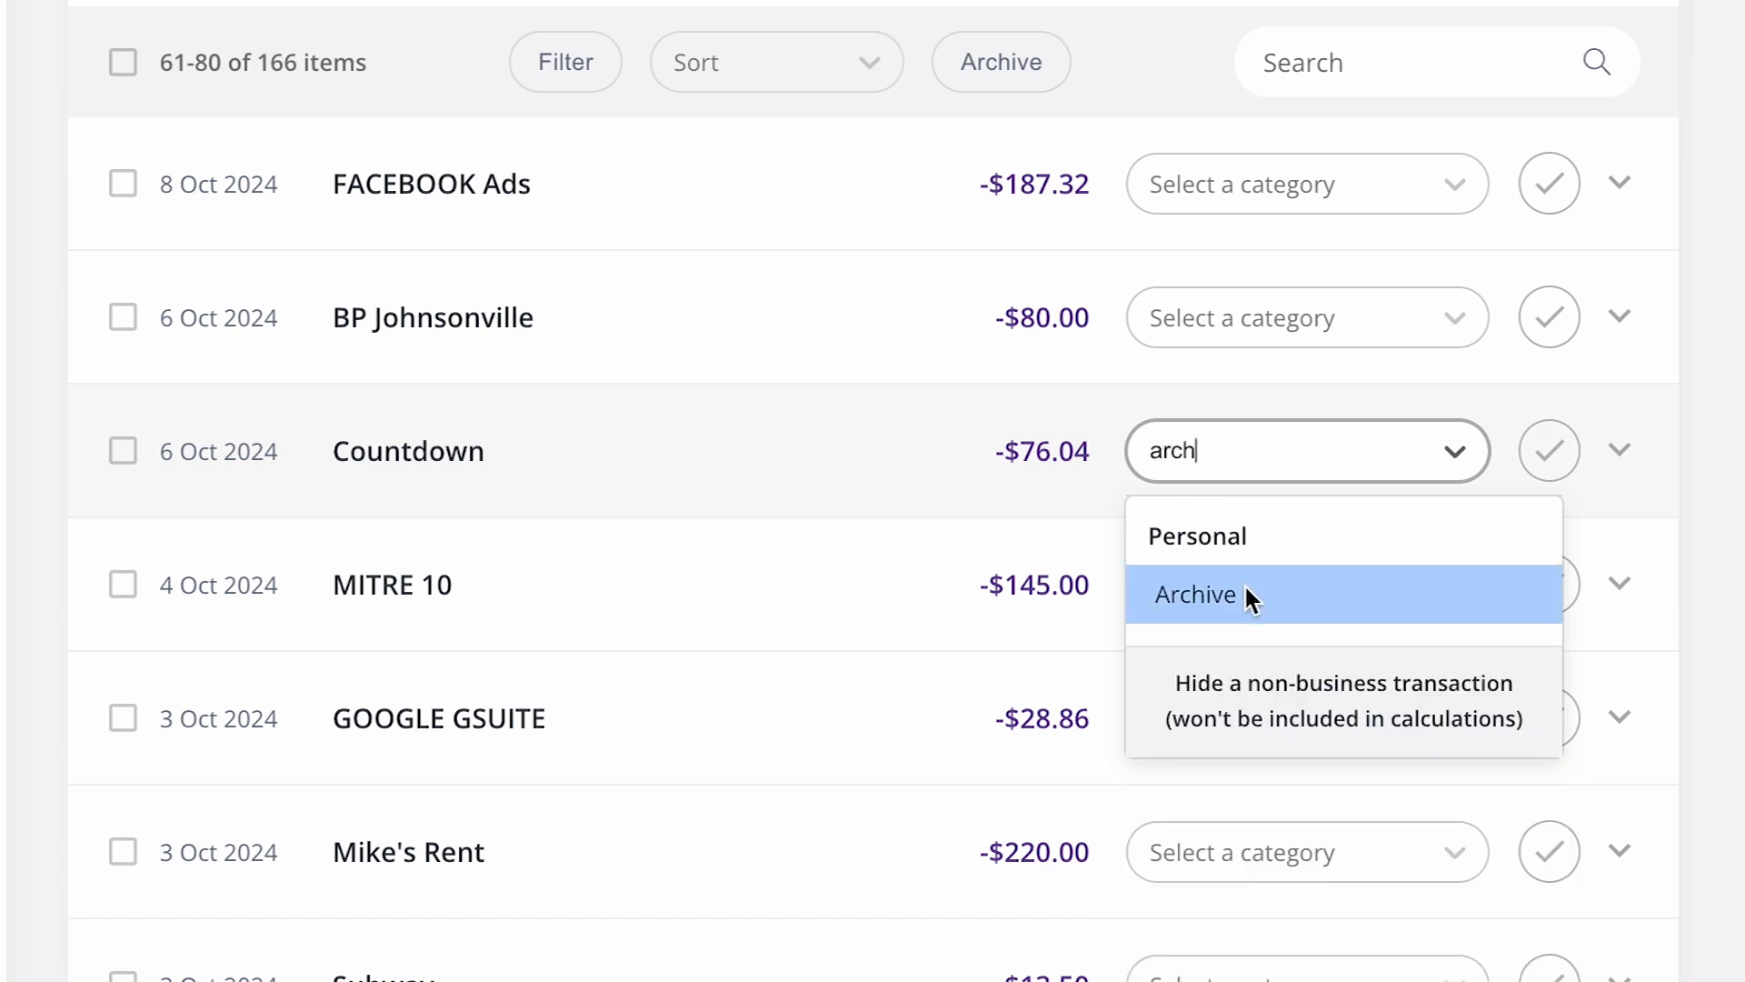
pyautogui.click(1547, 460)
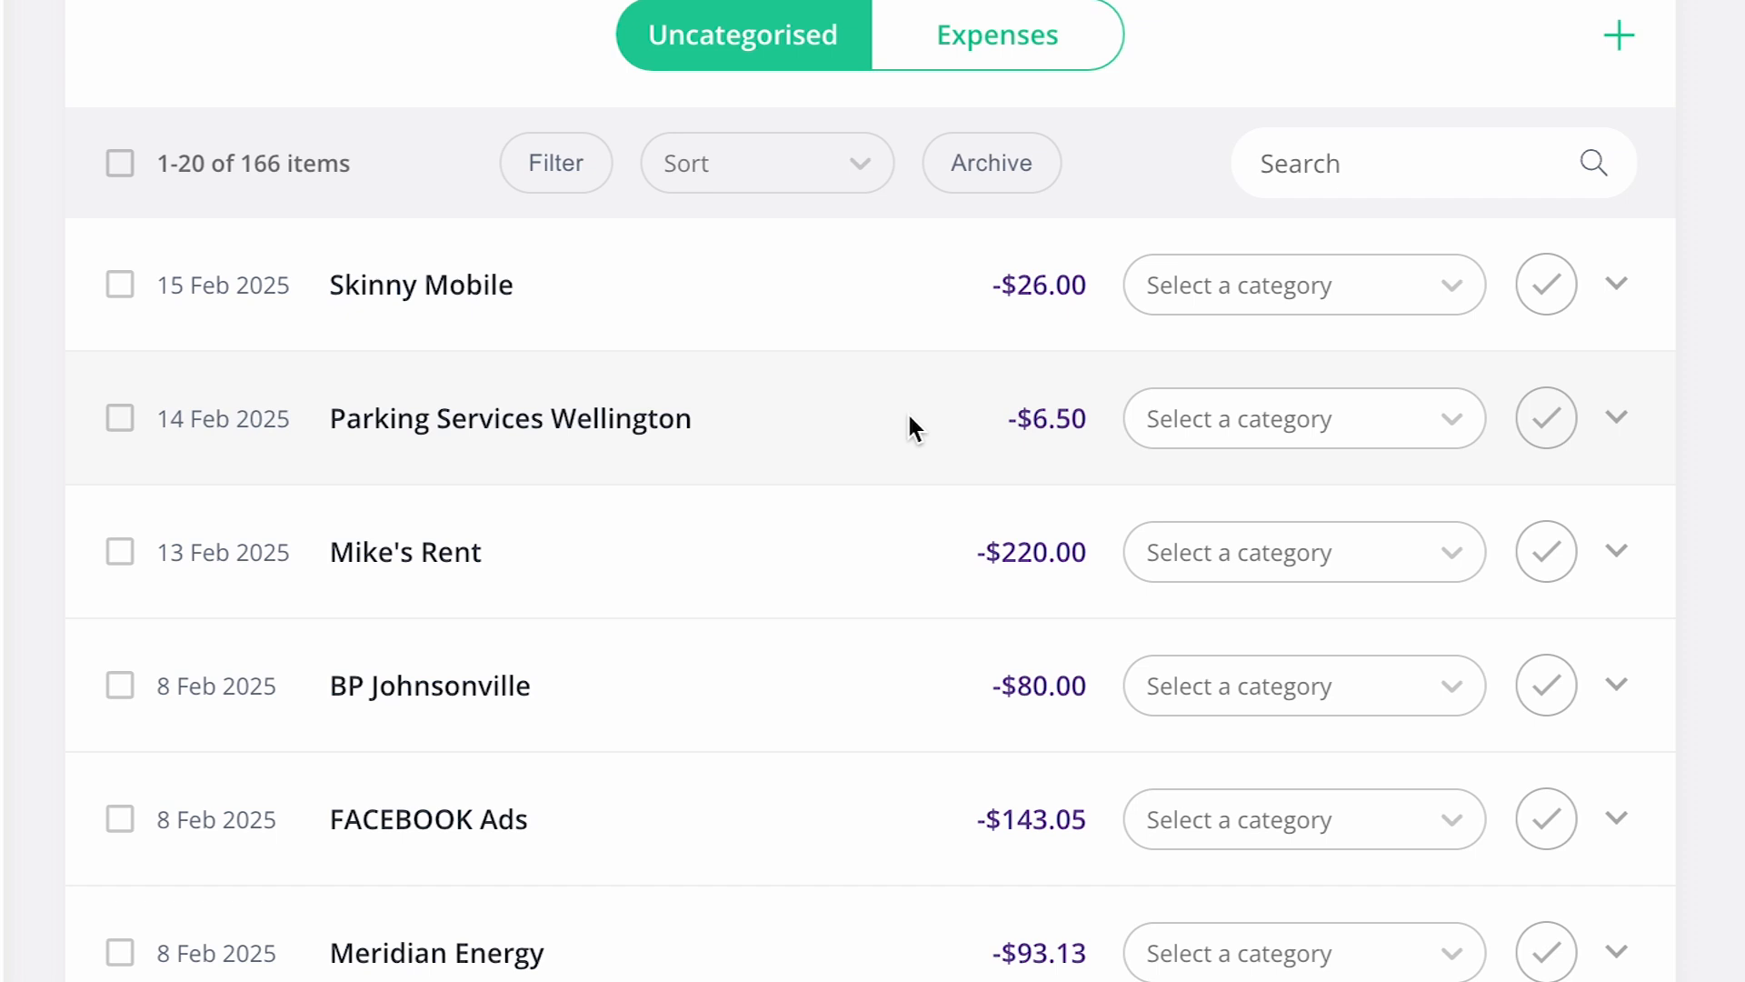
# Step: Find all uncategorised expenses matching "skinny" and assign them the Internet & Phone category in bulk
pyautogui.click(1273, 166)
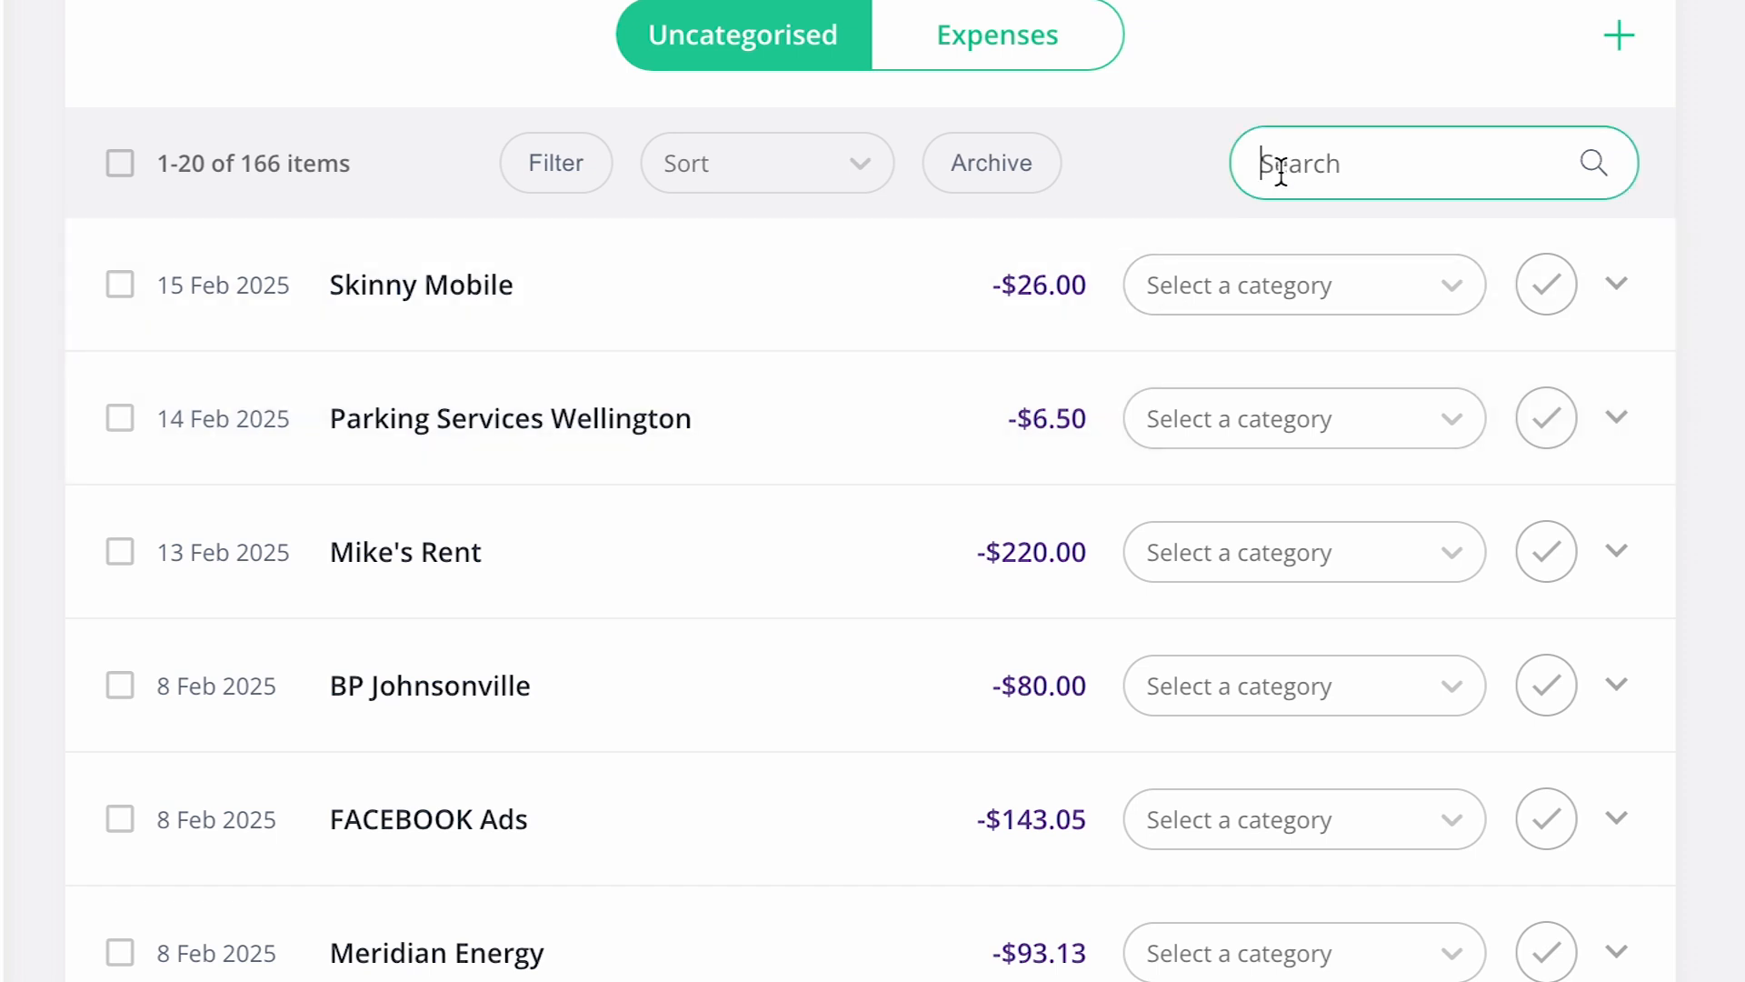
pyautogui.write('skinny')
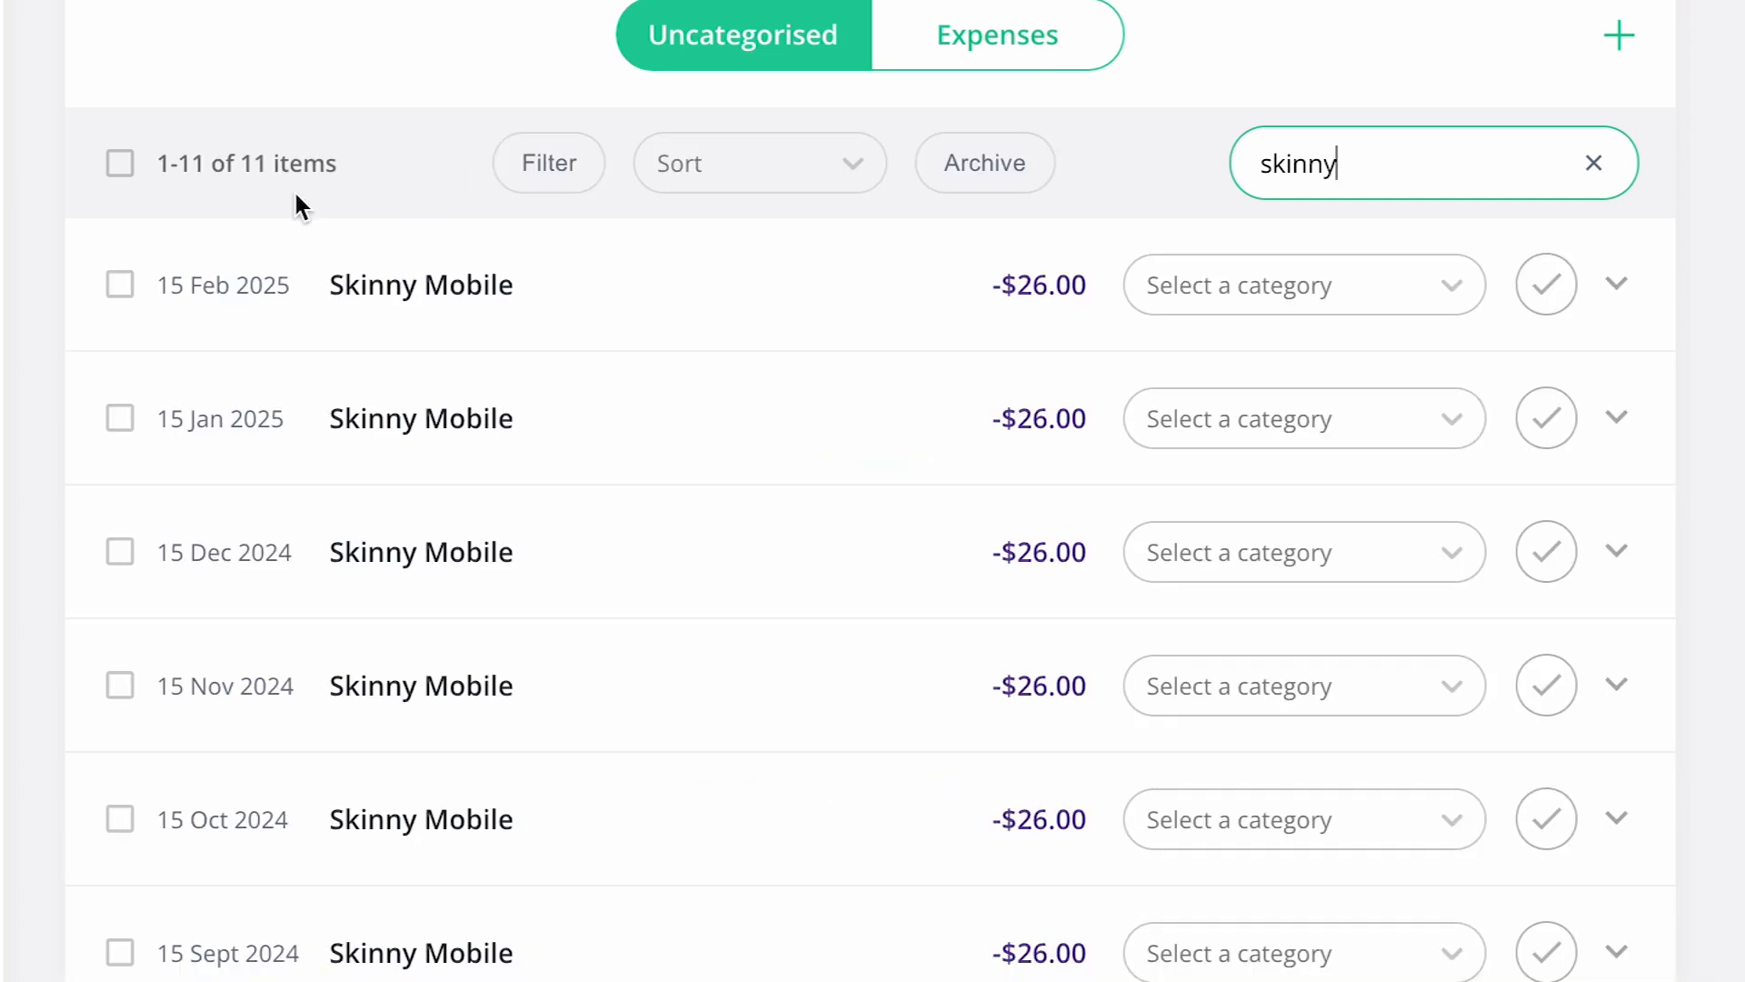
pyautogui.click(120, 164)
pyautogui.click(428, 161)
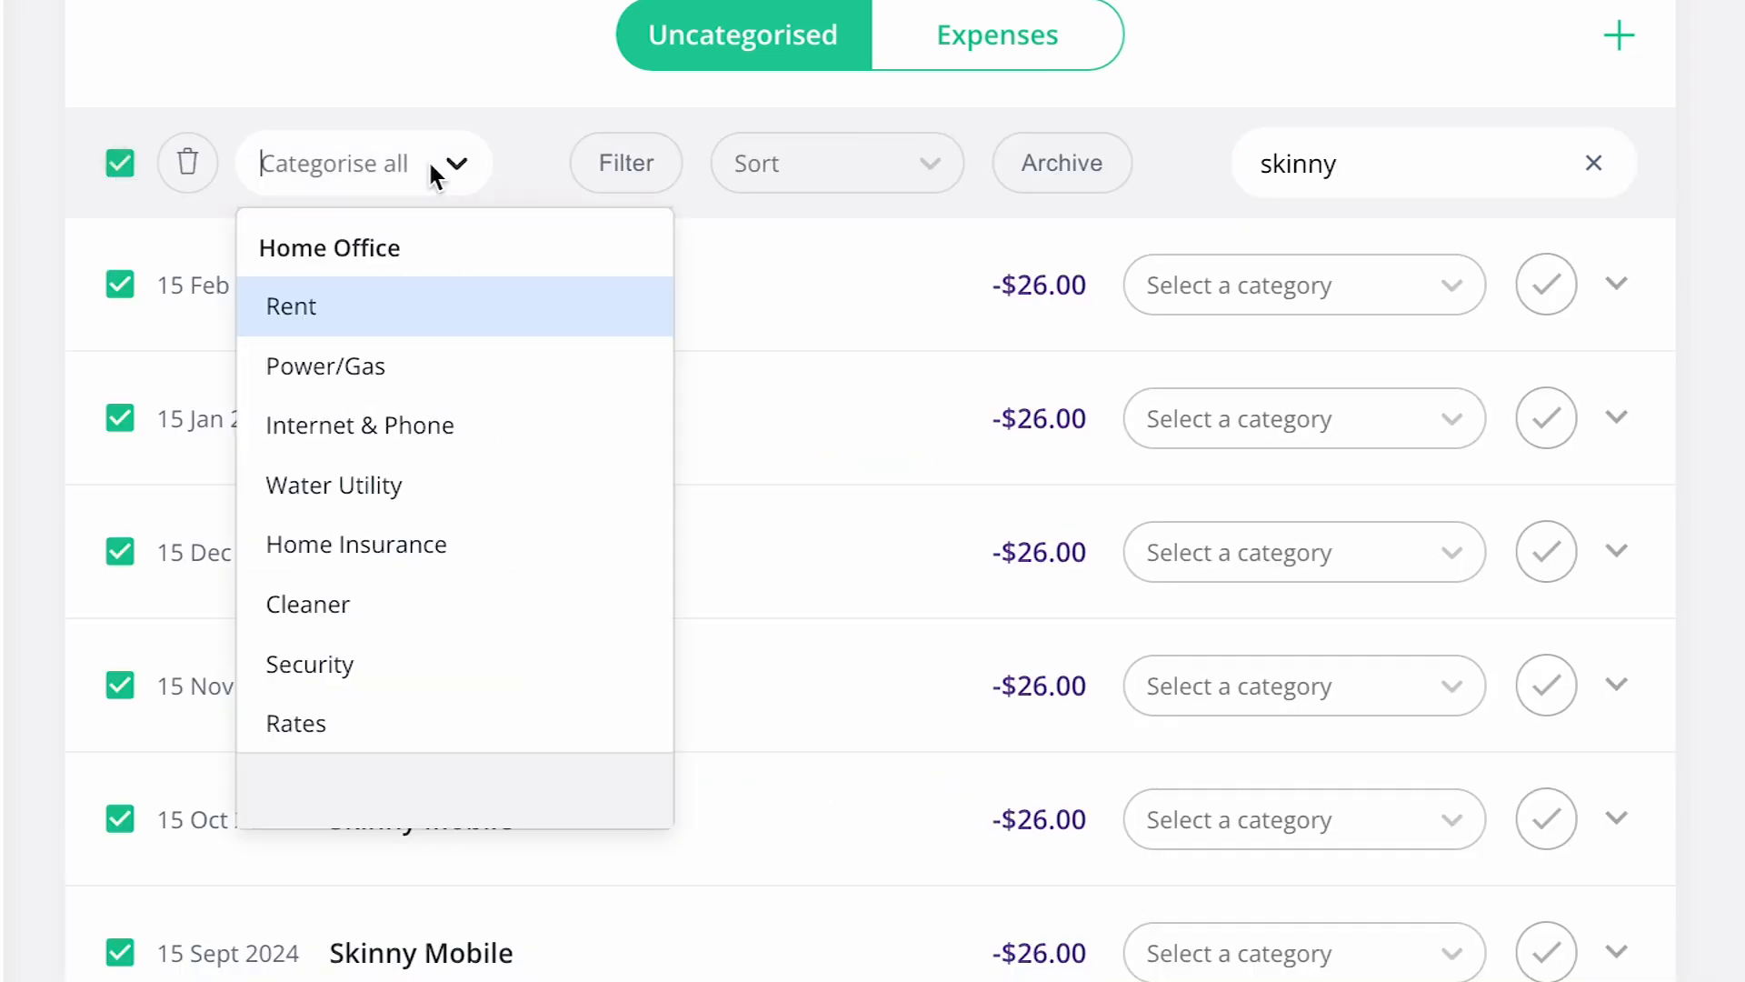
pyautogui.click(431, 420)
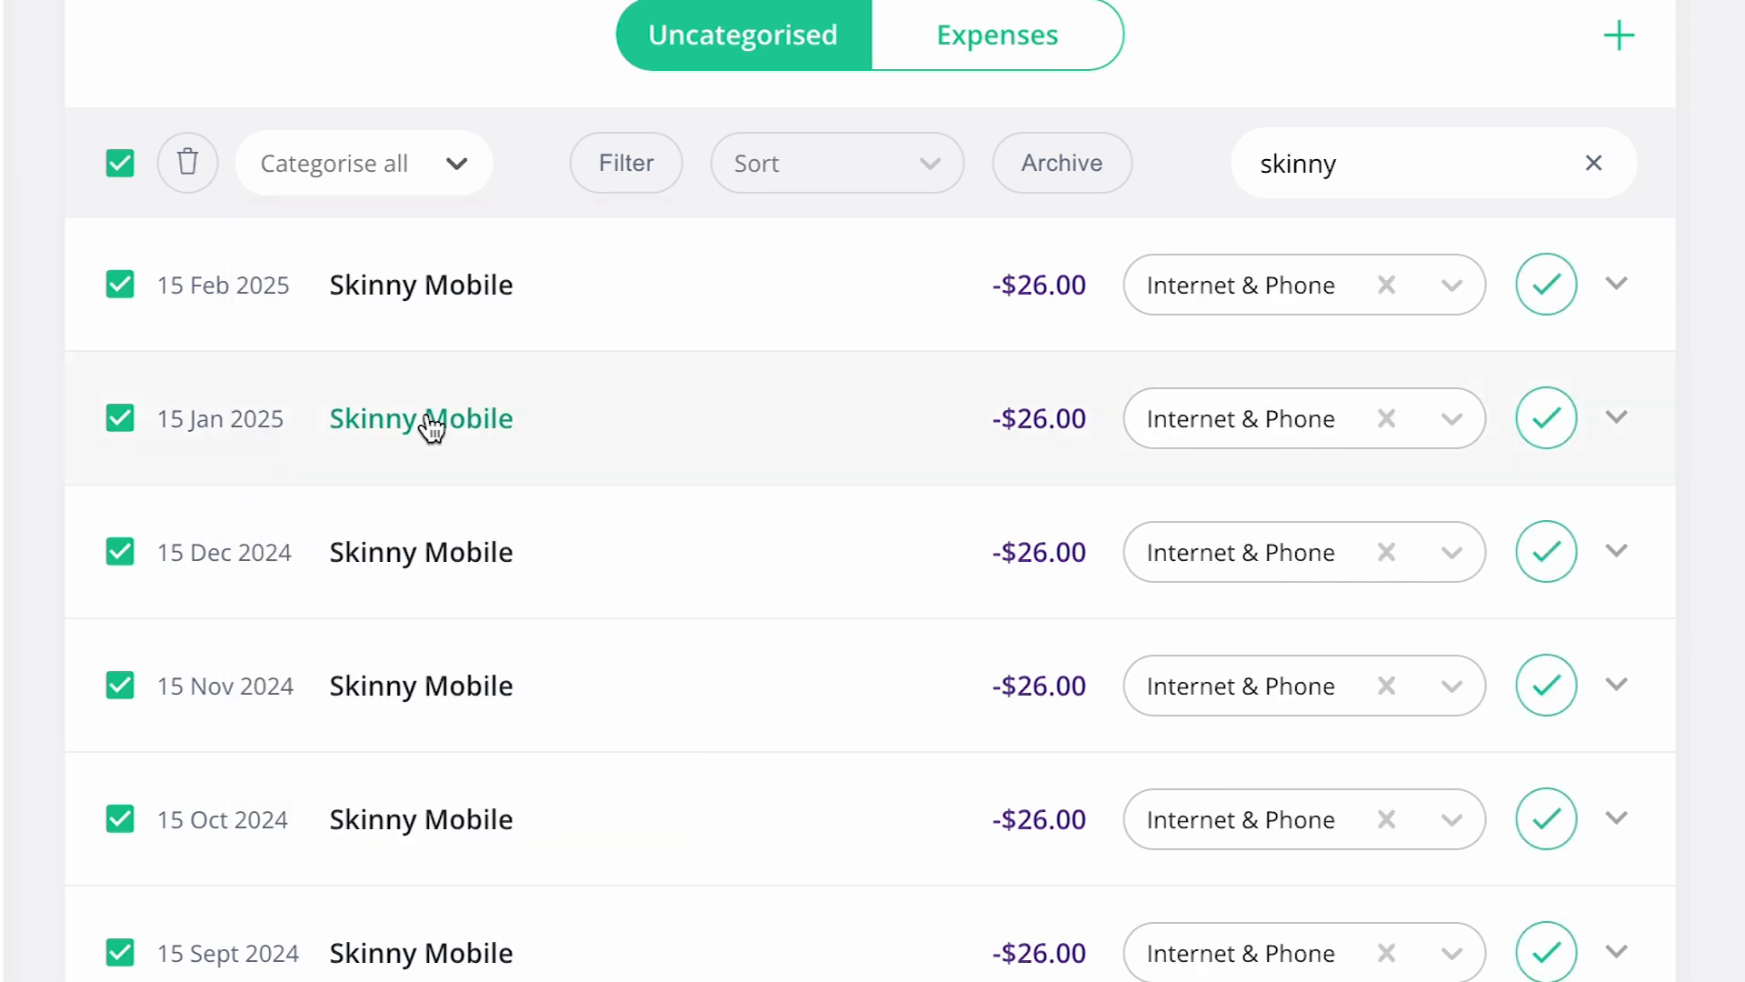
# Step: Confirm the Skinny Mobile expenses one after another under Internet & Phone
pyautogui.click(1546, 291)
pyautogui.click(1548, 292)
pyautogui.click(1548, 291)
pyautogui.click(1547, 292)
pyautogui.click(1548, 292)
pyautogui.click(1548, 292)
pyautogui.click(1548, 292)
pyautogui.click(1548, 292)
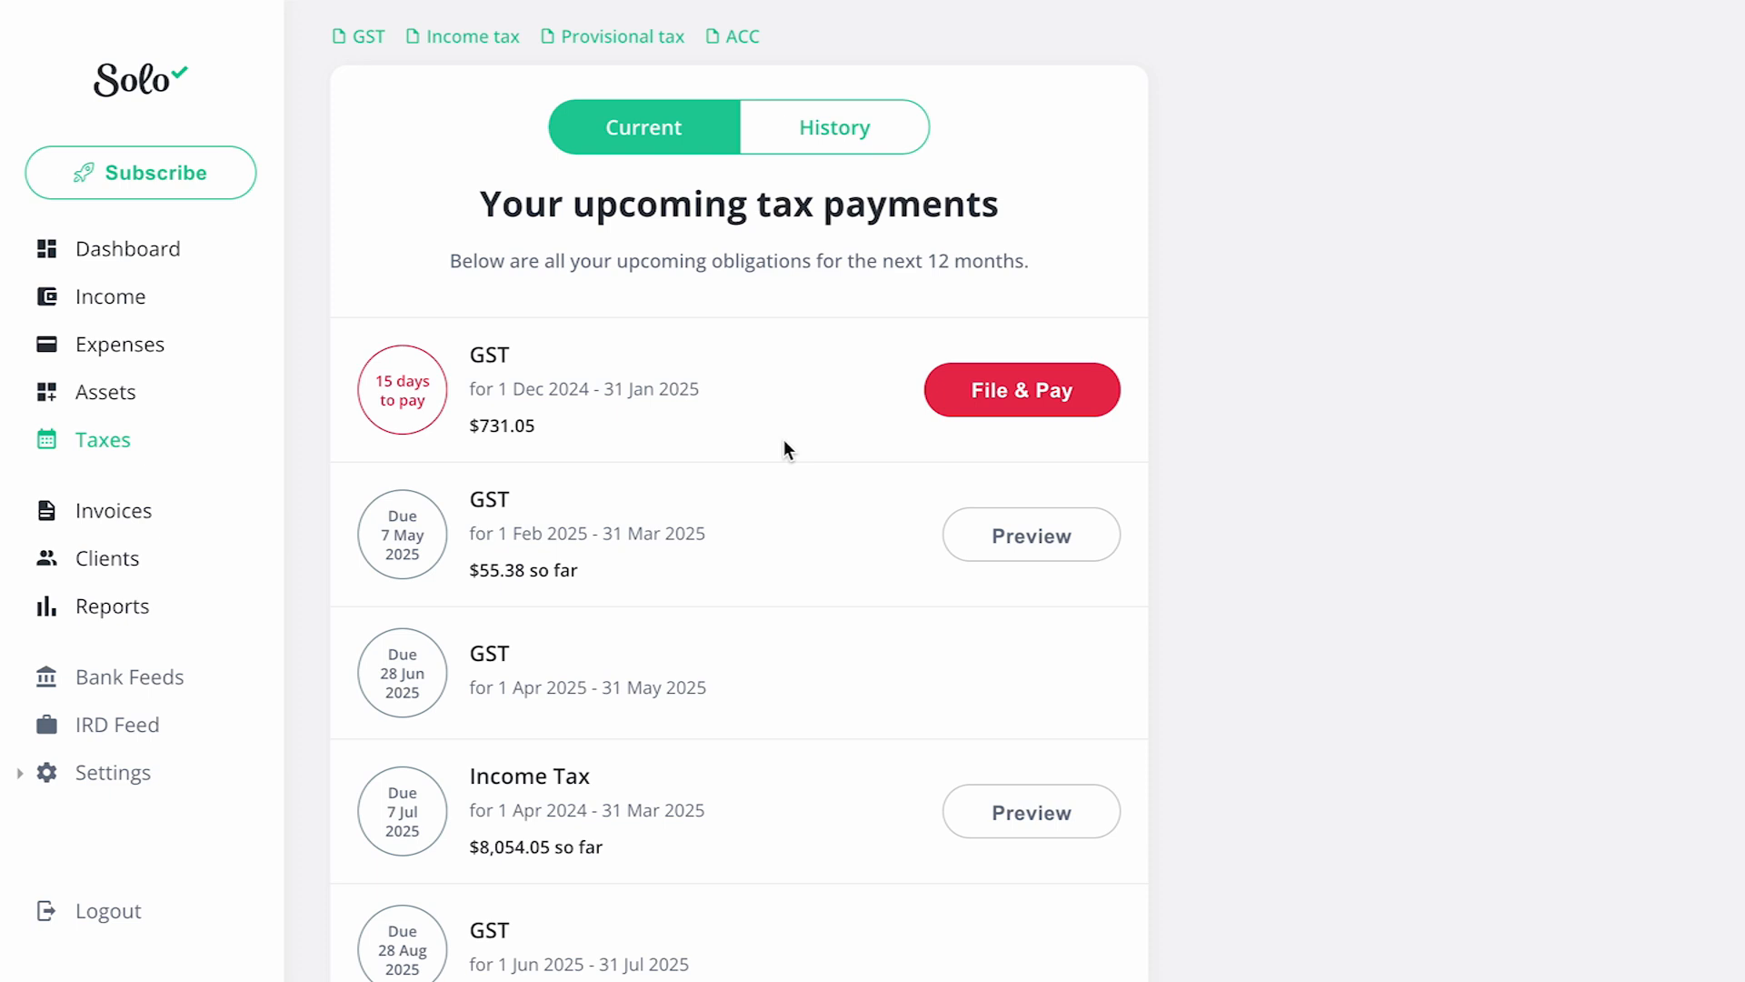
# Step: Open the 1 Dec 2024 - 31 Jan 2025 GST return, and in myIR enter 827.52 as total GST collected and 500 as zero-rated supplies
pyautogui.click(961, 397)
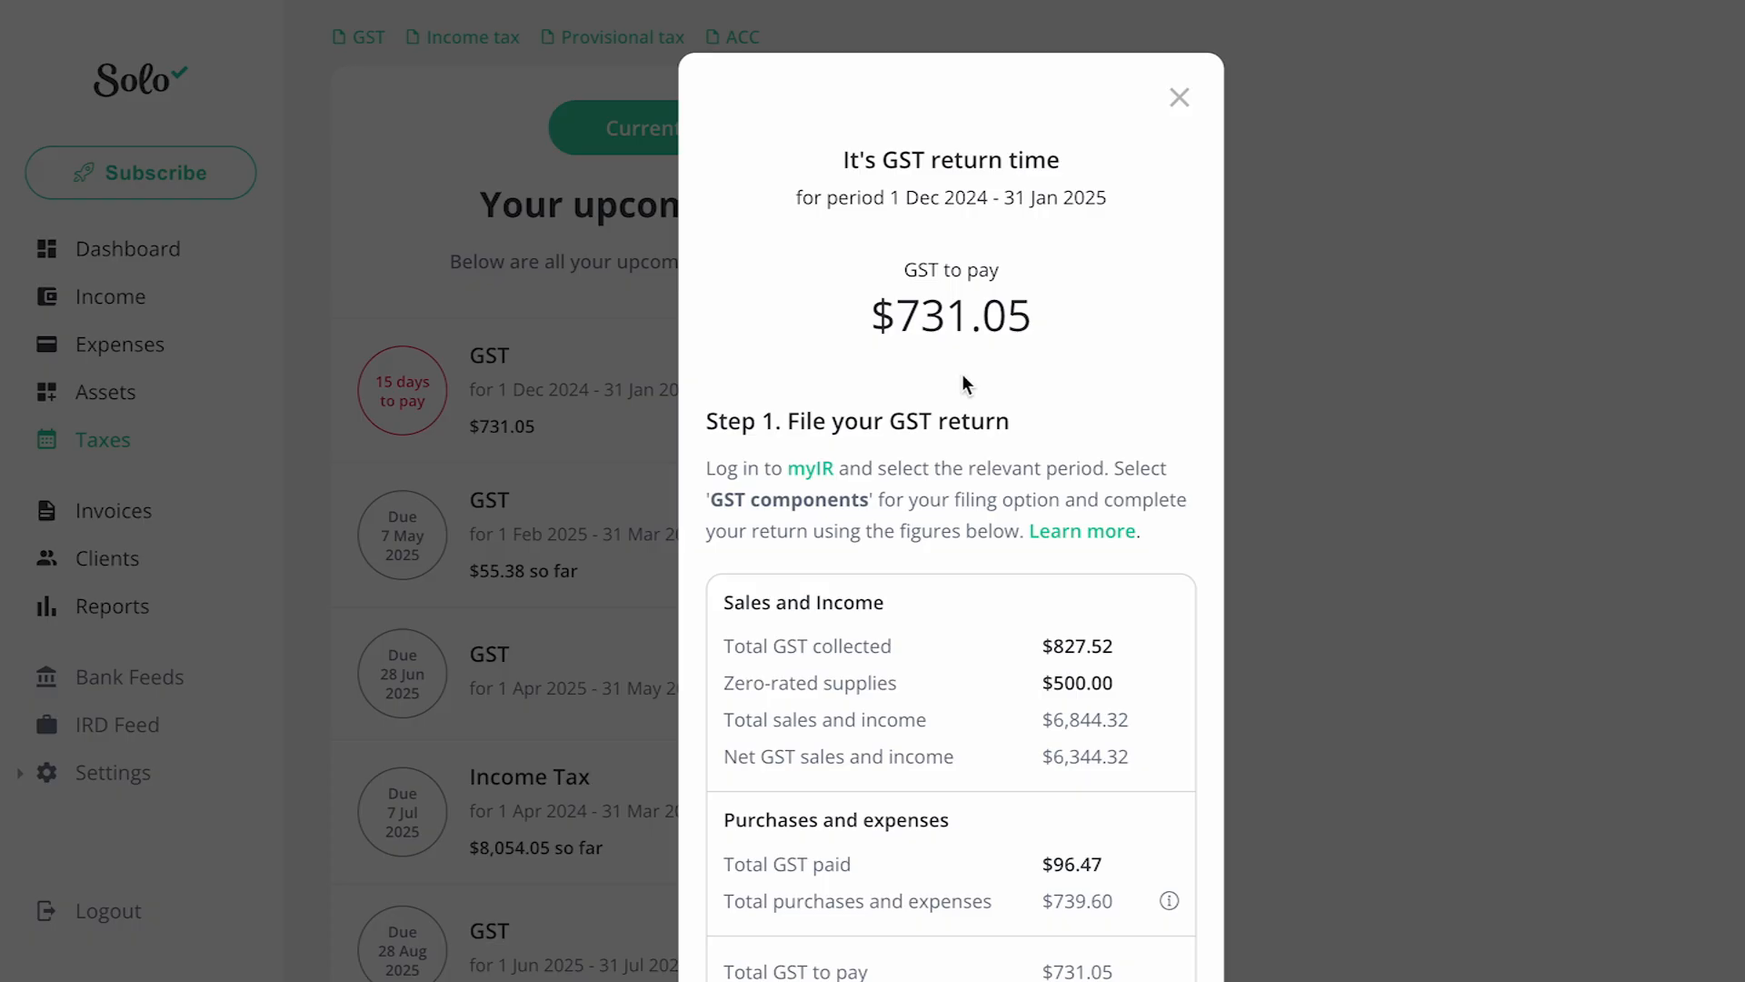
pyautogui.scroll(-3, 961, 383)
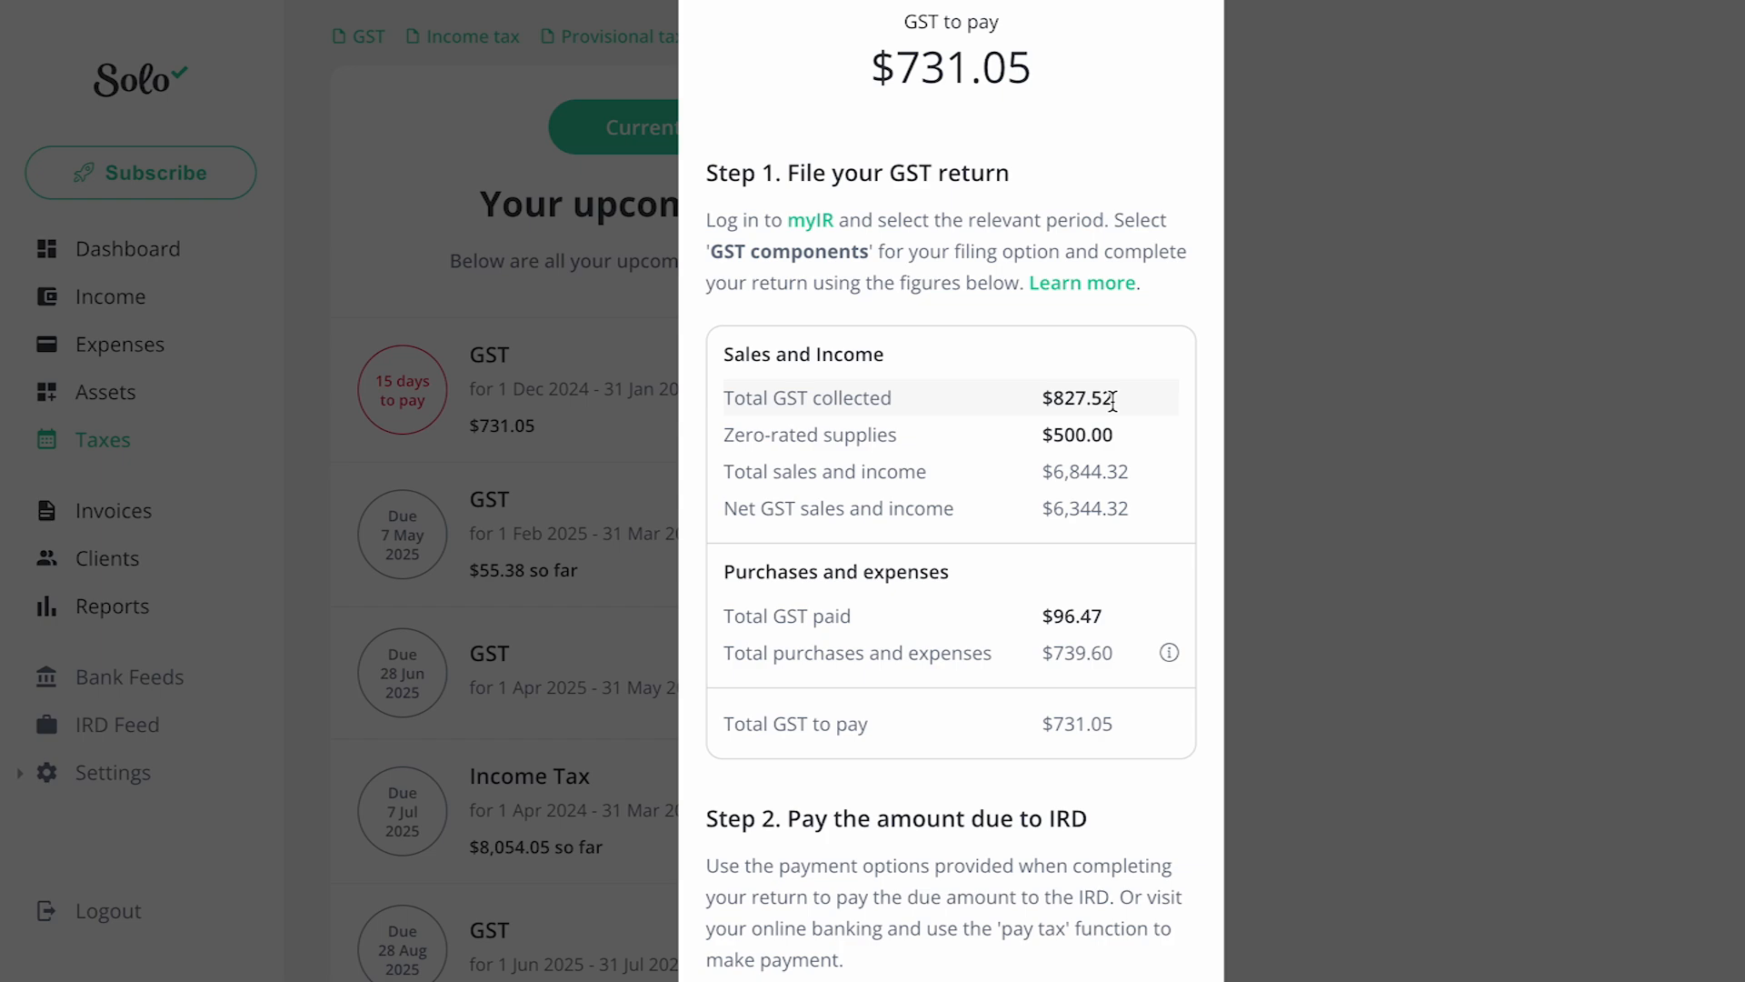
pyautogui.moveTo(1112, 400); pyautogui.dragTo(1045, 400)
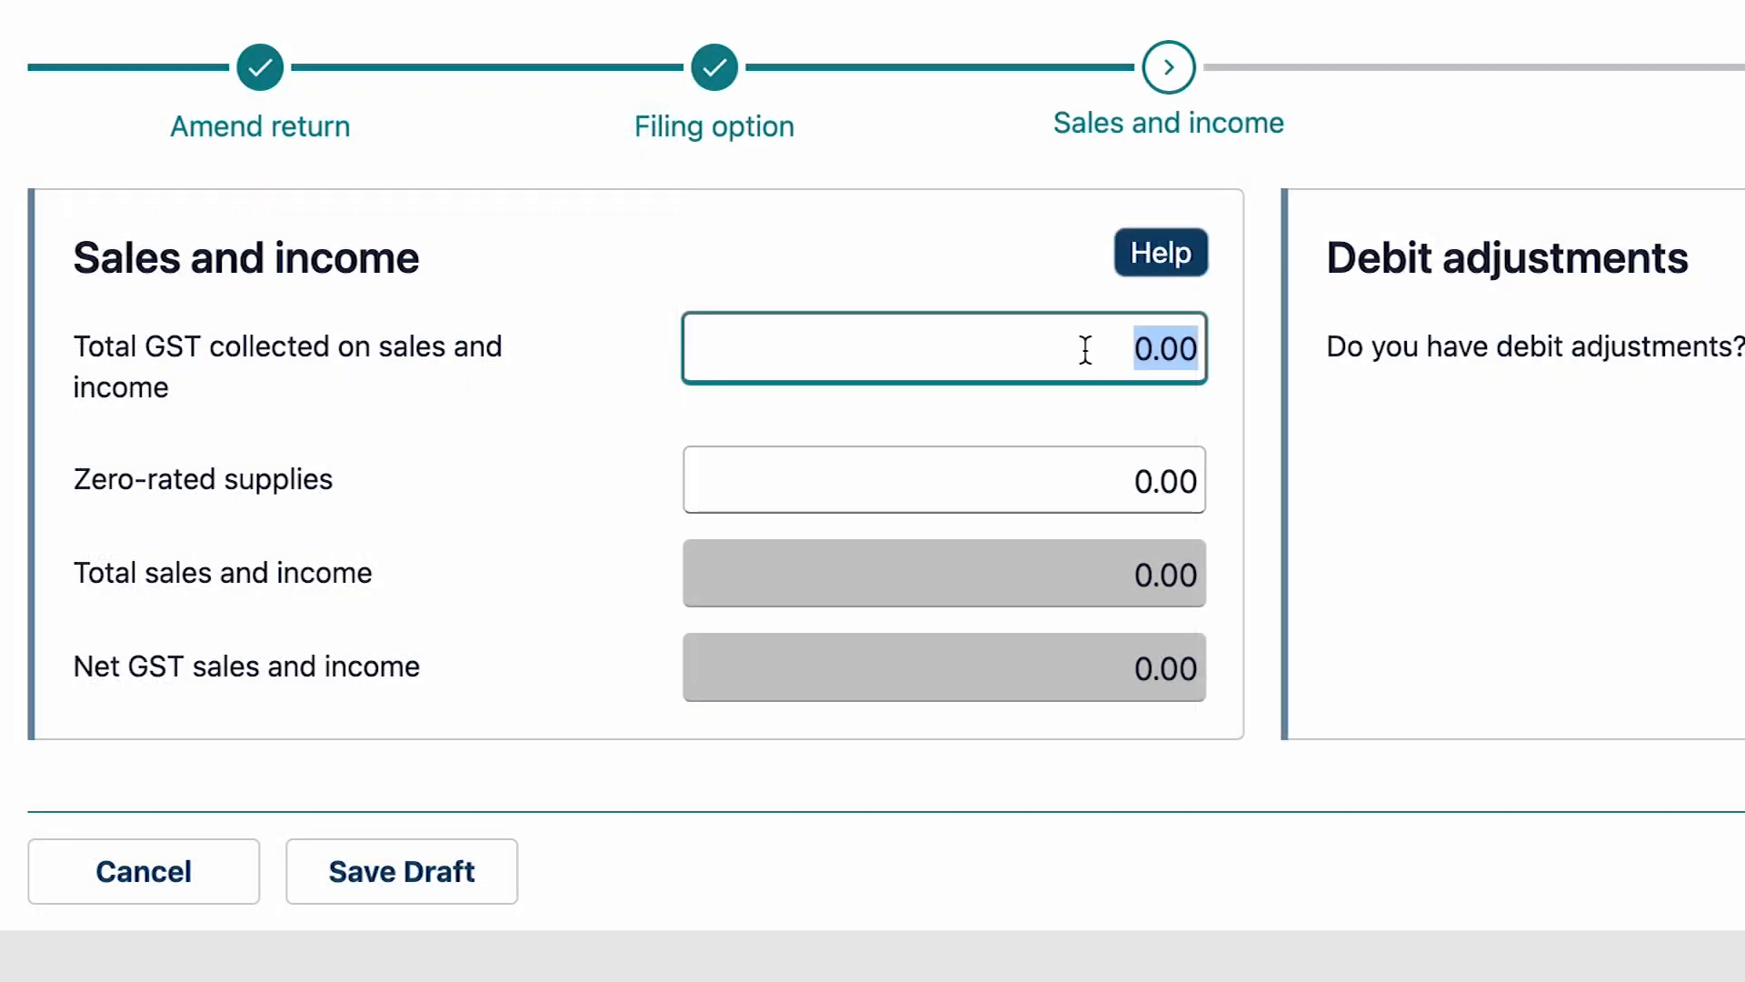
pyautogui.write('827.52')
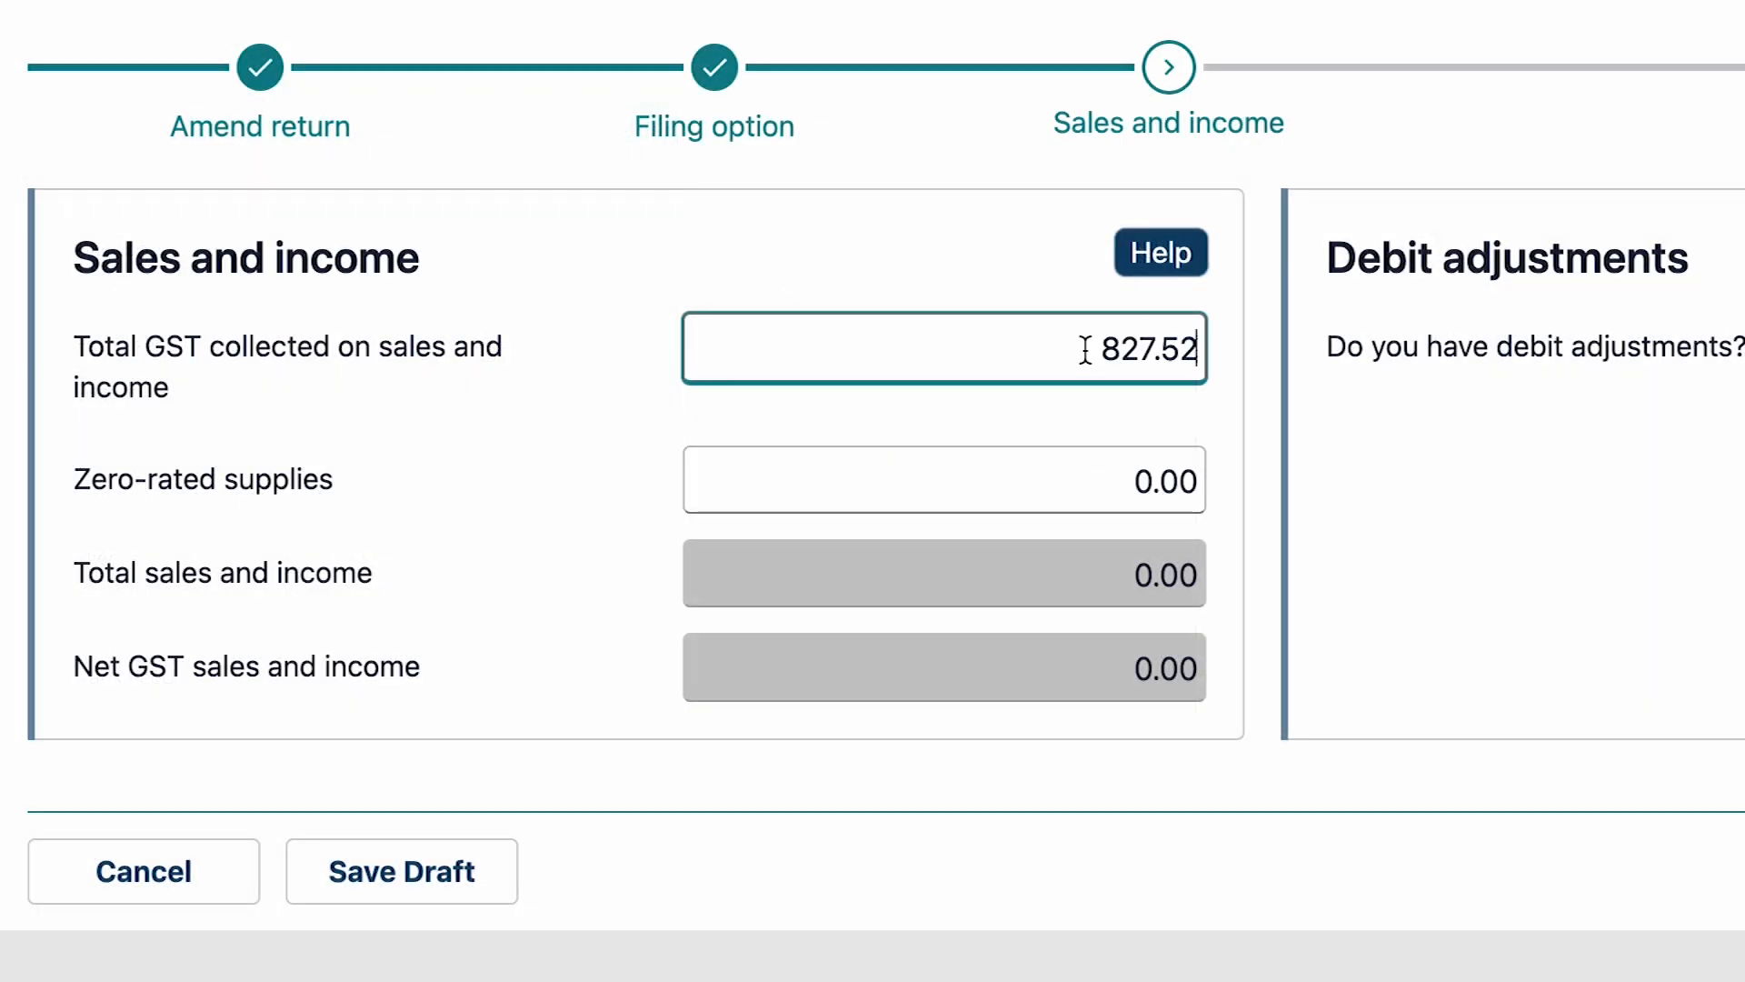
pyautogui.click(1126, 480)
pyautogui.write('500')
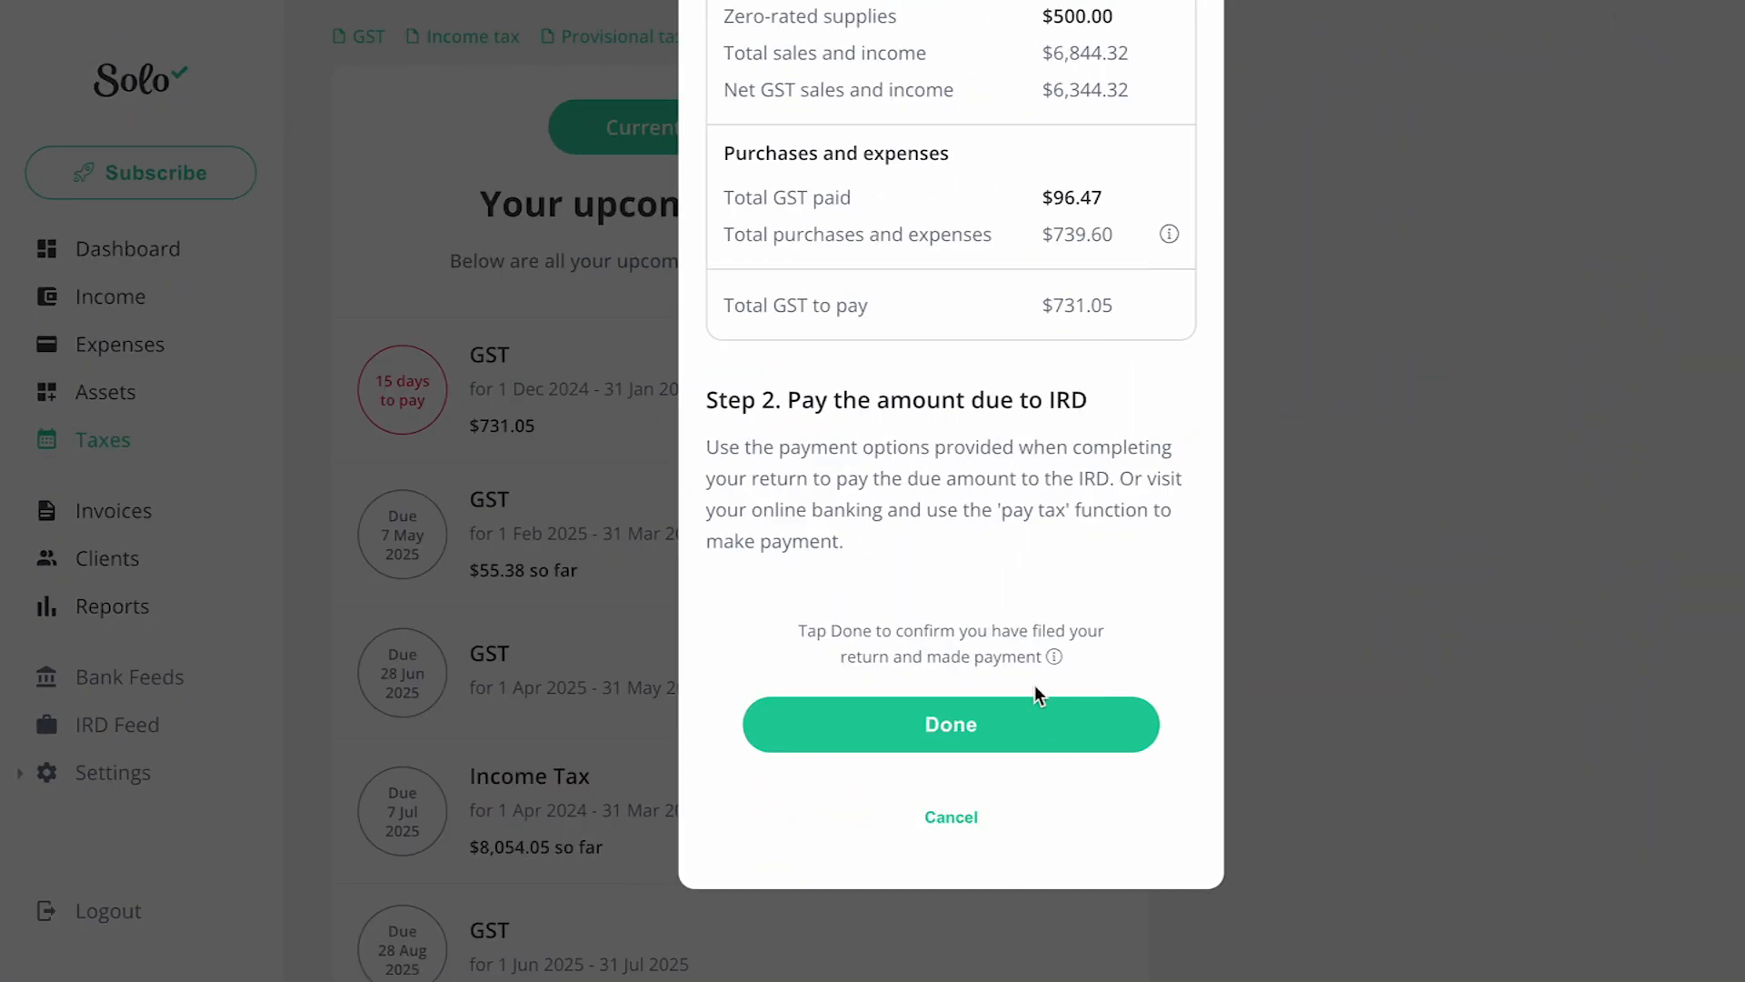
# Step: Mark the GST return for 1 Dec 2024 - 31 Jan 2025 as filed and paid
pyautogui.click(1036, 748)
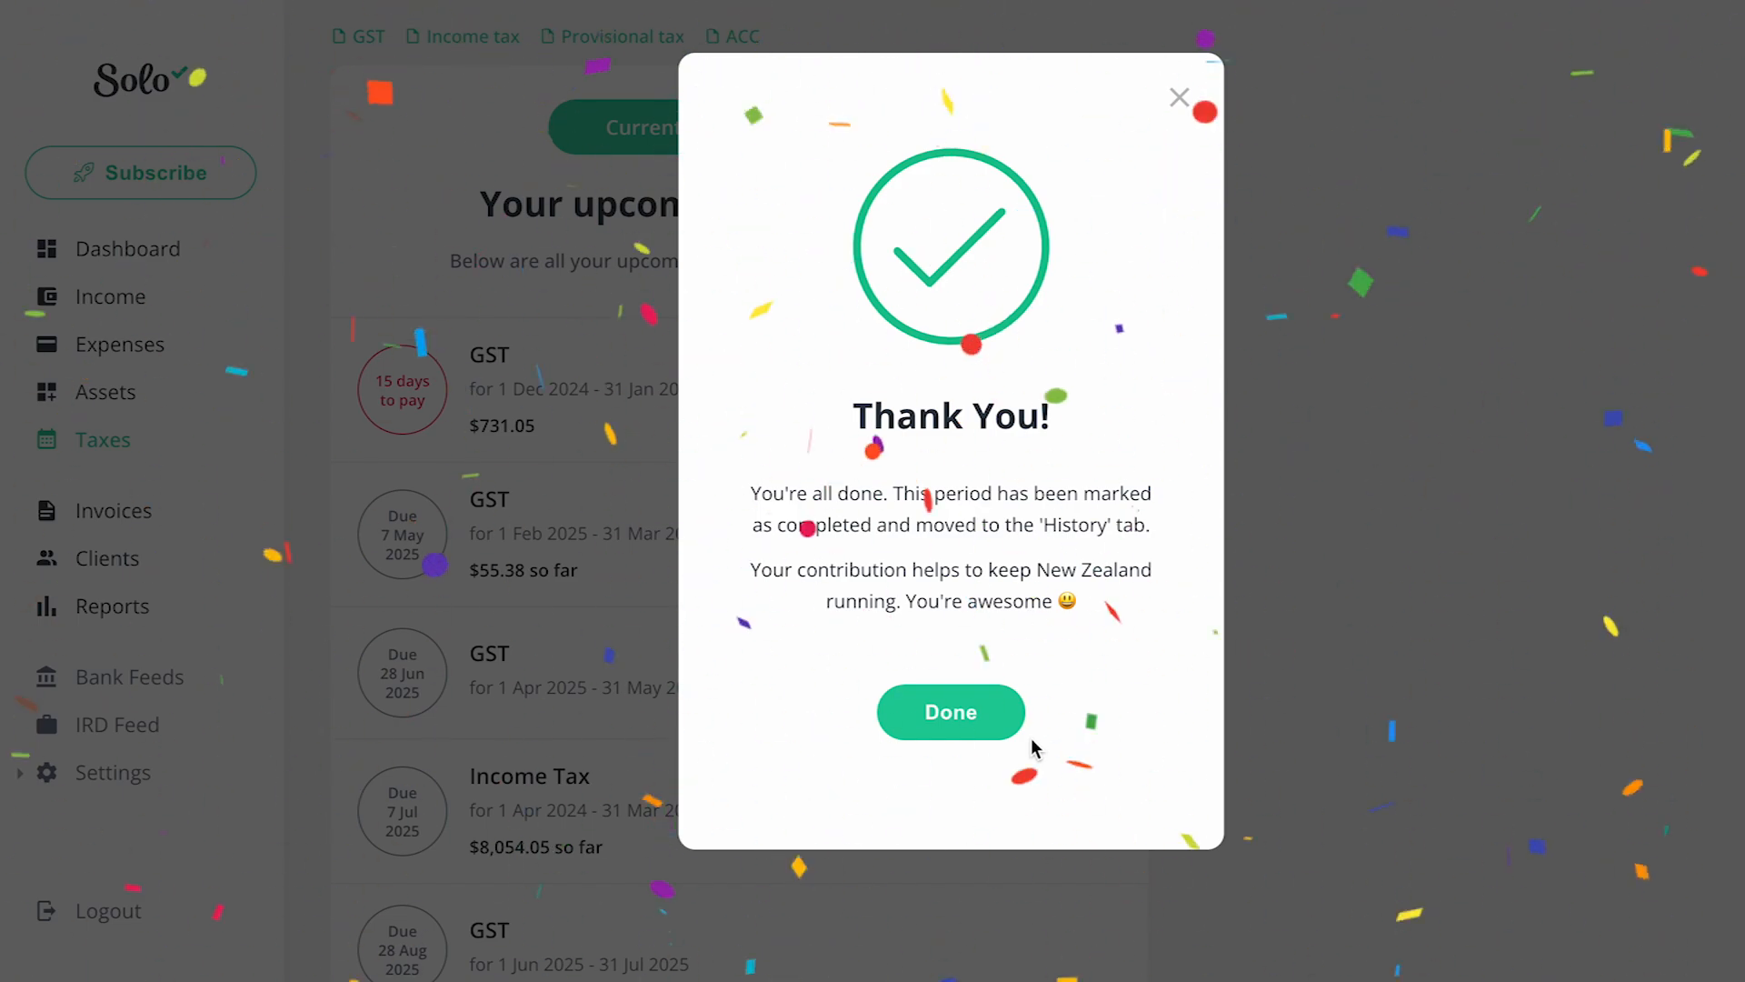
pyautogui.click(974, 718)
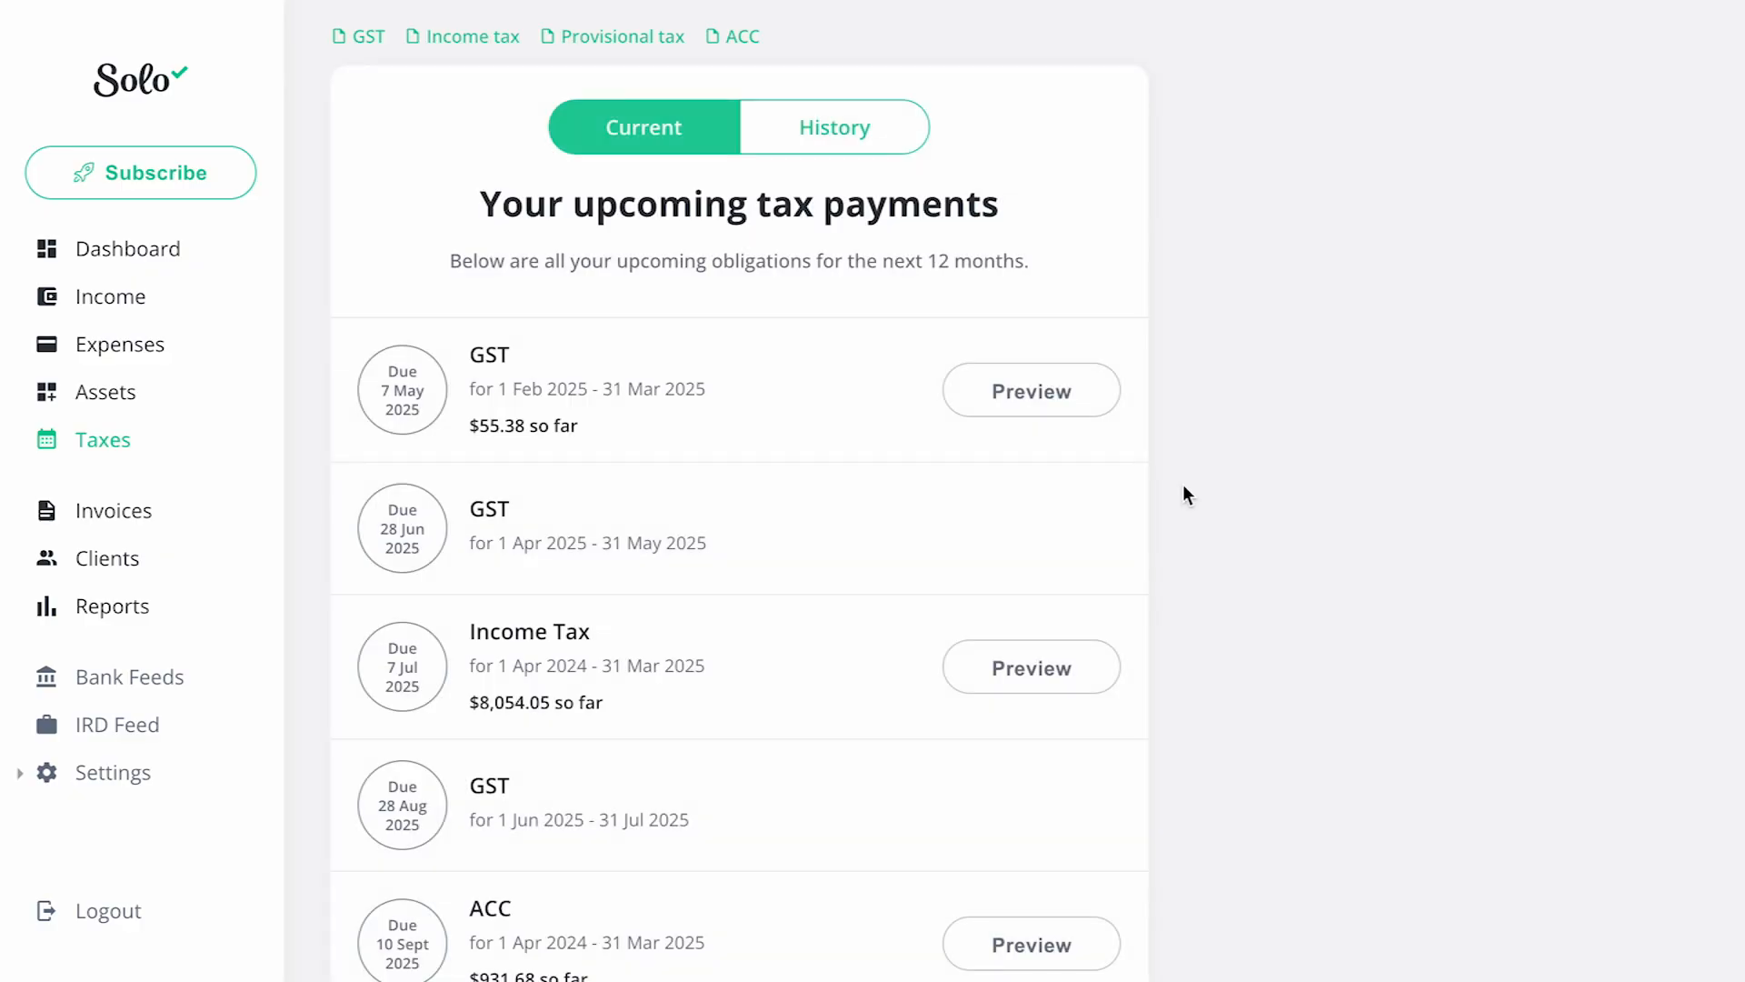
# Step: Preview the income tax return for 1 Apr 2024 - 31 Mar 2025, review its figures down to the payment instructions, and close it
pyautogui.click(1043, 671)
pyautogui.scroll(-5, 1047, 647)
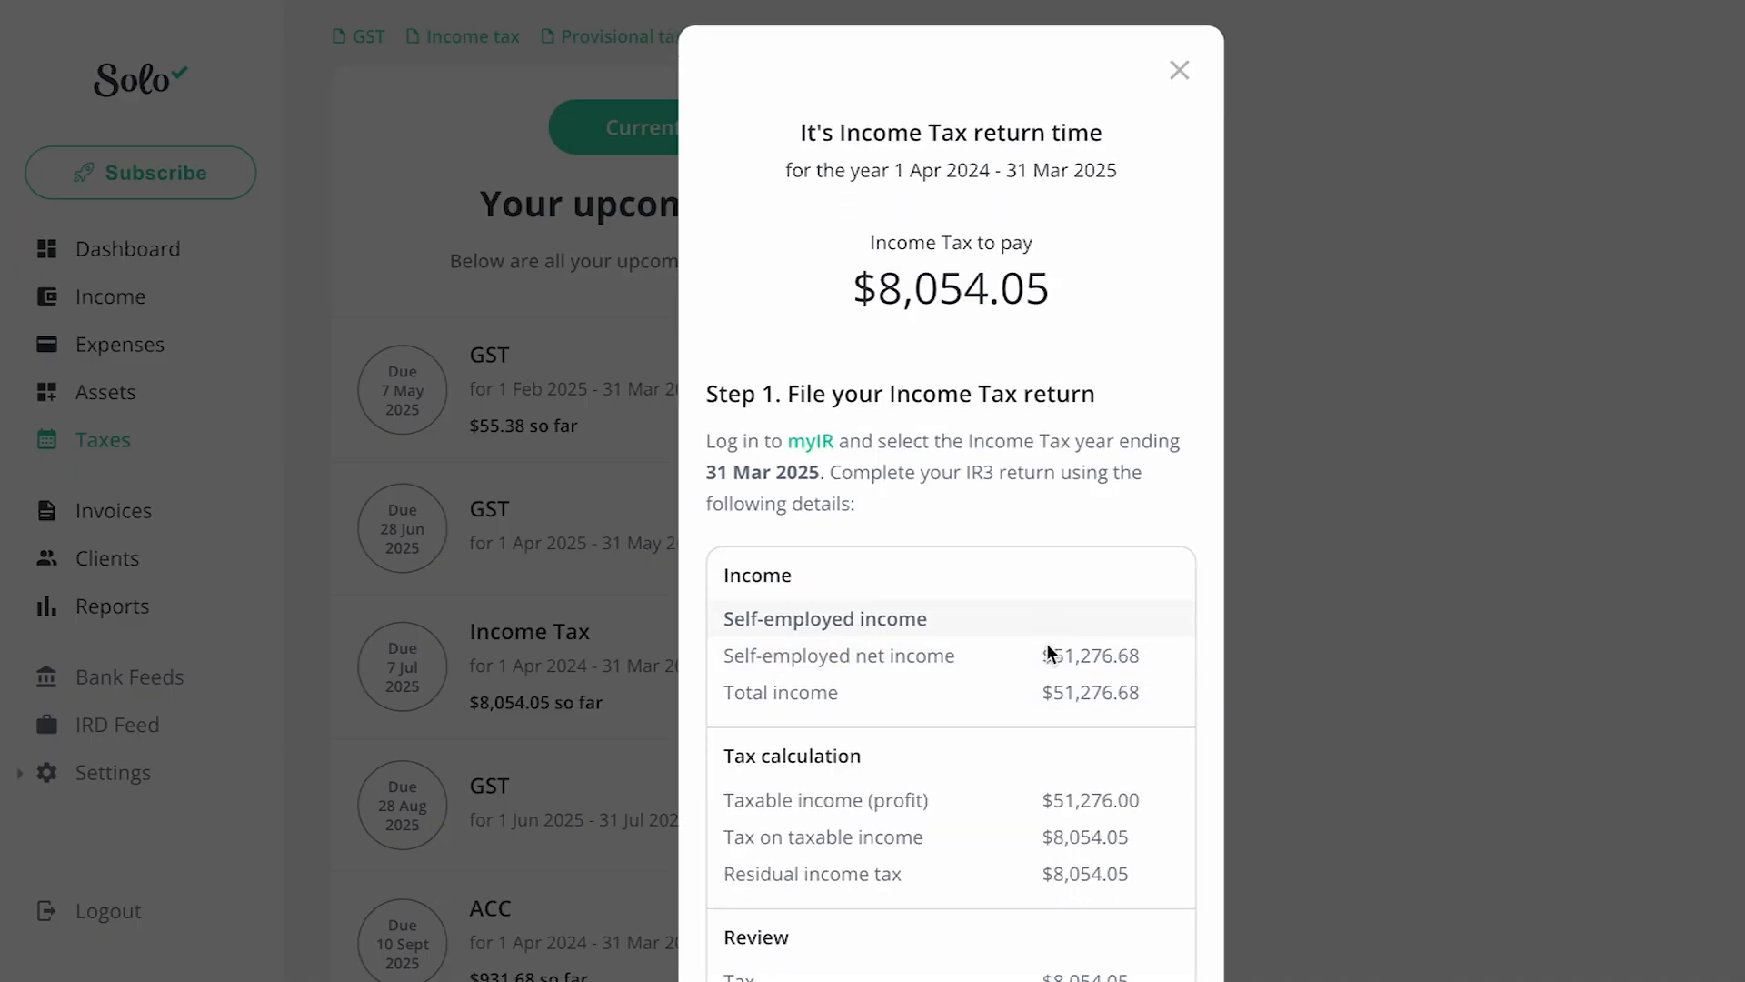
pyautogui.scroll(-5, 1045, 642)
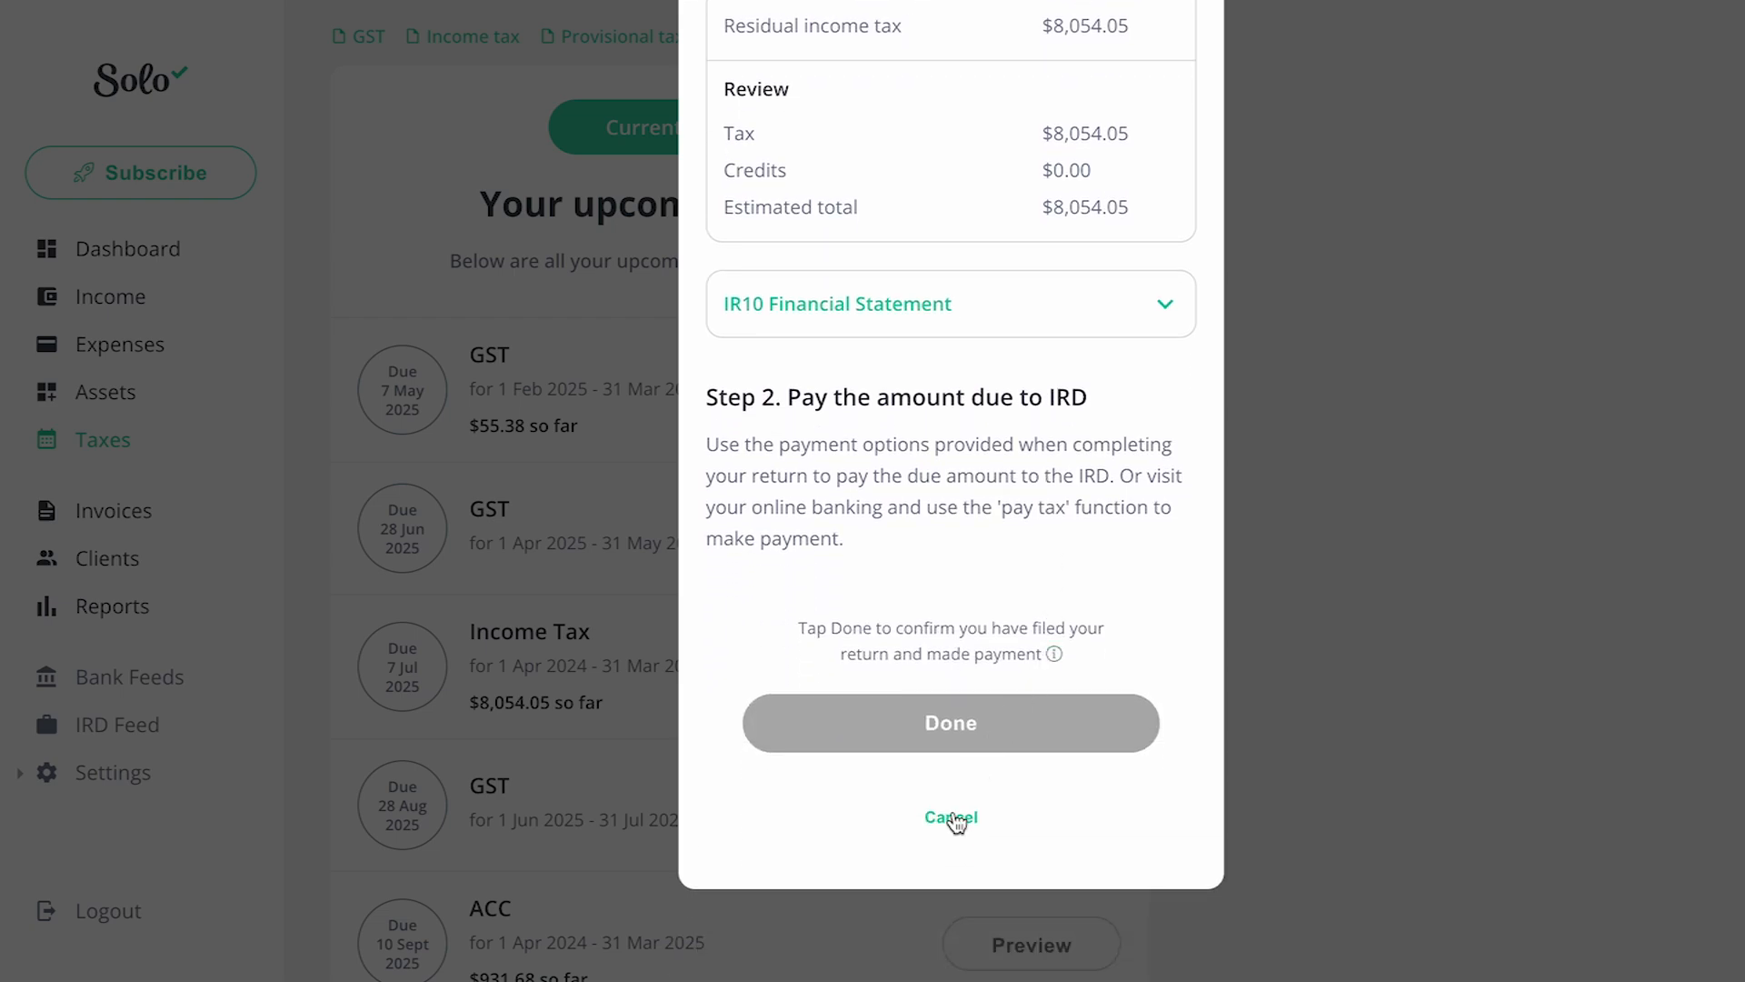
pyautogui.click(954, 815)
# Step: Undo the completion of the 1 Dec 2024 - 31 Jan 2025 GST return in the tax history and go back to the upcoming tax payments
pyautogui.click(828, 159)
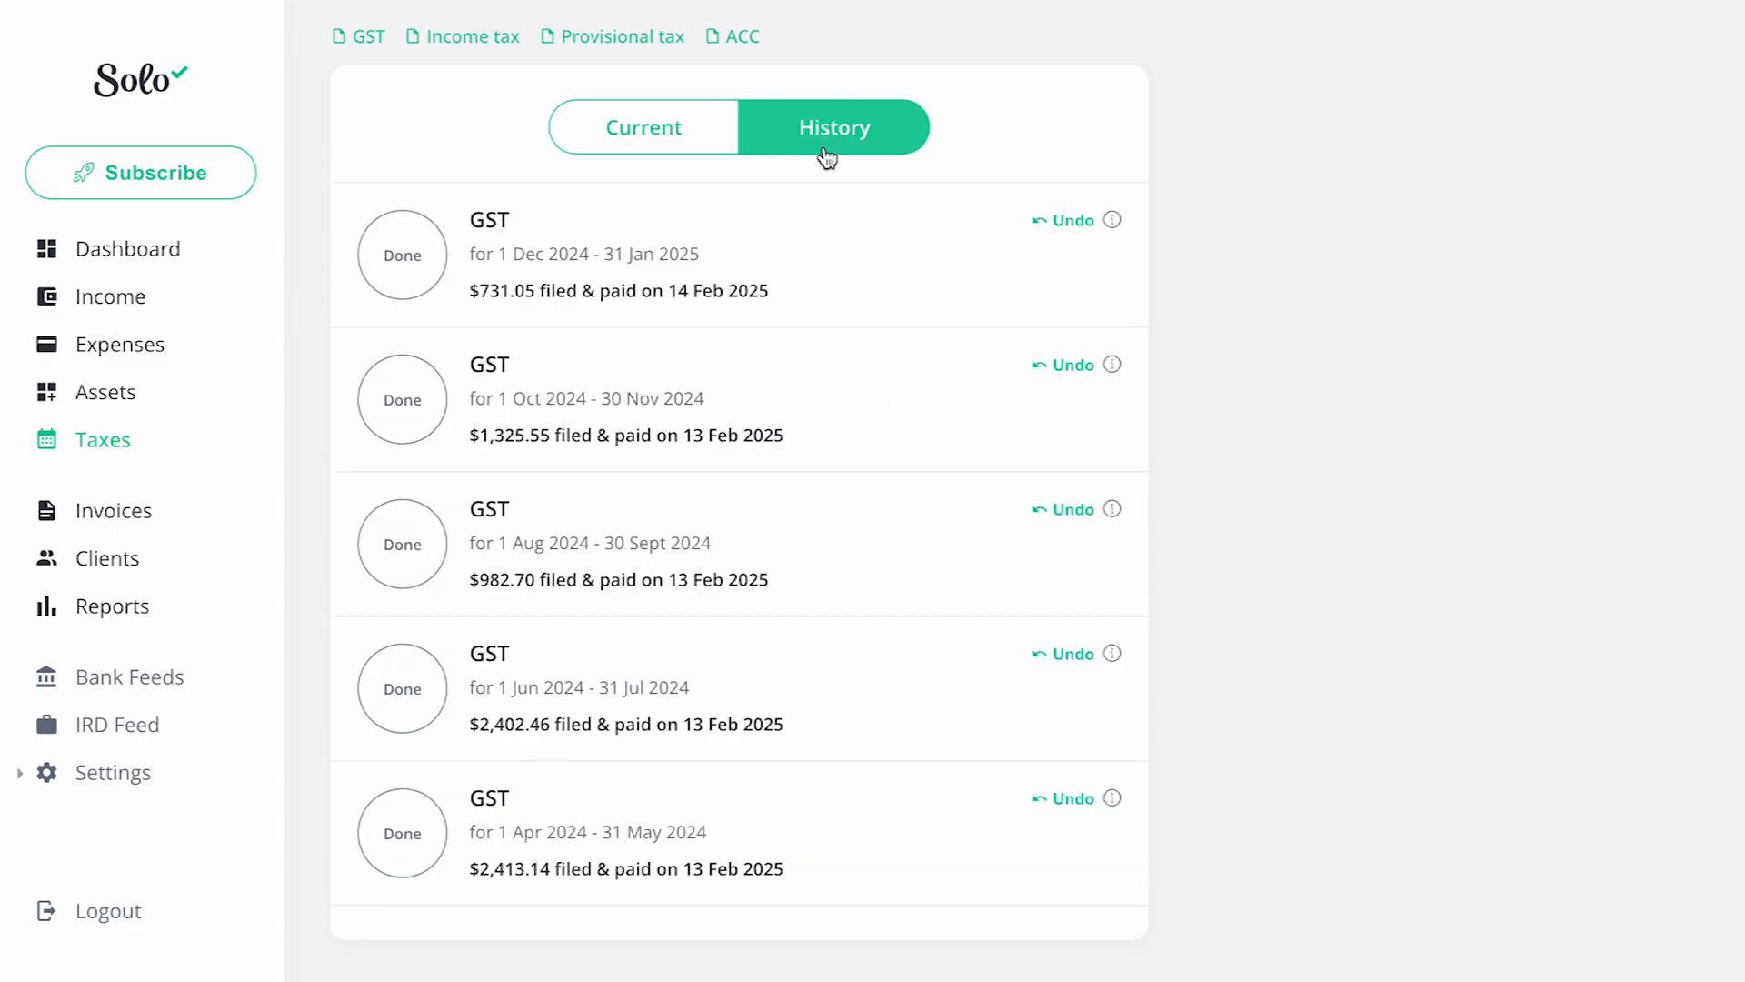
pyautogui.click(1072, 229)
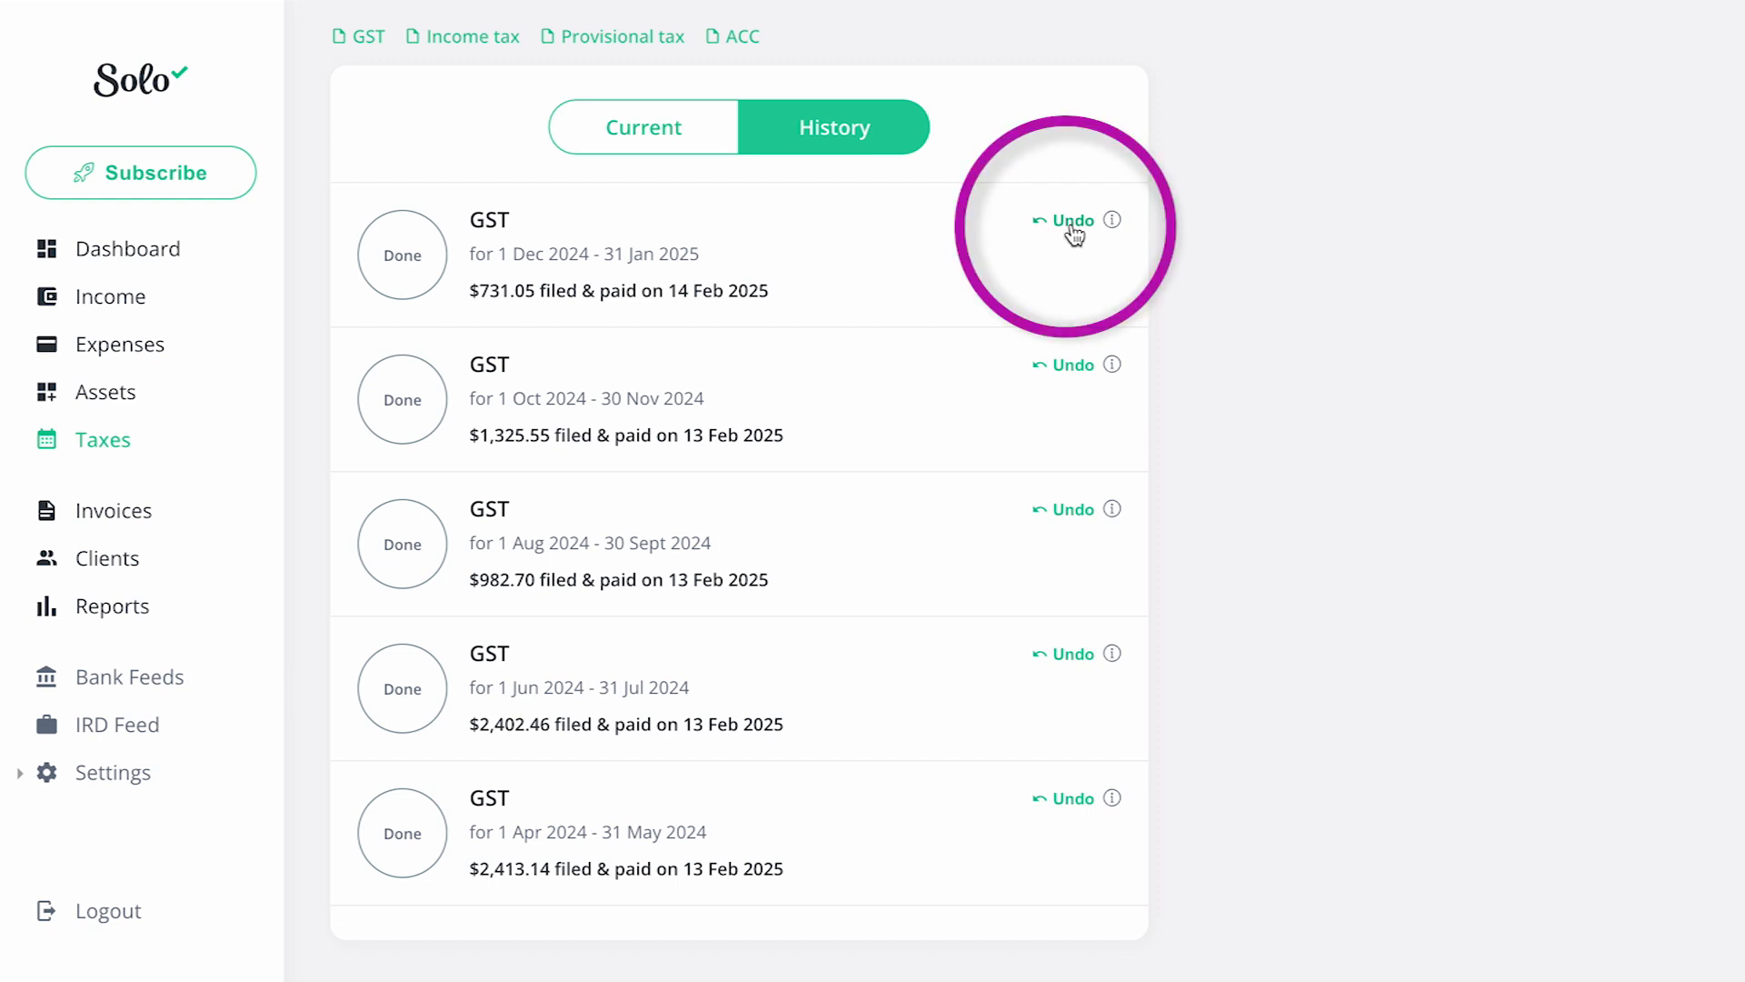
pyautogui.click(689, 148)
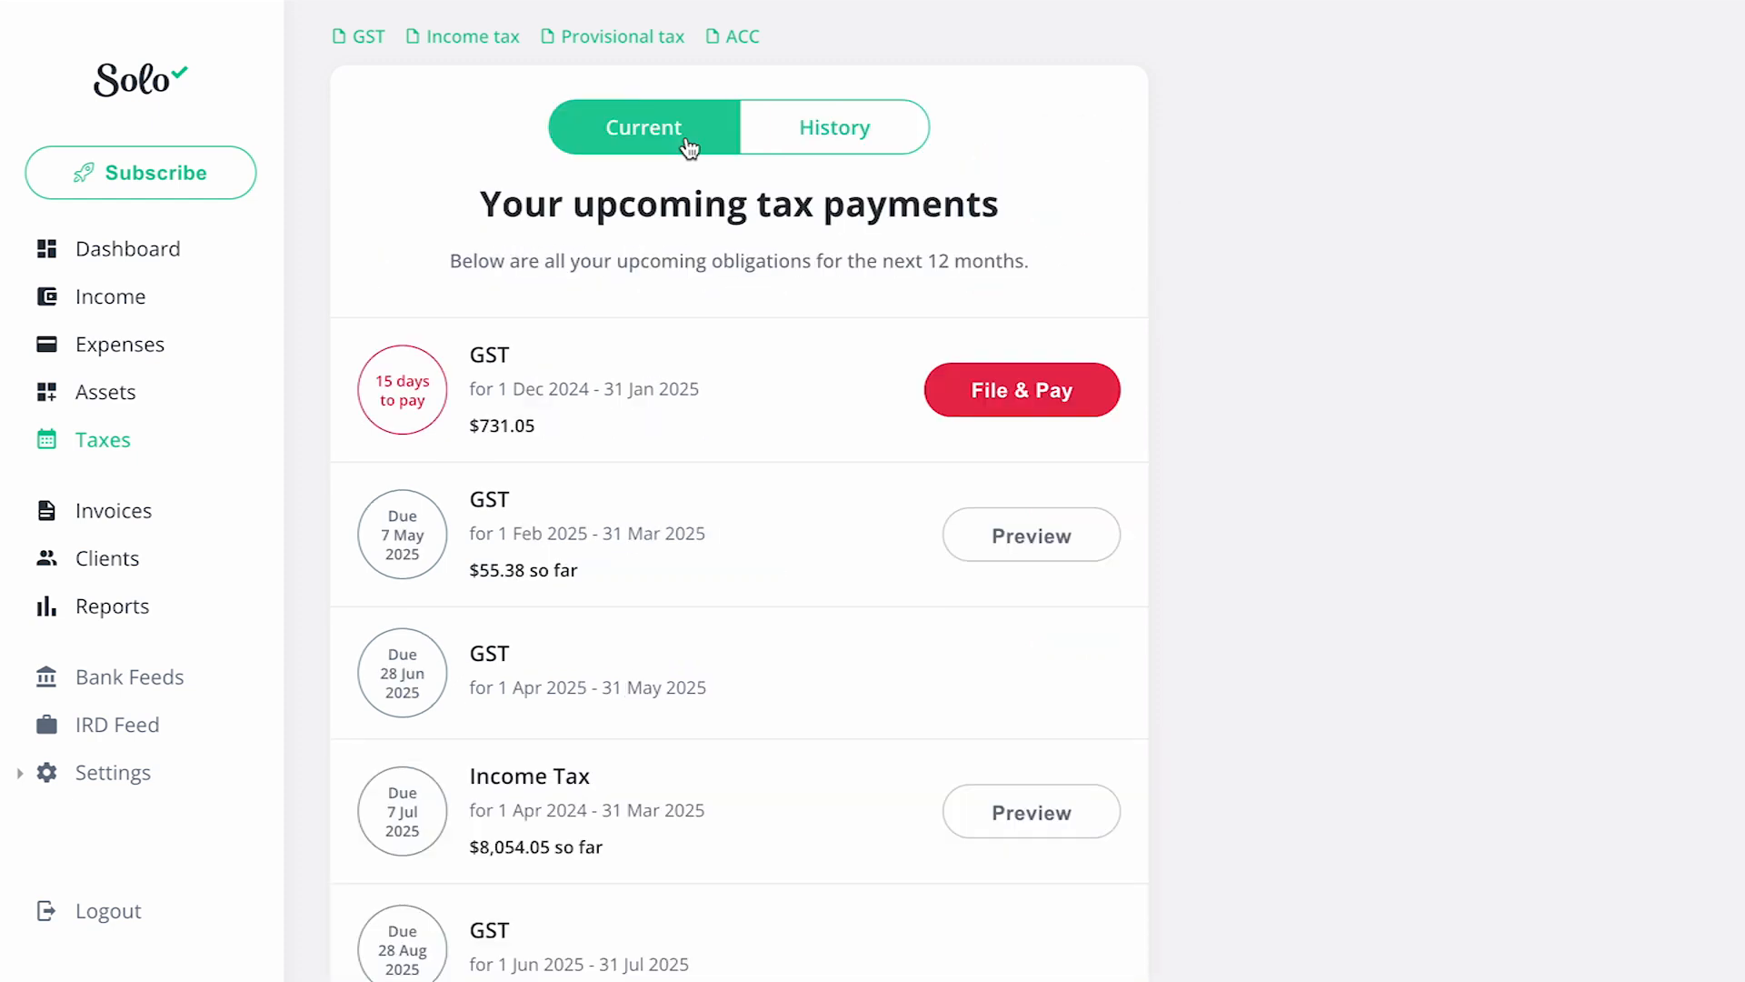